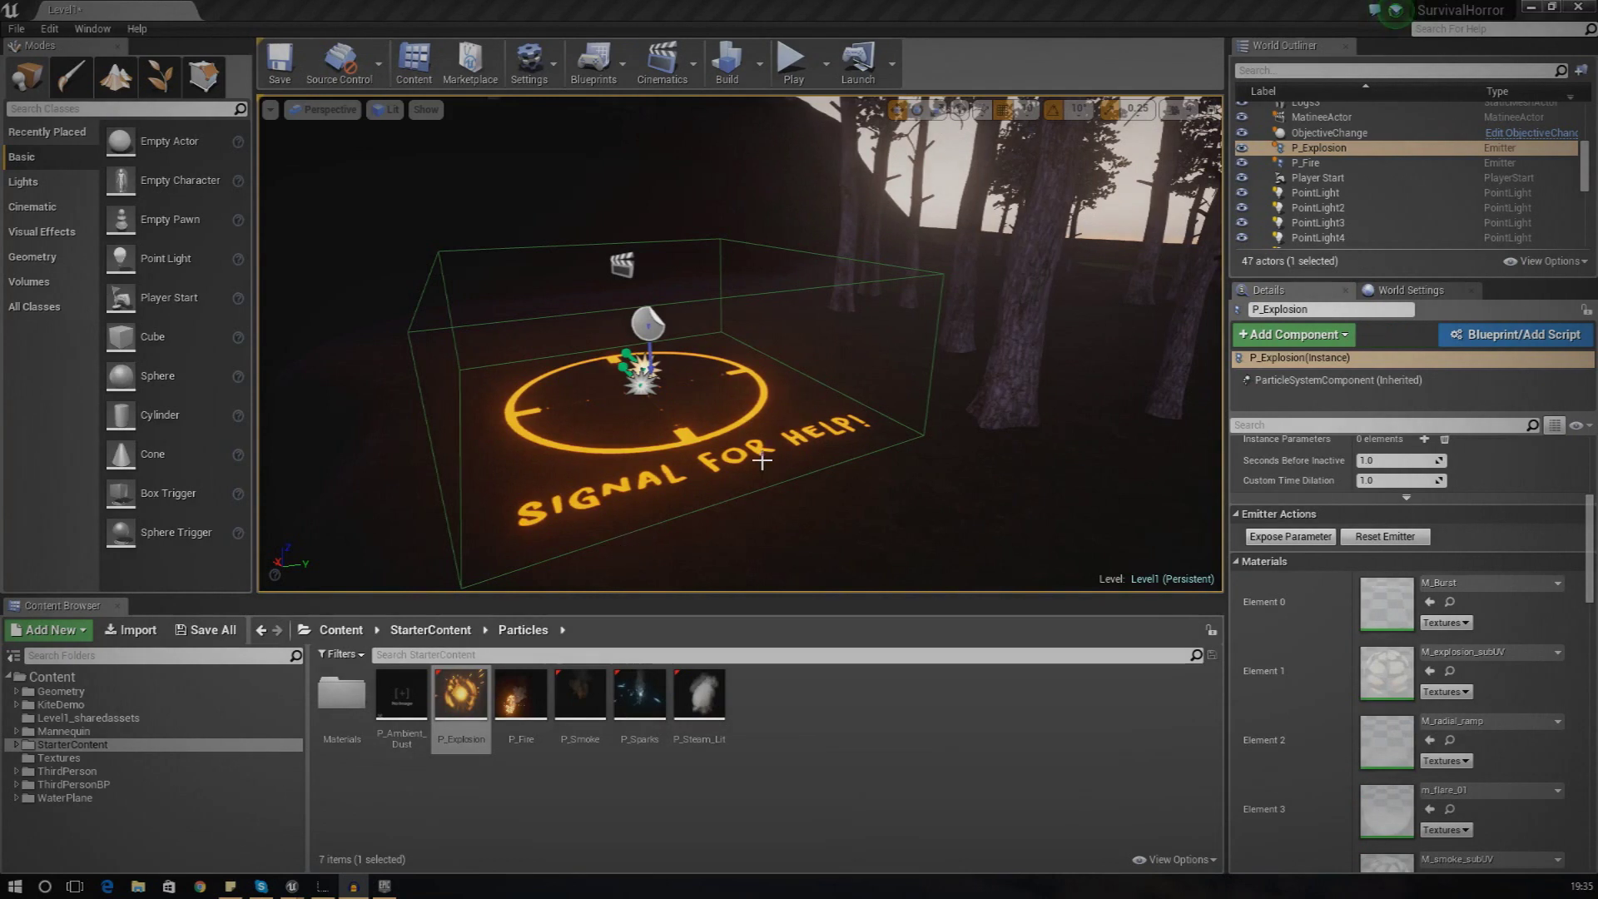
- Play-test Level1 and pick up the three logs scattered around the lake
right_drag(785, 356, 770, 350)
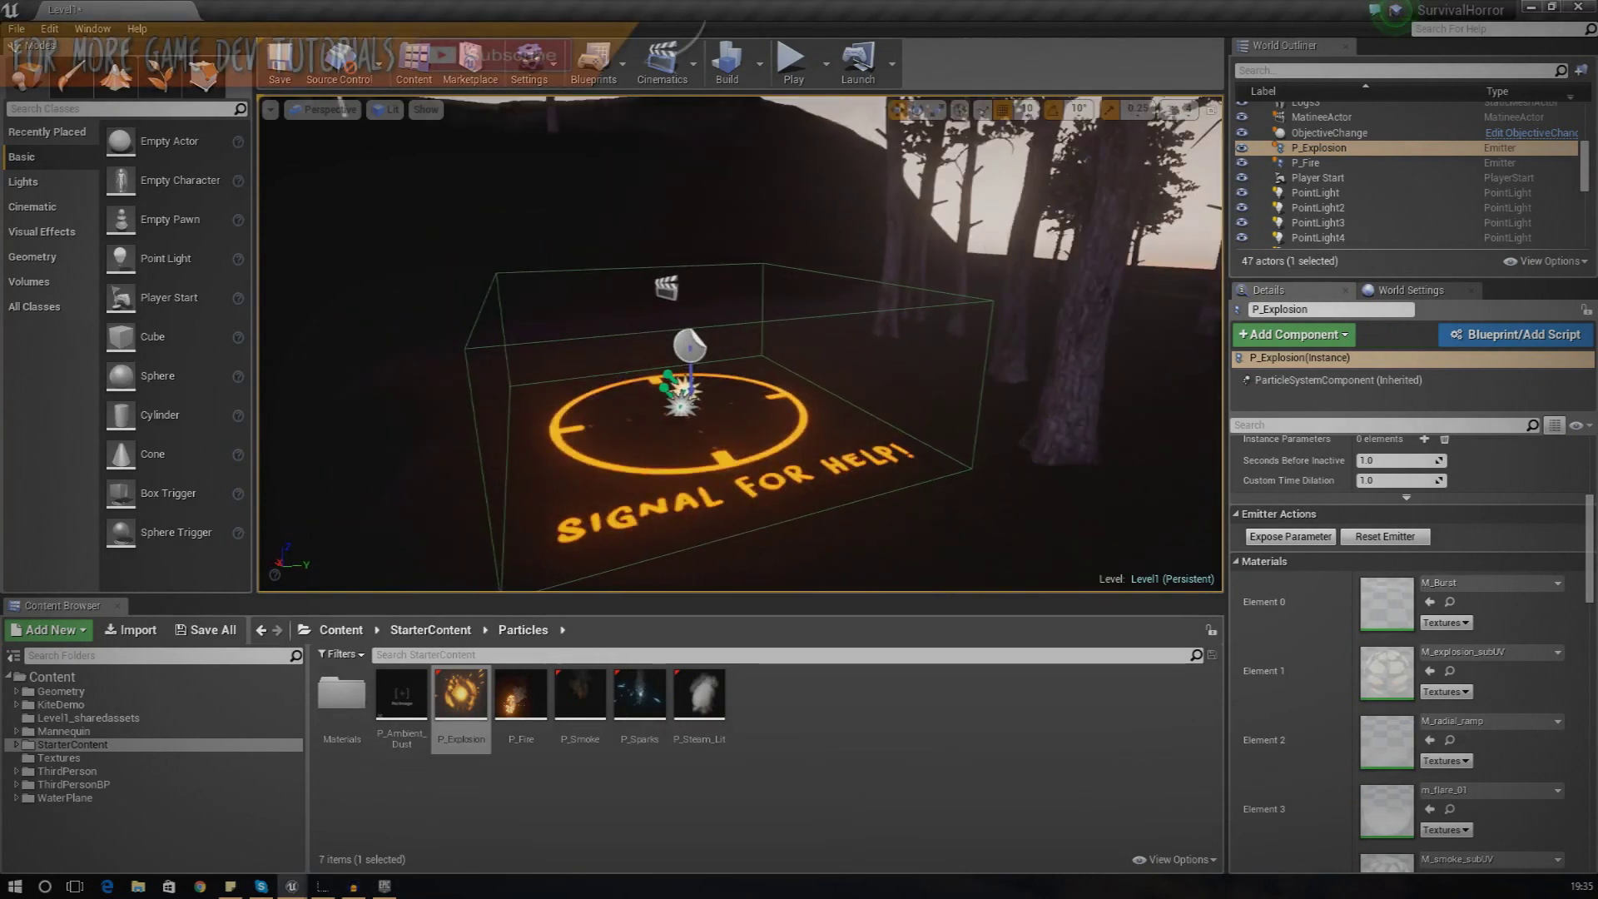
click(799, 79)
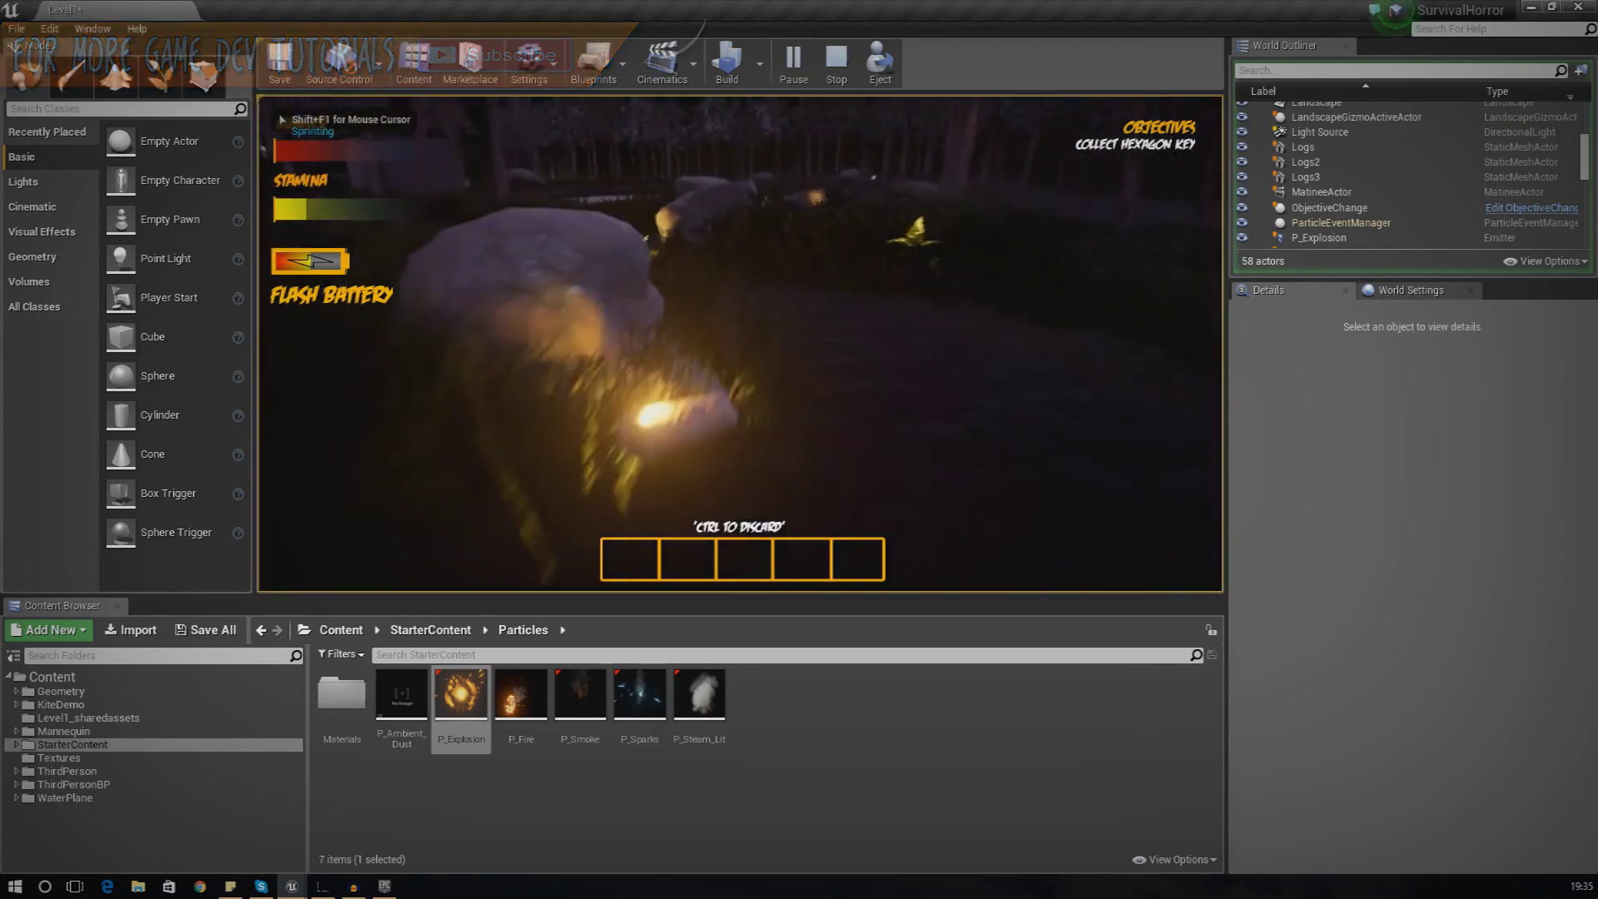
key(w)
key(e)
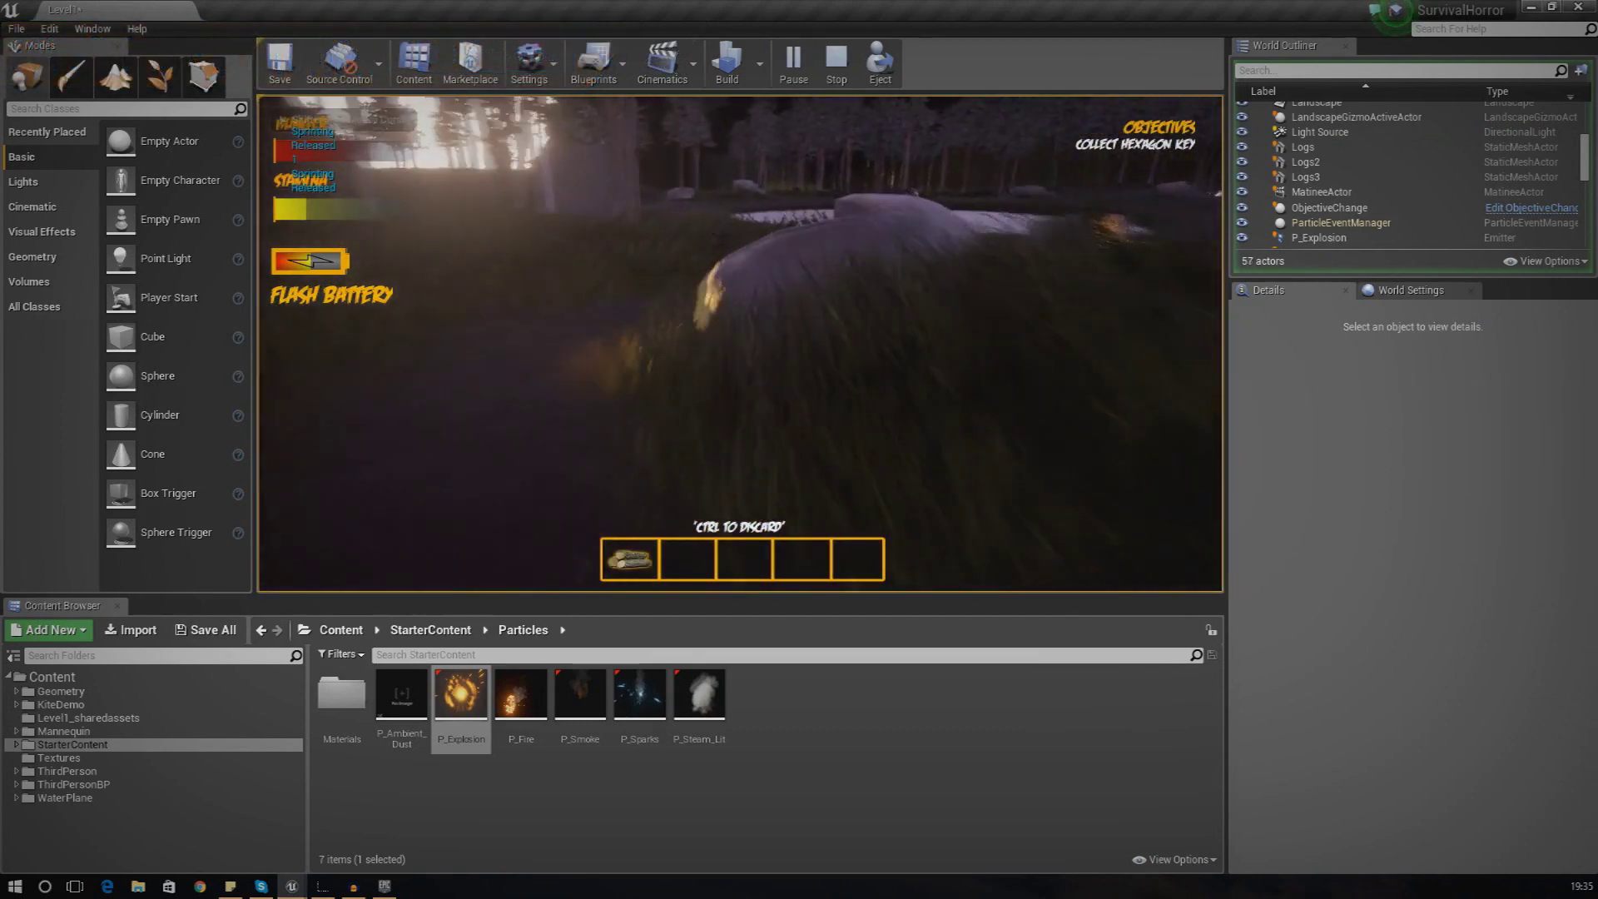
key(w)
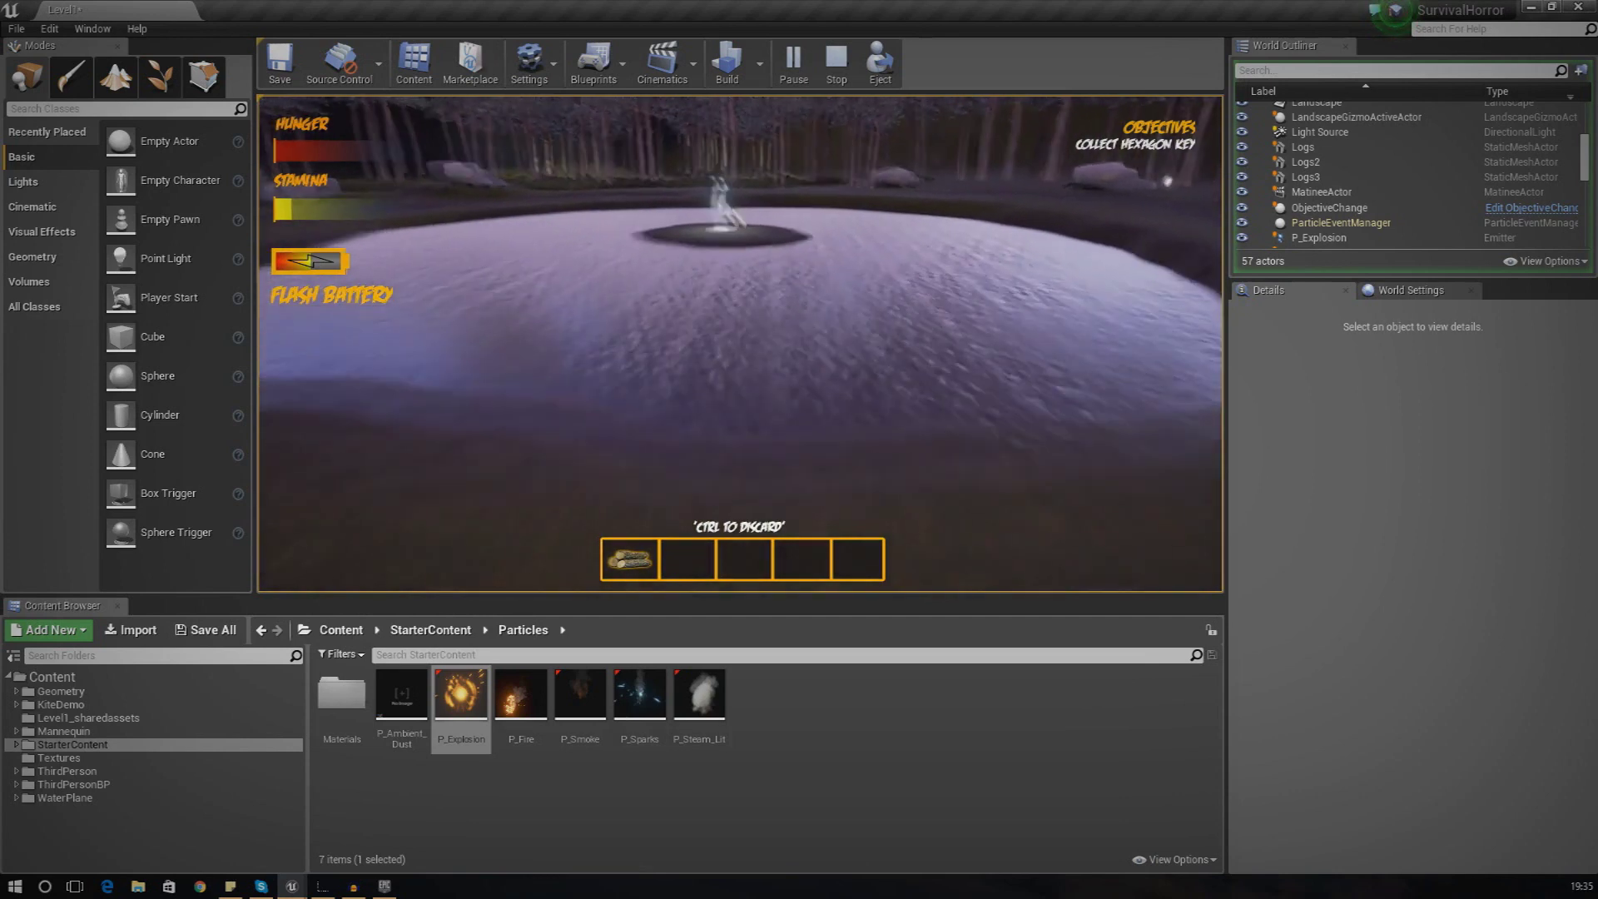
key(w)
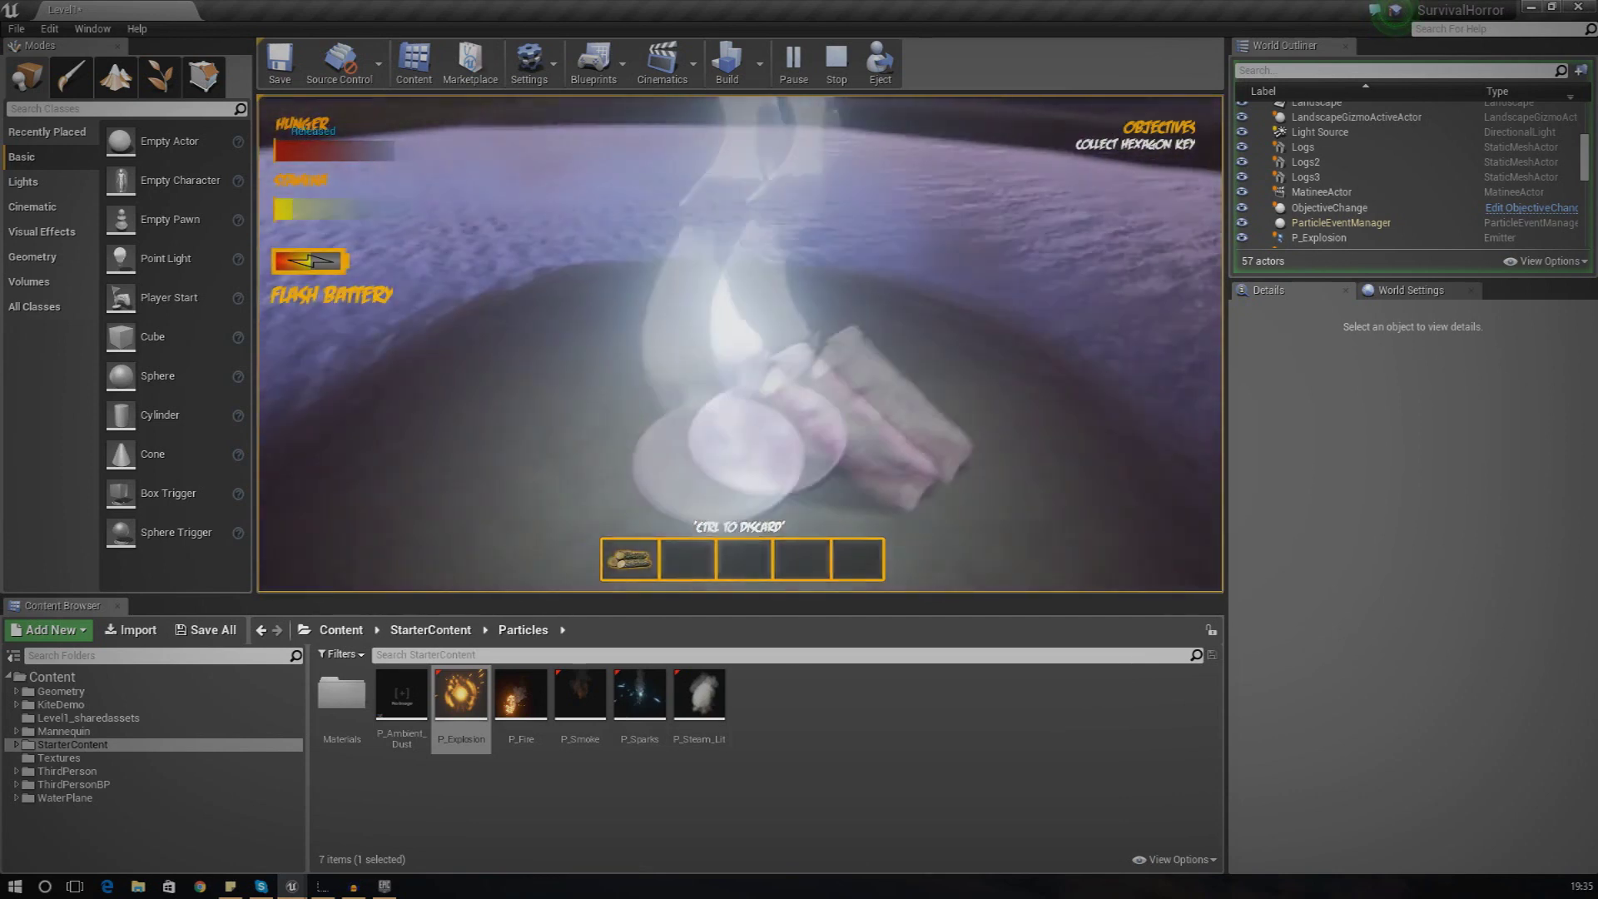
key(e)
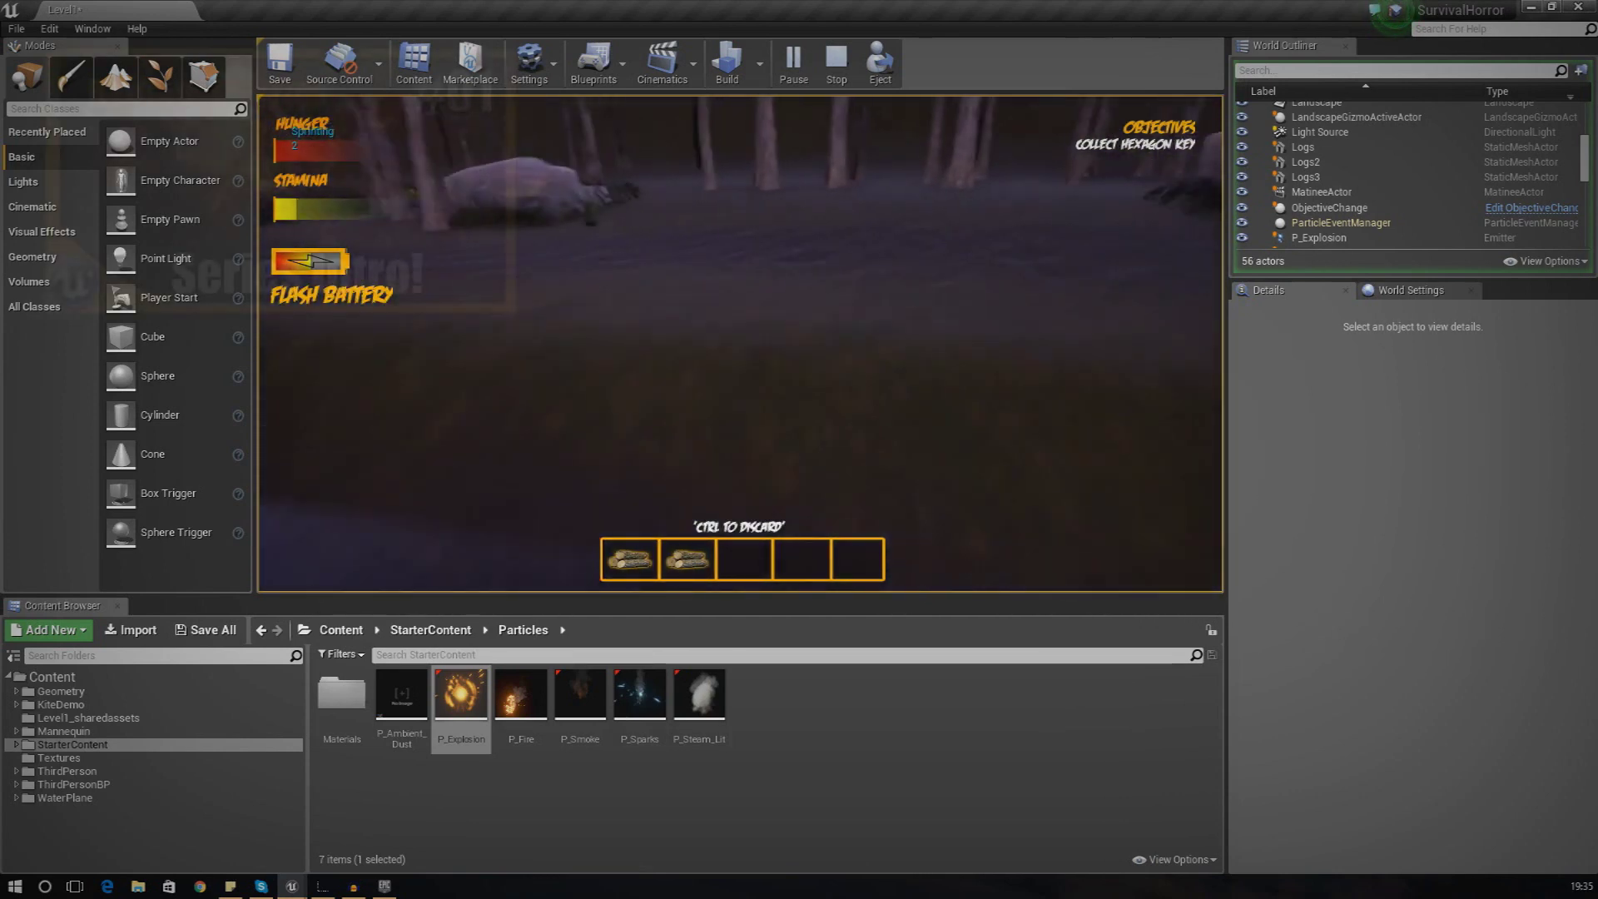
key(w)
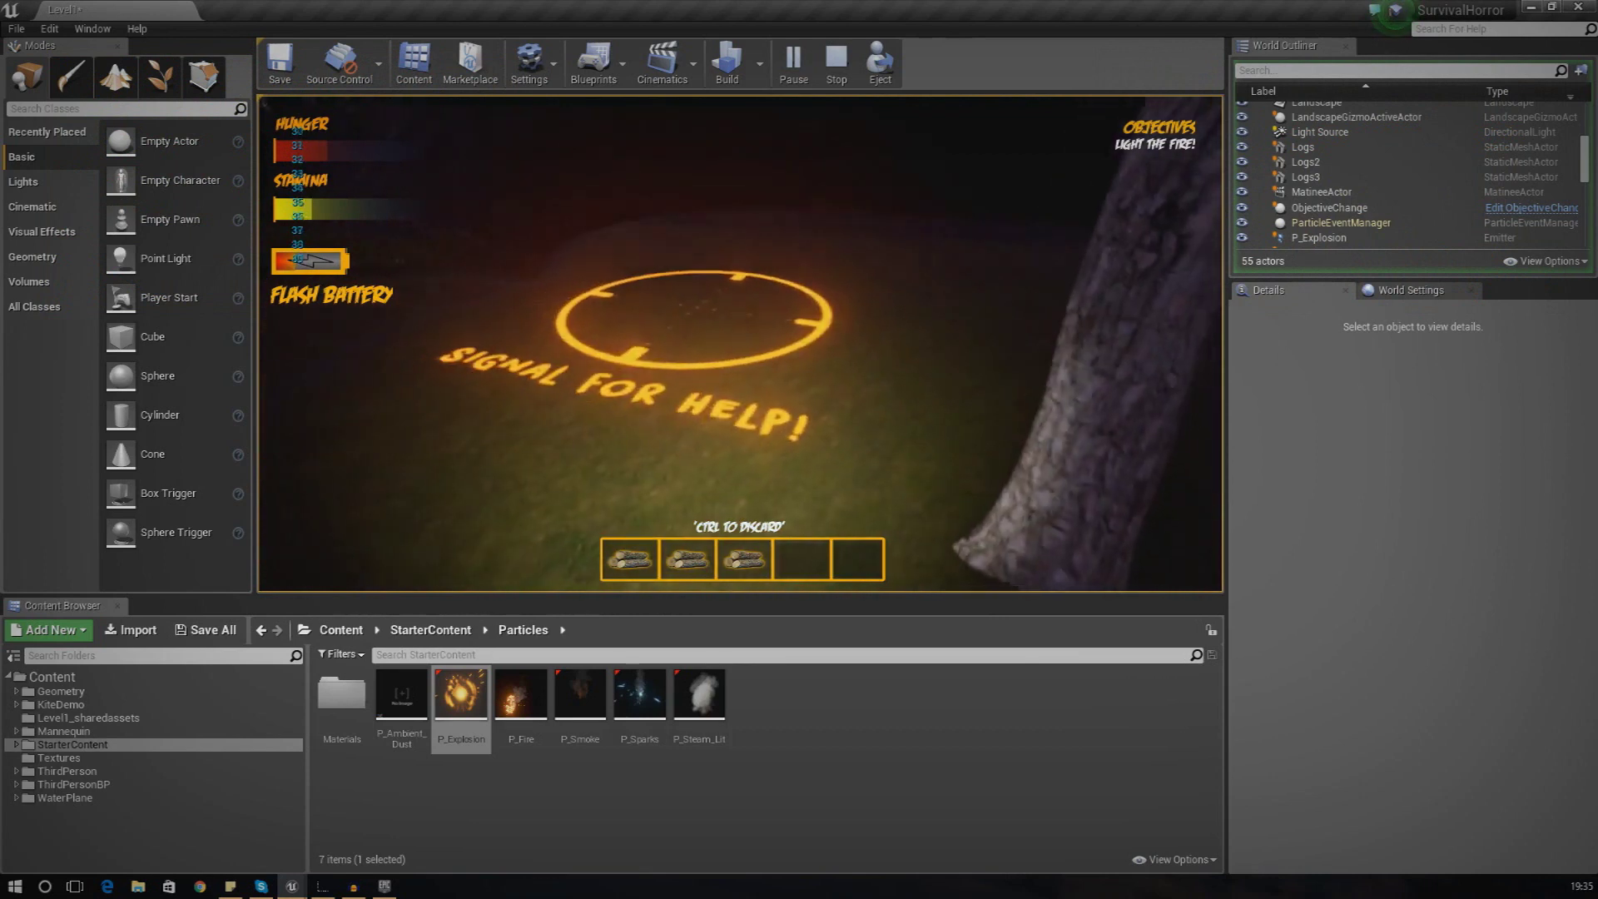
- Enter the Signal for Help circle with the logs to light the fire, inspect the campfire, and end the play test
key(w)
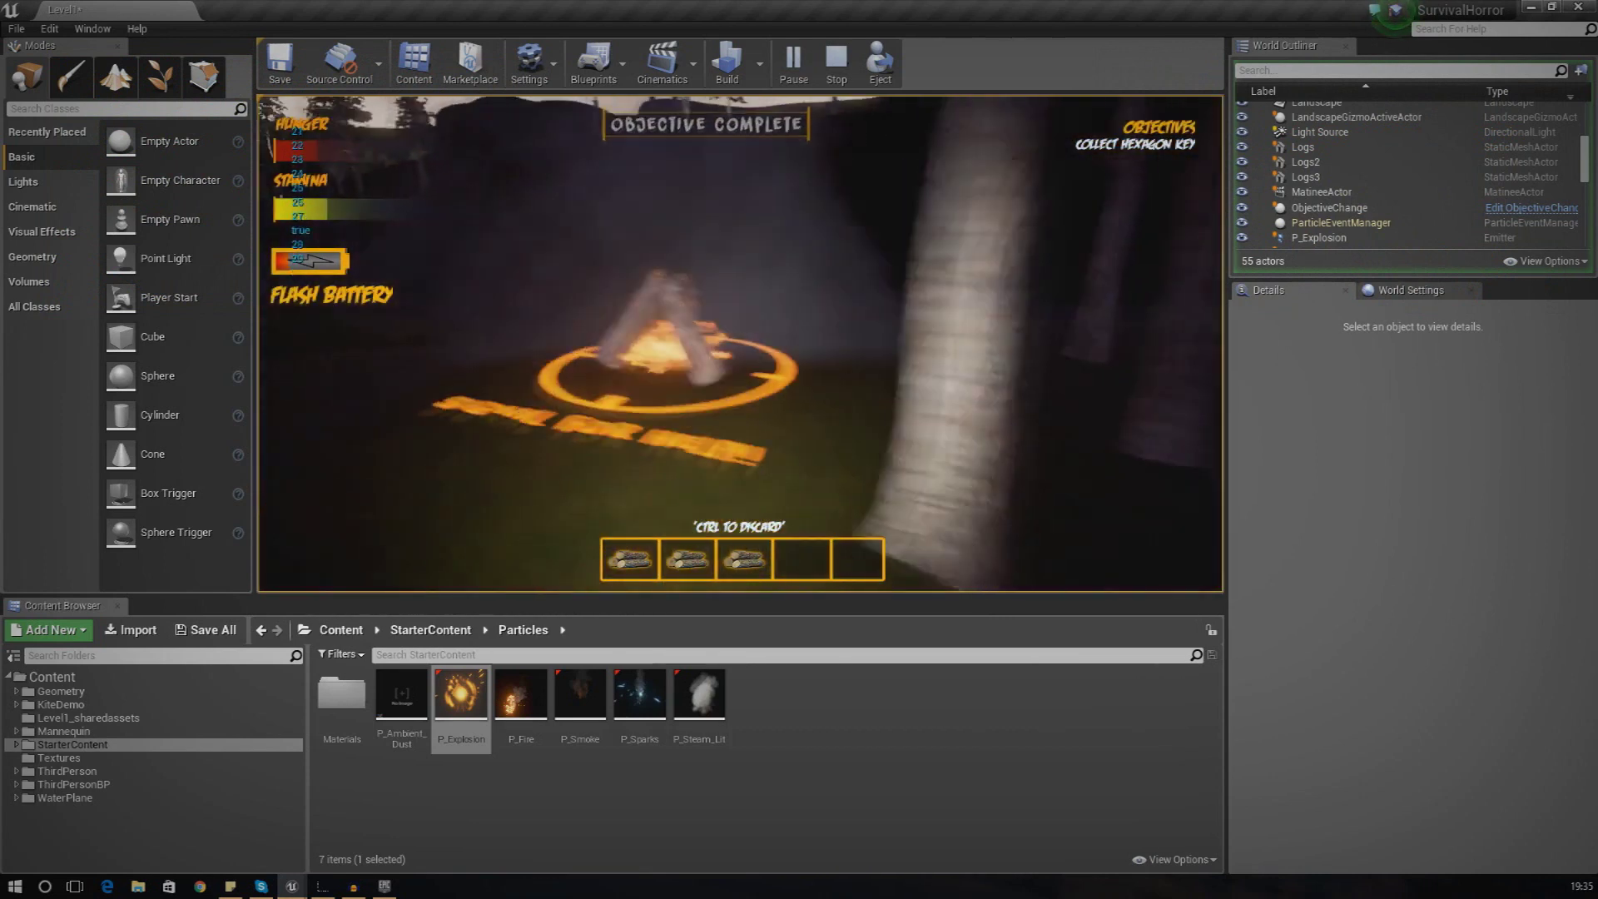
key(w)
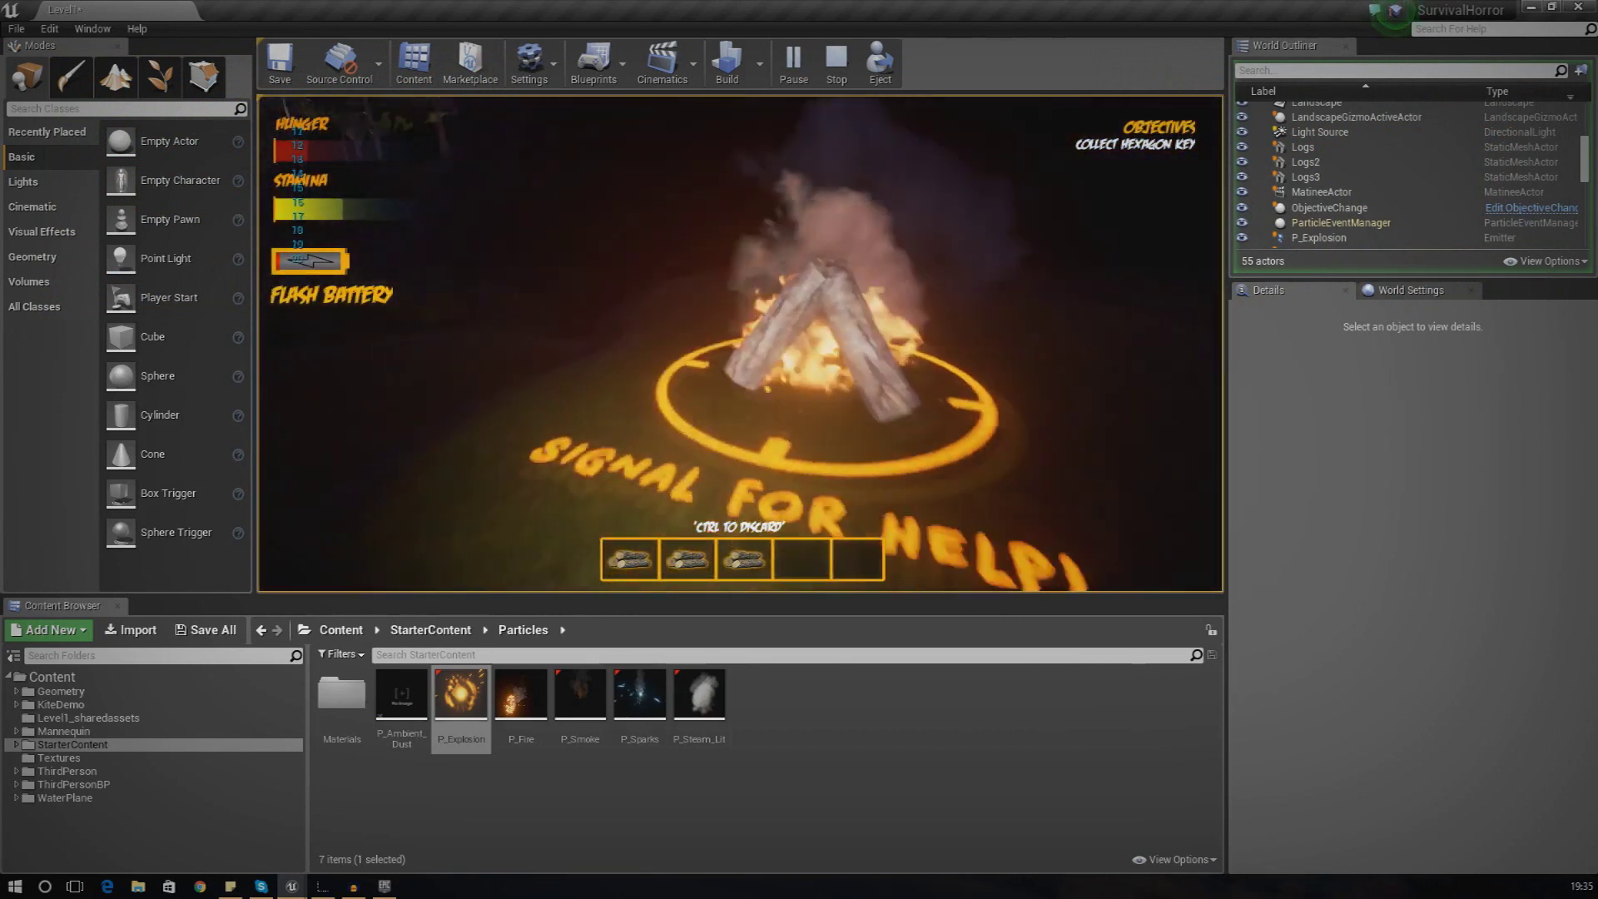
key(s)
key(w)
key(s)
key(w)
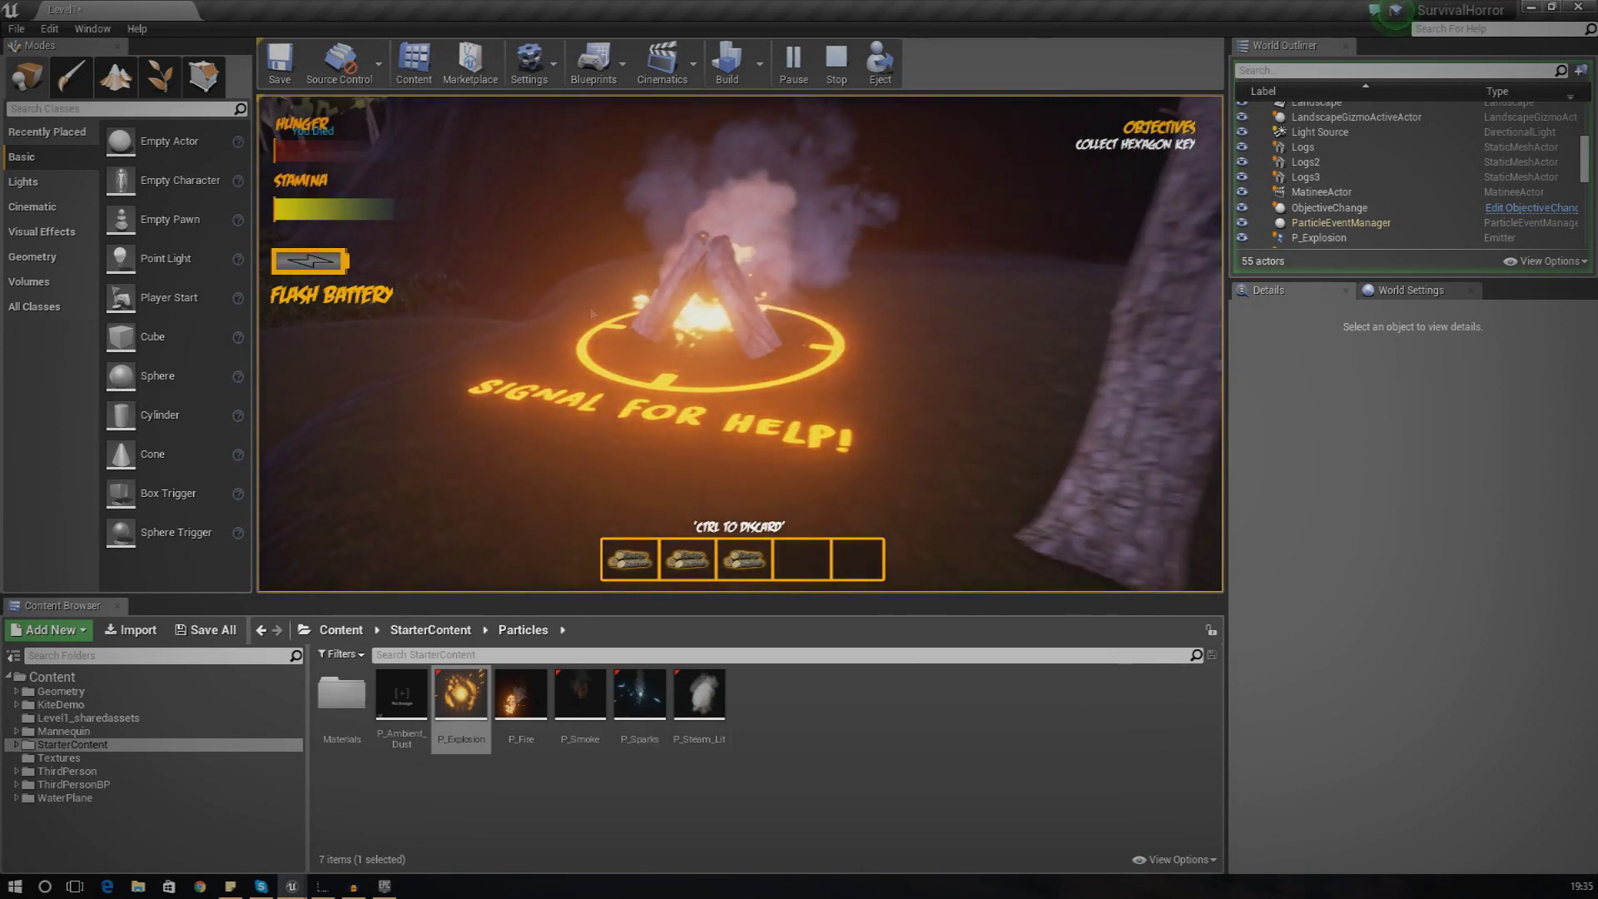
key(Escape)
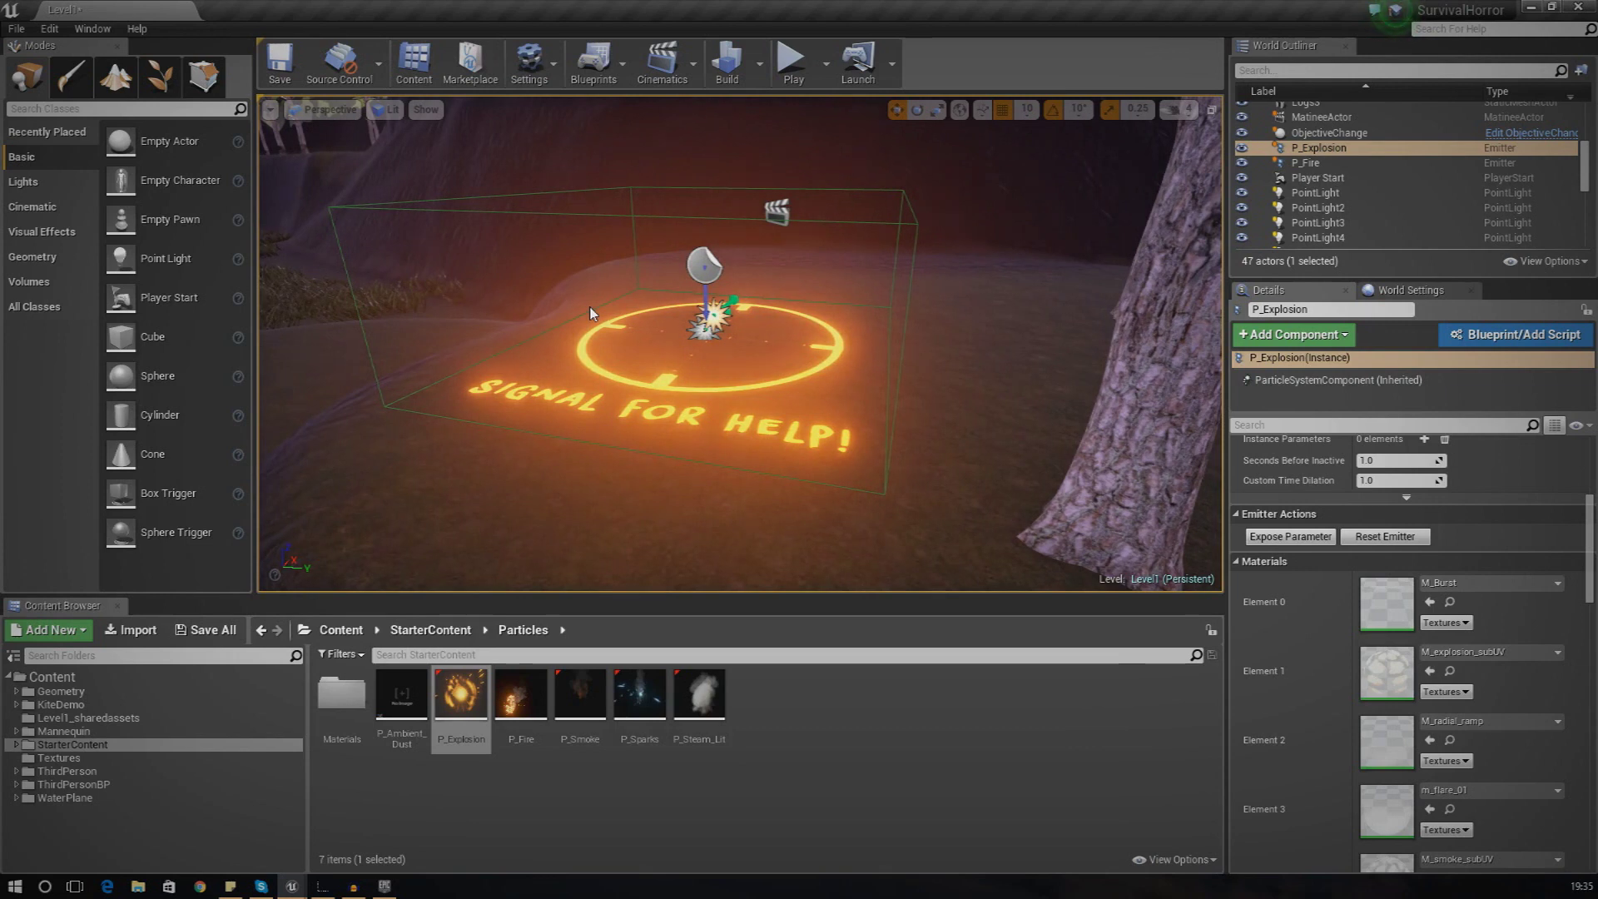
key(s)
mouse_move(589, 306)
right_down()
mouse_move(658, 309)
mouse_move(595, 329)
mouse_move(618, 318)
right_up()
key(w)
key(s)
right_drag(1054, 174, 1059, 175)
key(w)
- Discard the unsaved changes and reopen Level1
key(ctrl+shift+s)
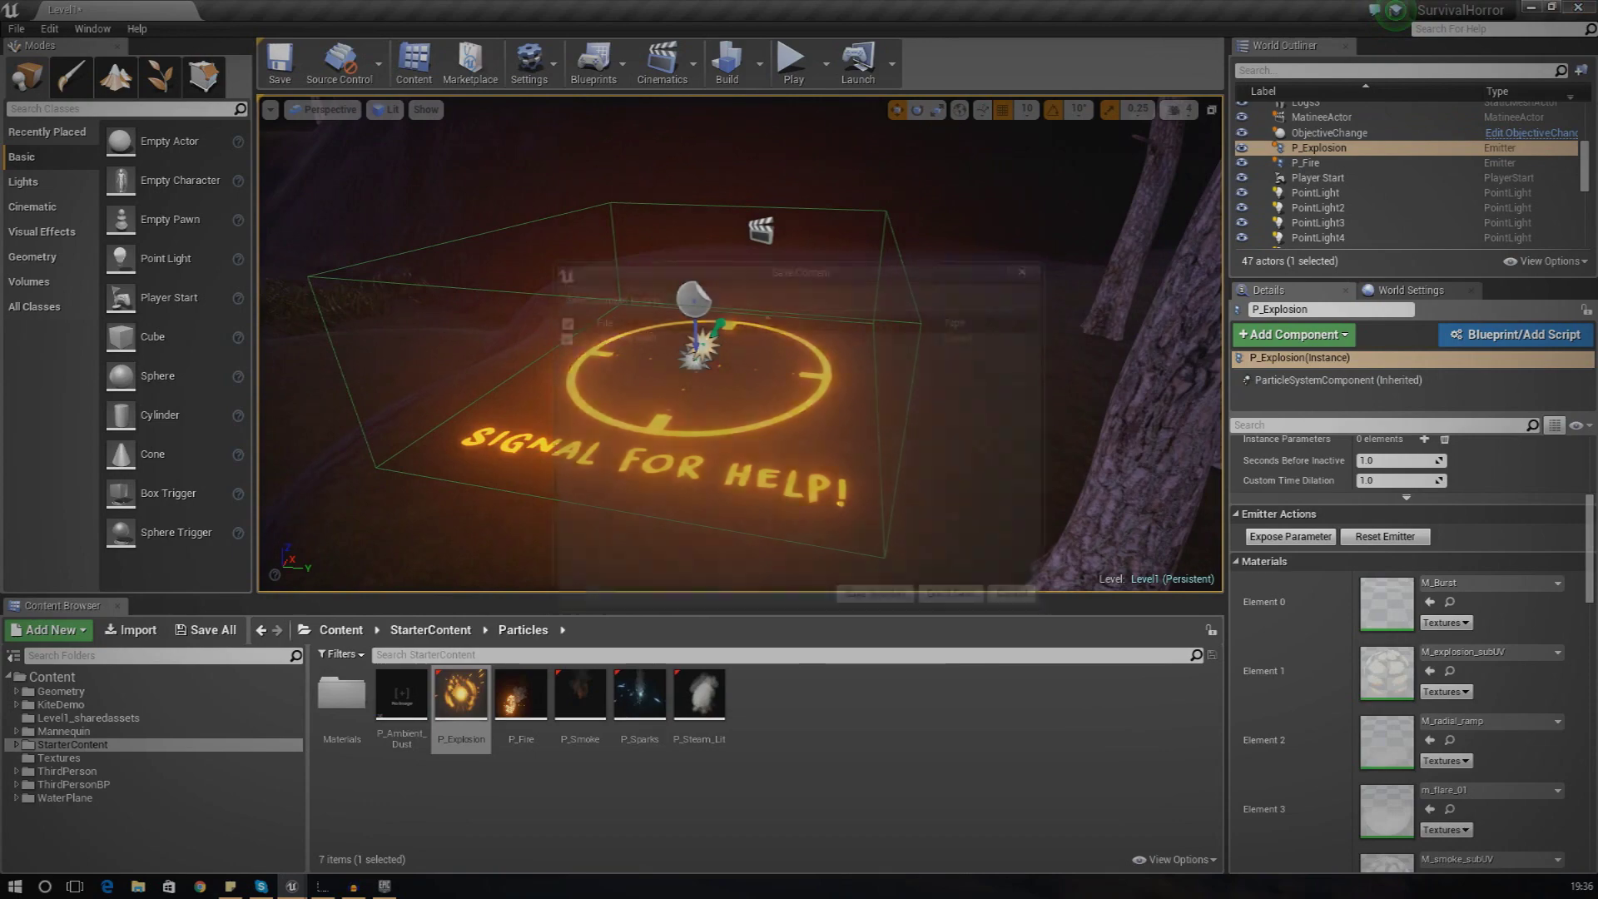
click(980, 600)
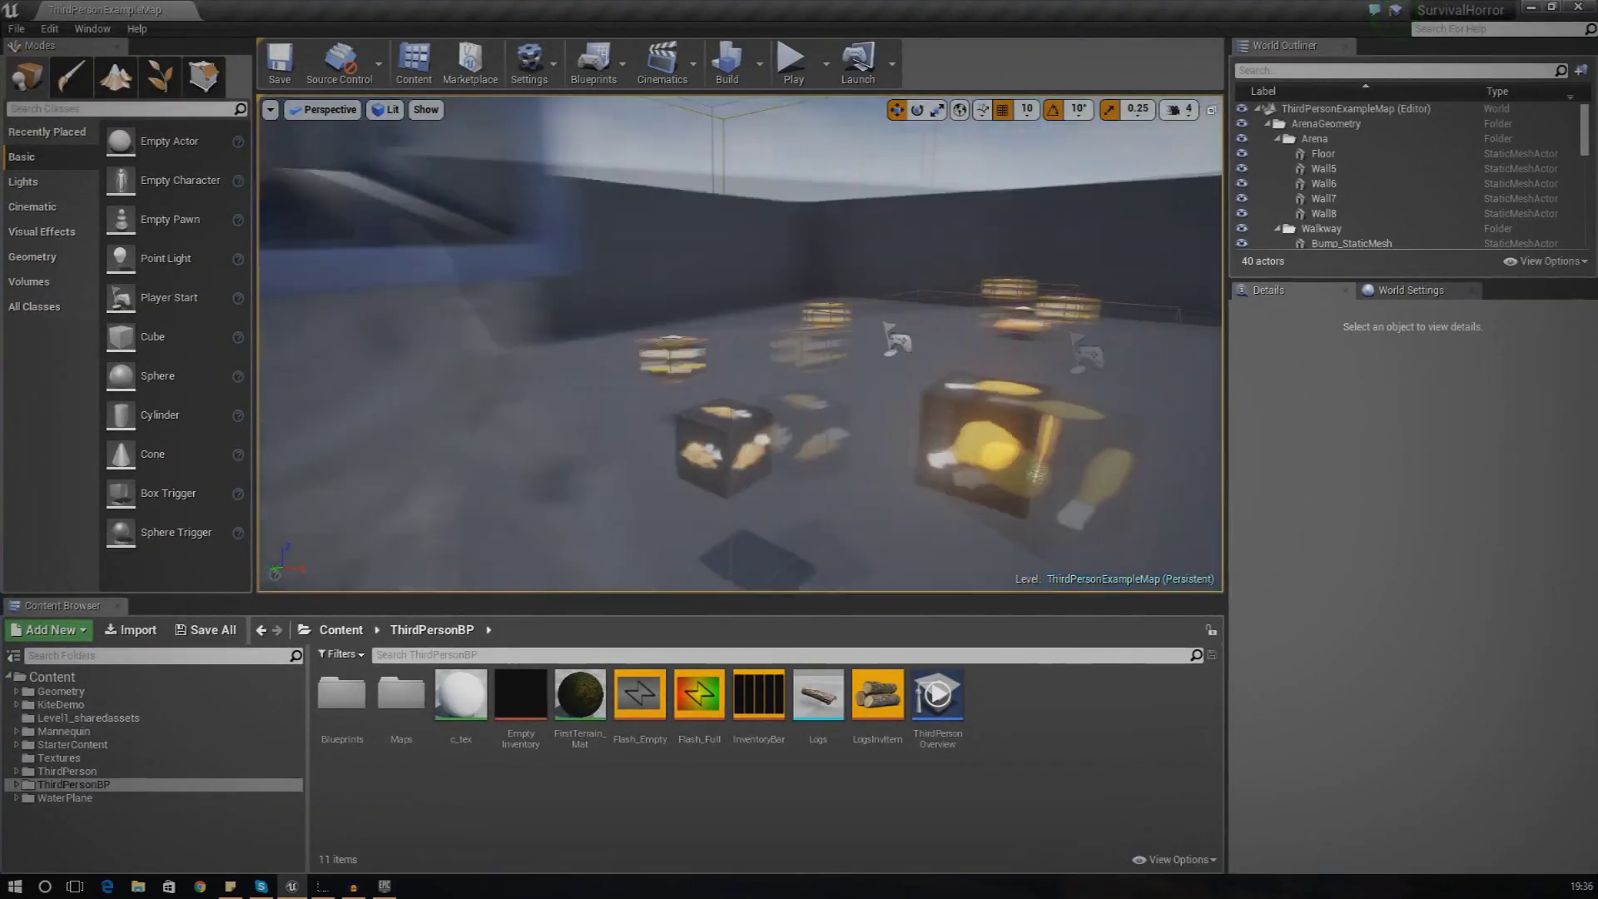
right_drag(773, 197, 682, 192)
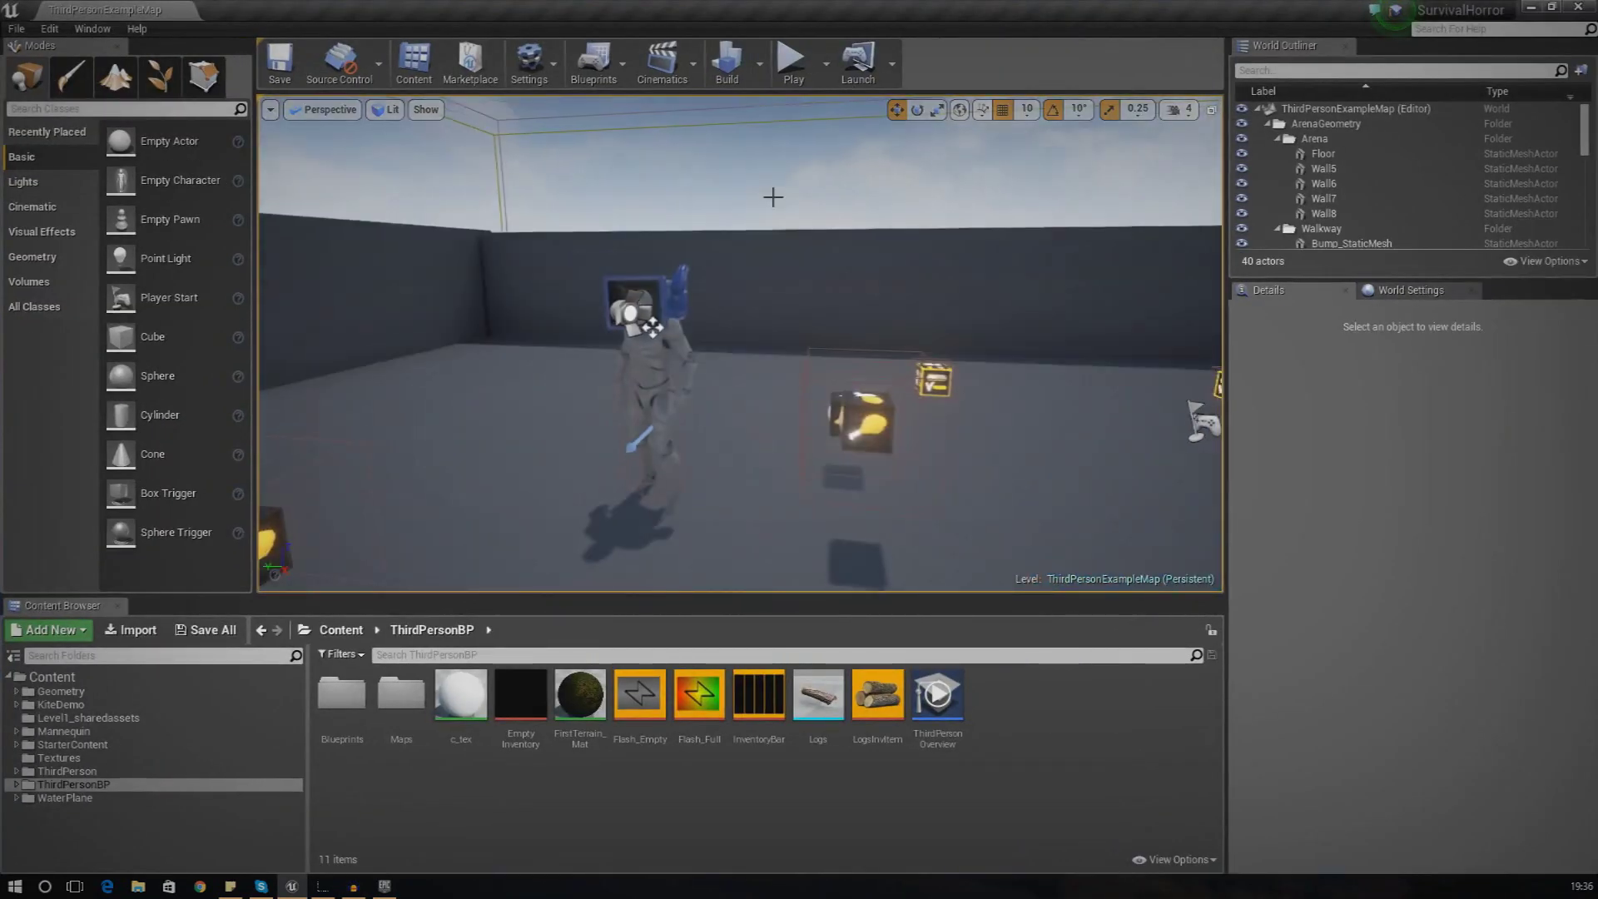
click(18, 28)
click(50, 75)
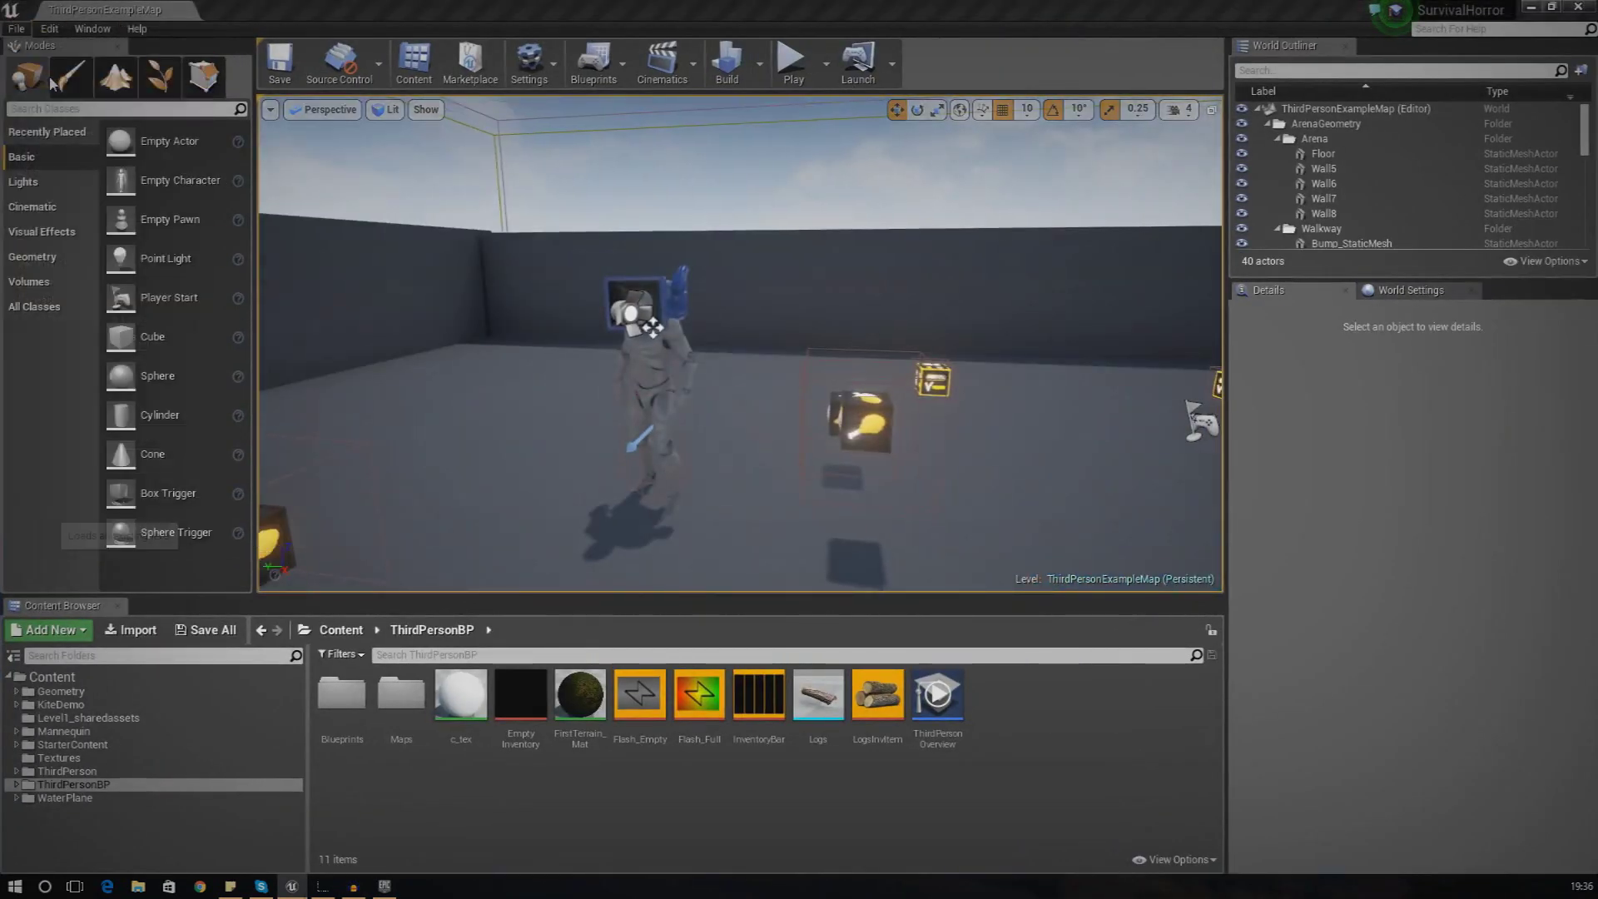
double_click(989, 259)
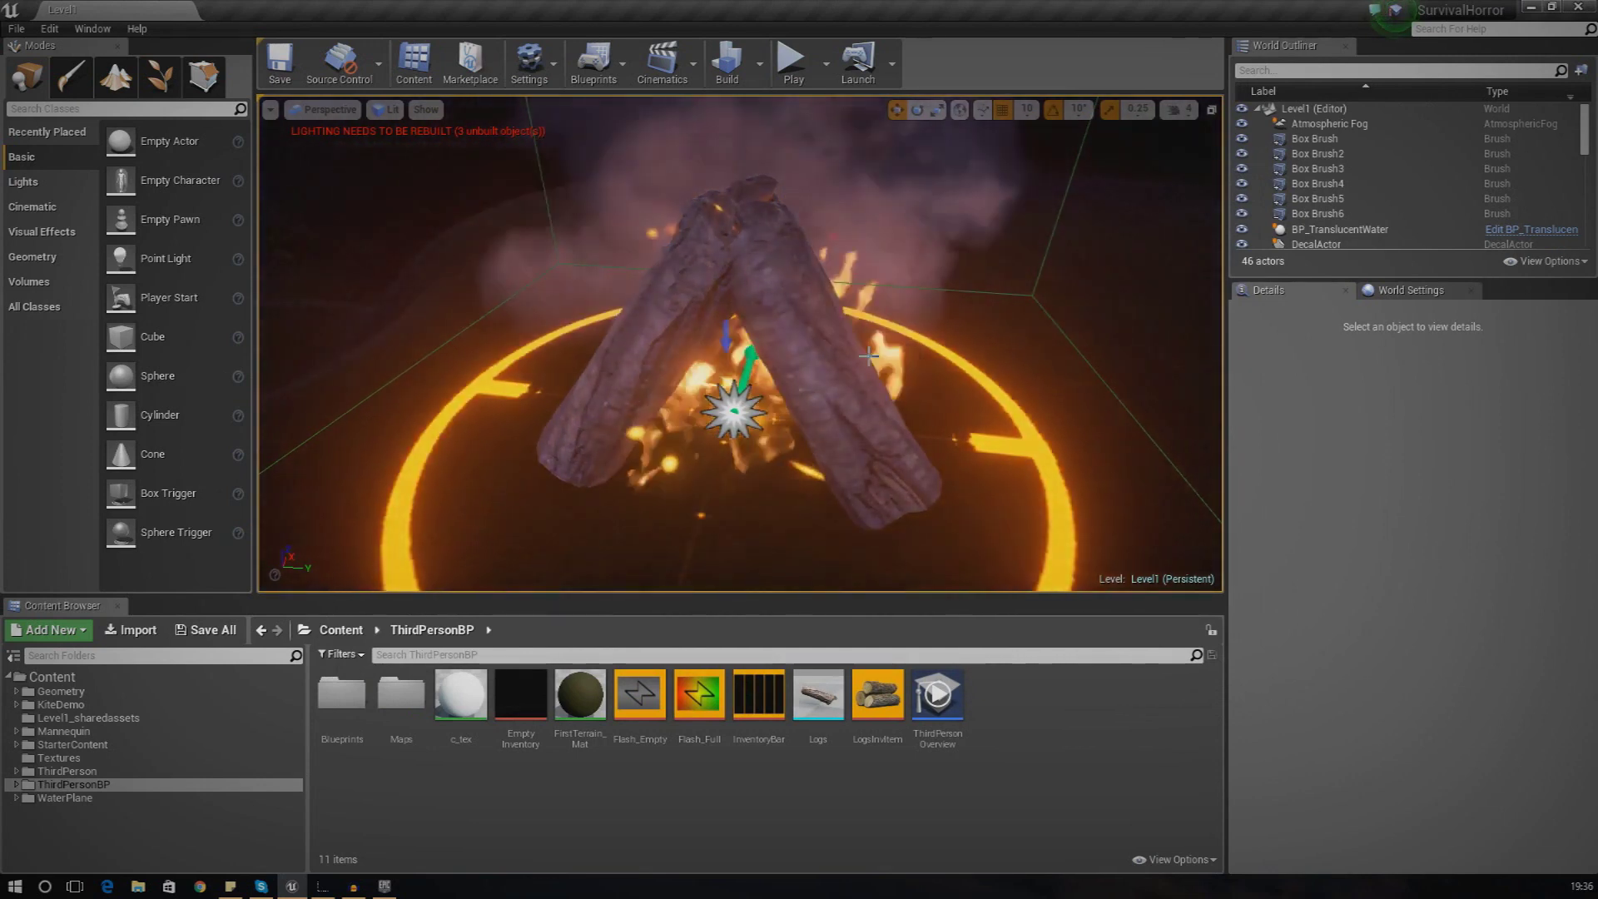
- Examine the campfire scene in Level1 along with its MatineeActor and TriggerVolume
mouse_move(924, 317)
right_down()
mouse_move(953, 306)
mouse_move(909, 278)
mouse_move(936, 267)
mouse_move(984, 295)
mouse_move(953, 291)
mouse_move(973, 294)
mouse_move(953, 297)
mouse_move(971, 312)
mouse_move(957, 319)
mouse_move(942, 300)
right_up()
key(s)
key(w)
key(s)
key(w)
key(s)
mouse_move(1573, 160)
mouse_down()
mouse_move(1575, 202)
mouse_move(1576, 173)
mouse_up()
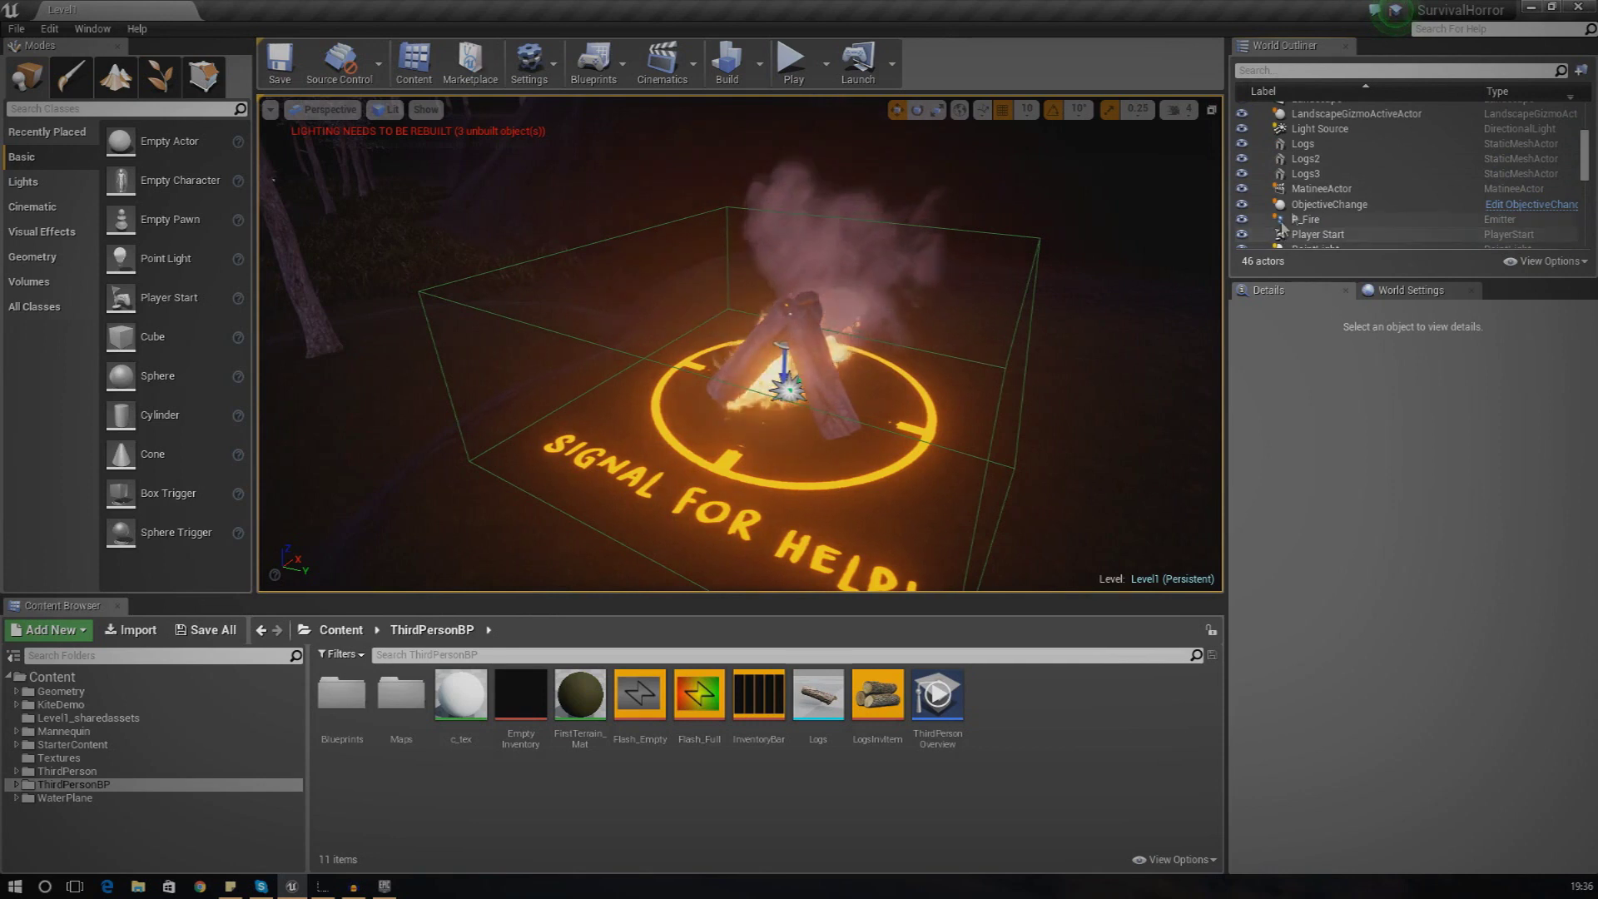
click(1322, 189)
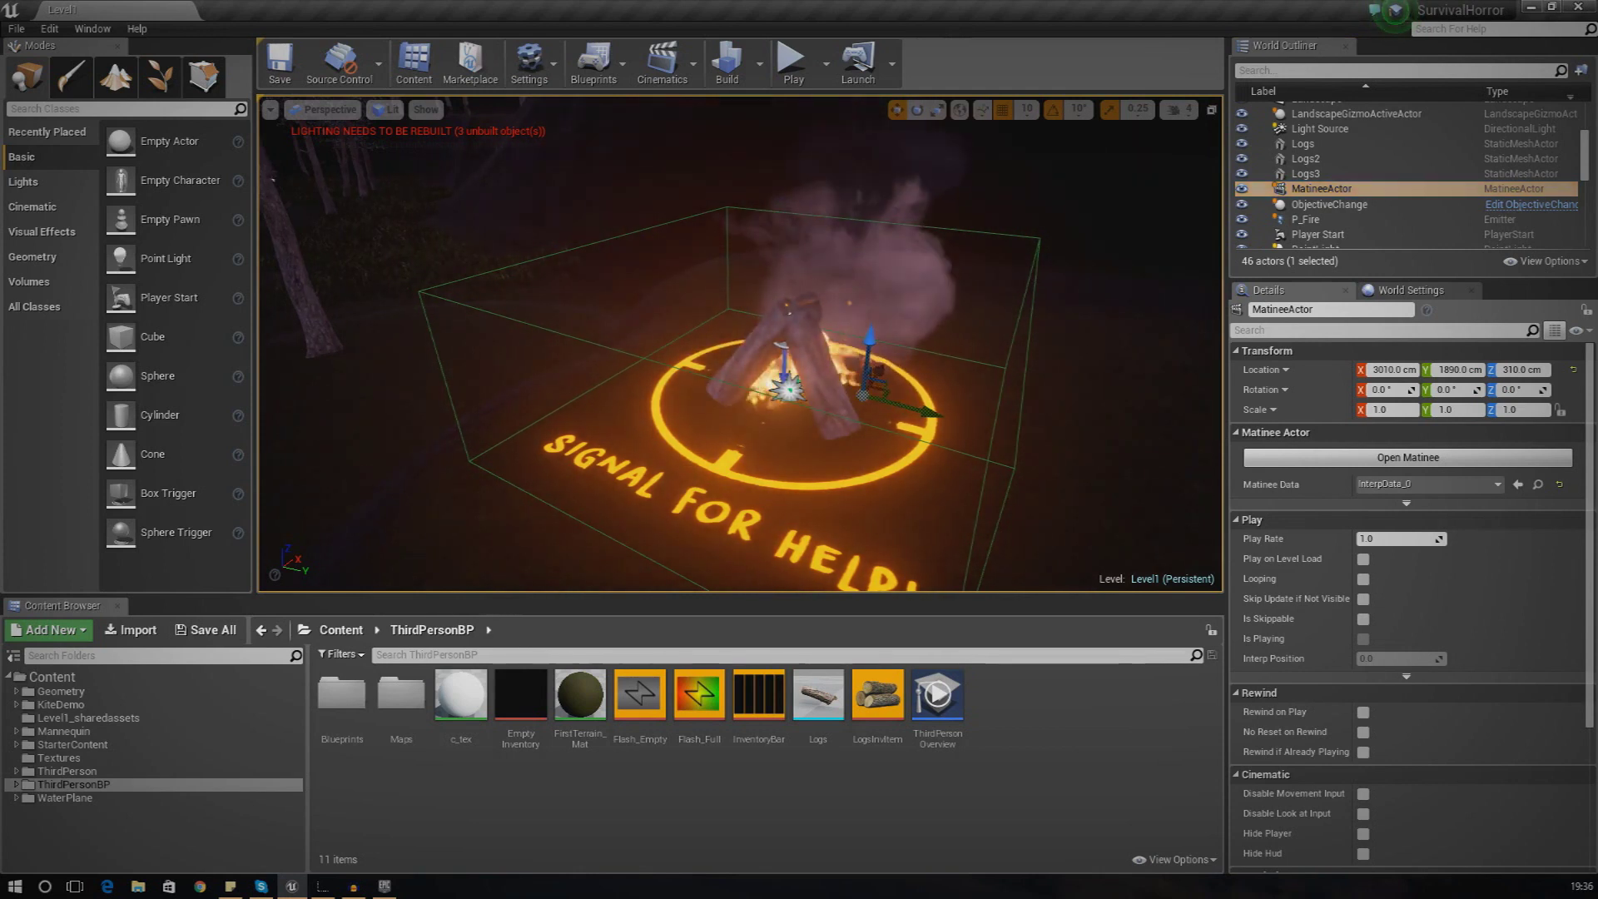
click(829, 447)
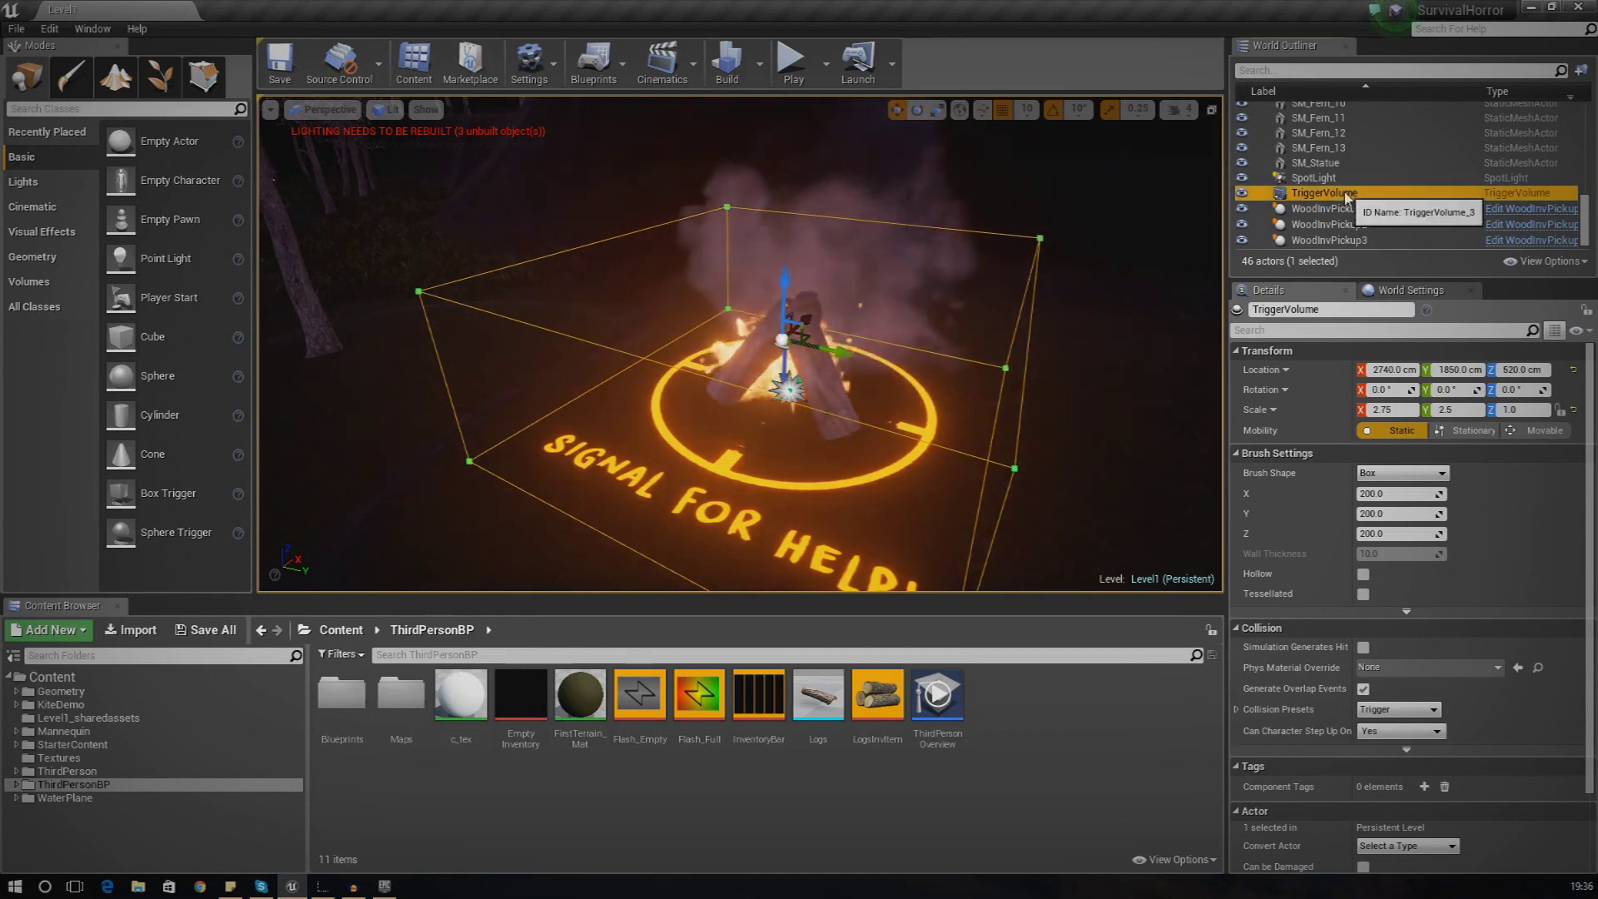
scroll(1323, 203, up, 6)
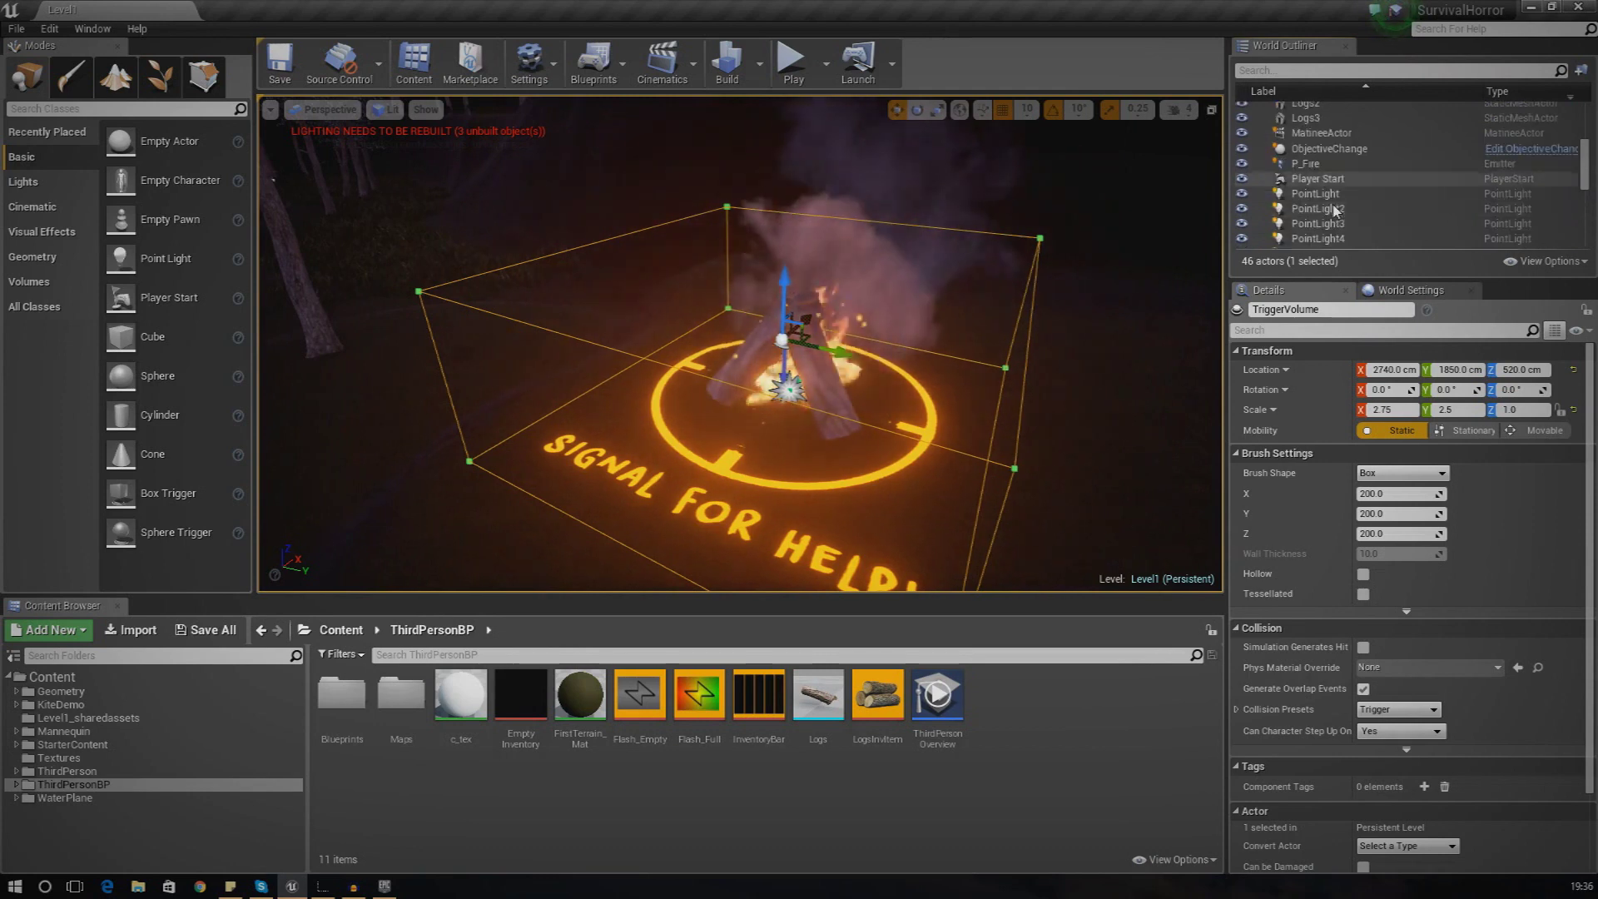
click(1324, 186)
- Select the three campfire log meshes and move them straight down below the ground in the signal circle
key(w)
mouse_move(823, 415)
right_down()
mouse_move(841, 445)
mouse_move(907, 441)
mouse_move(832, 420)
mouse_move(820, 408)
mouse_move(834, 393)
right_up()
key(s)
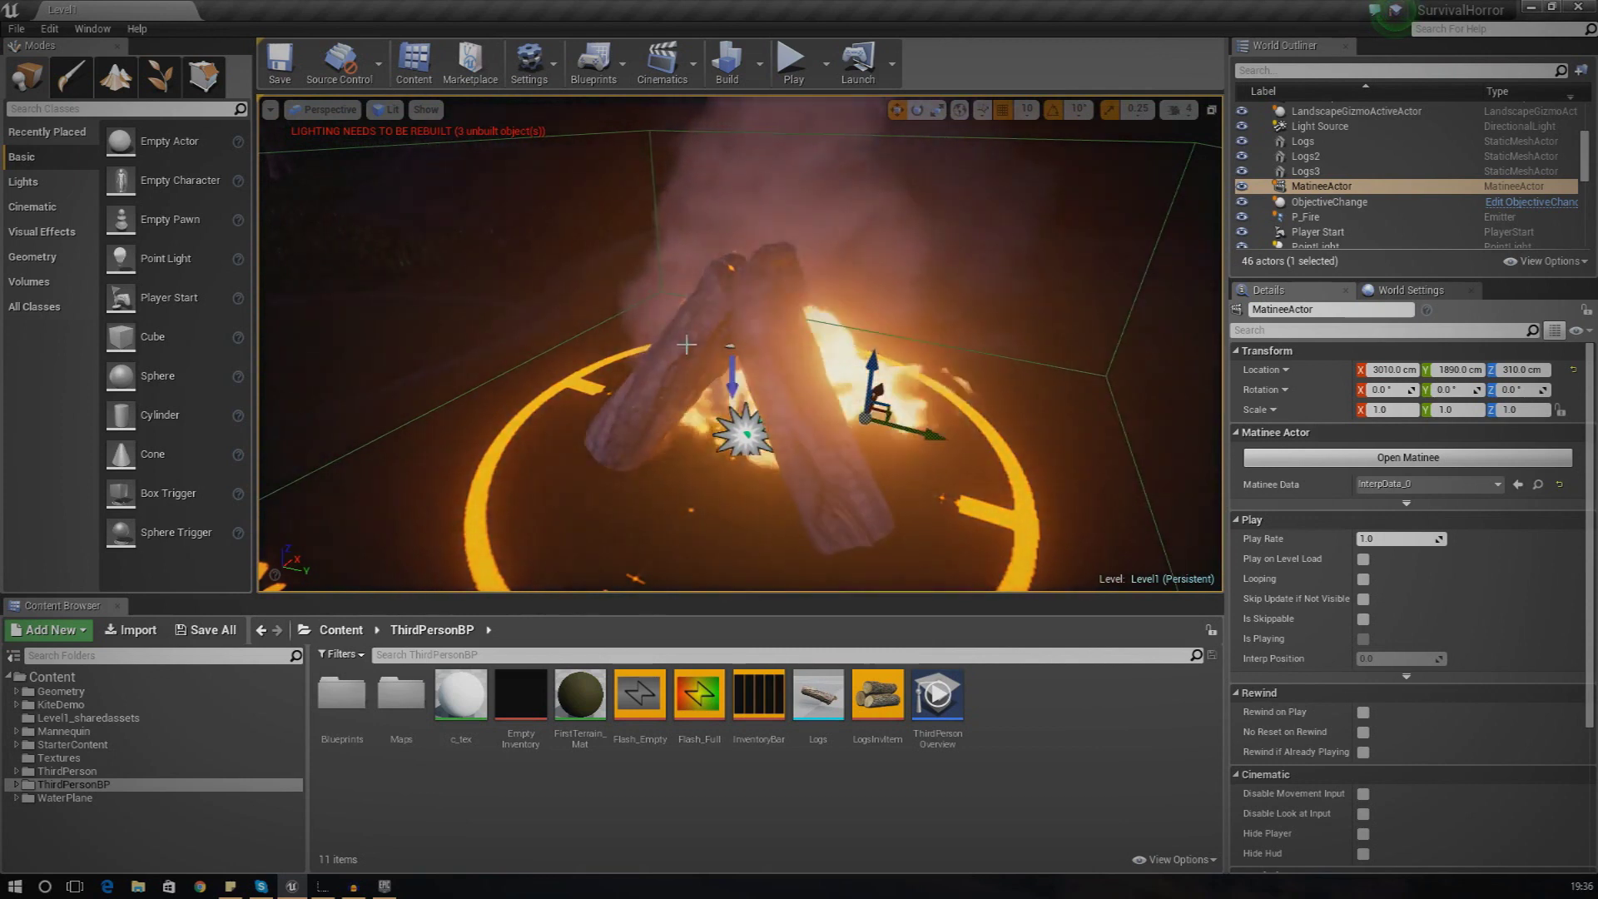
click(695, 348)
ctrl+click(759, 356)
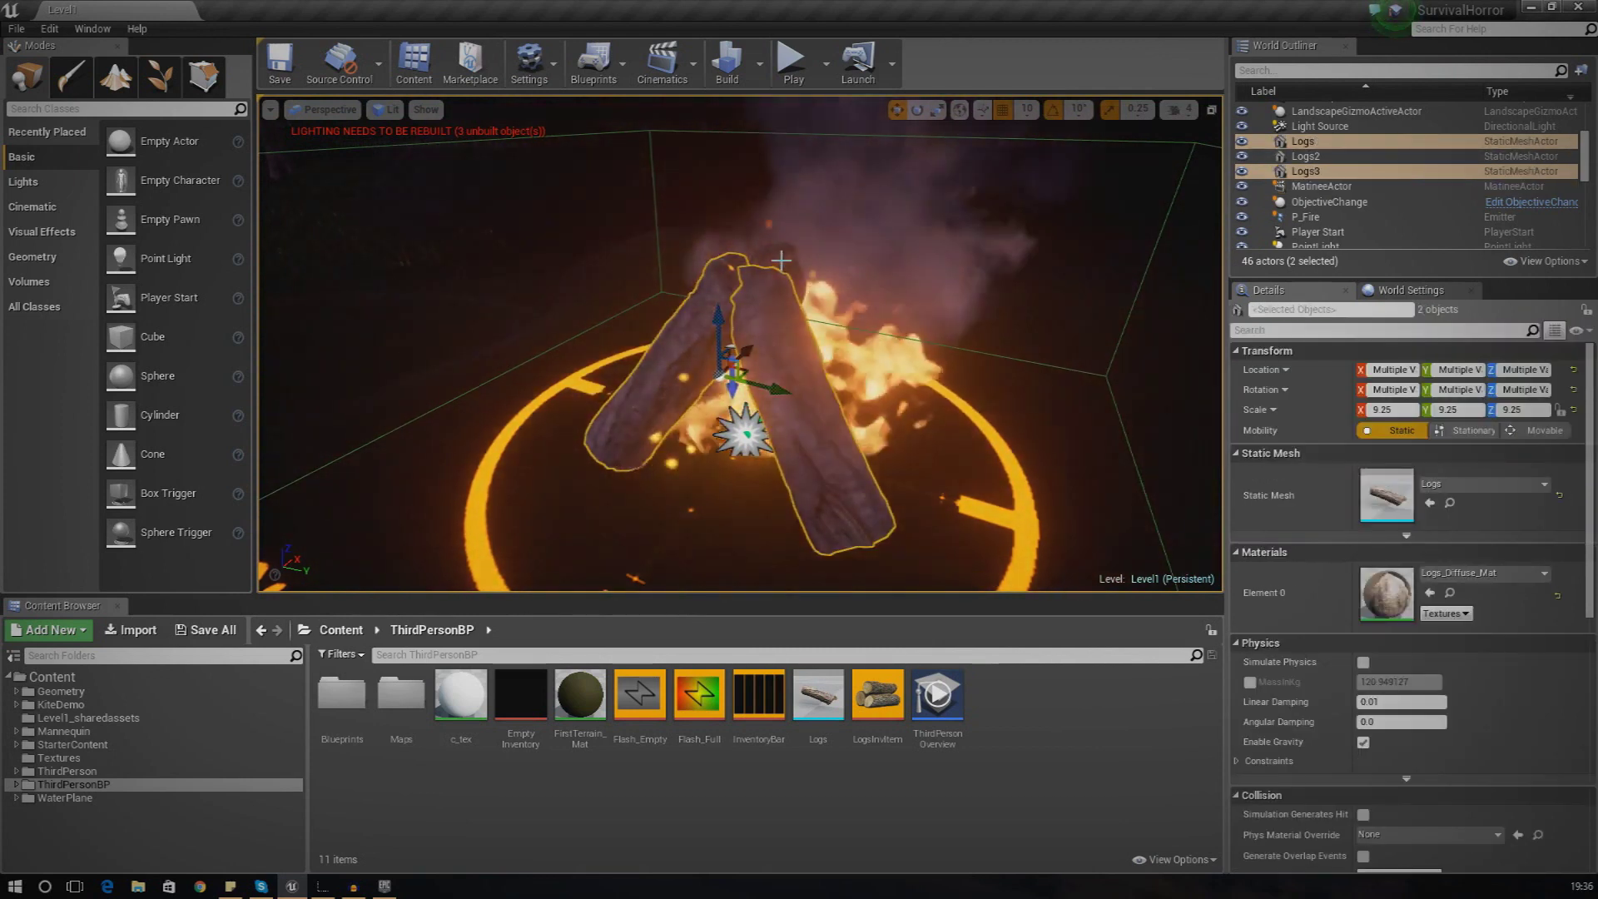
key(s)
right_drag(822, 331, 835, 343)
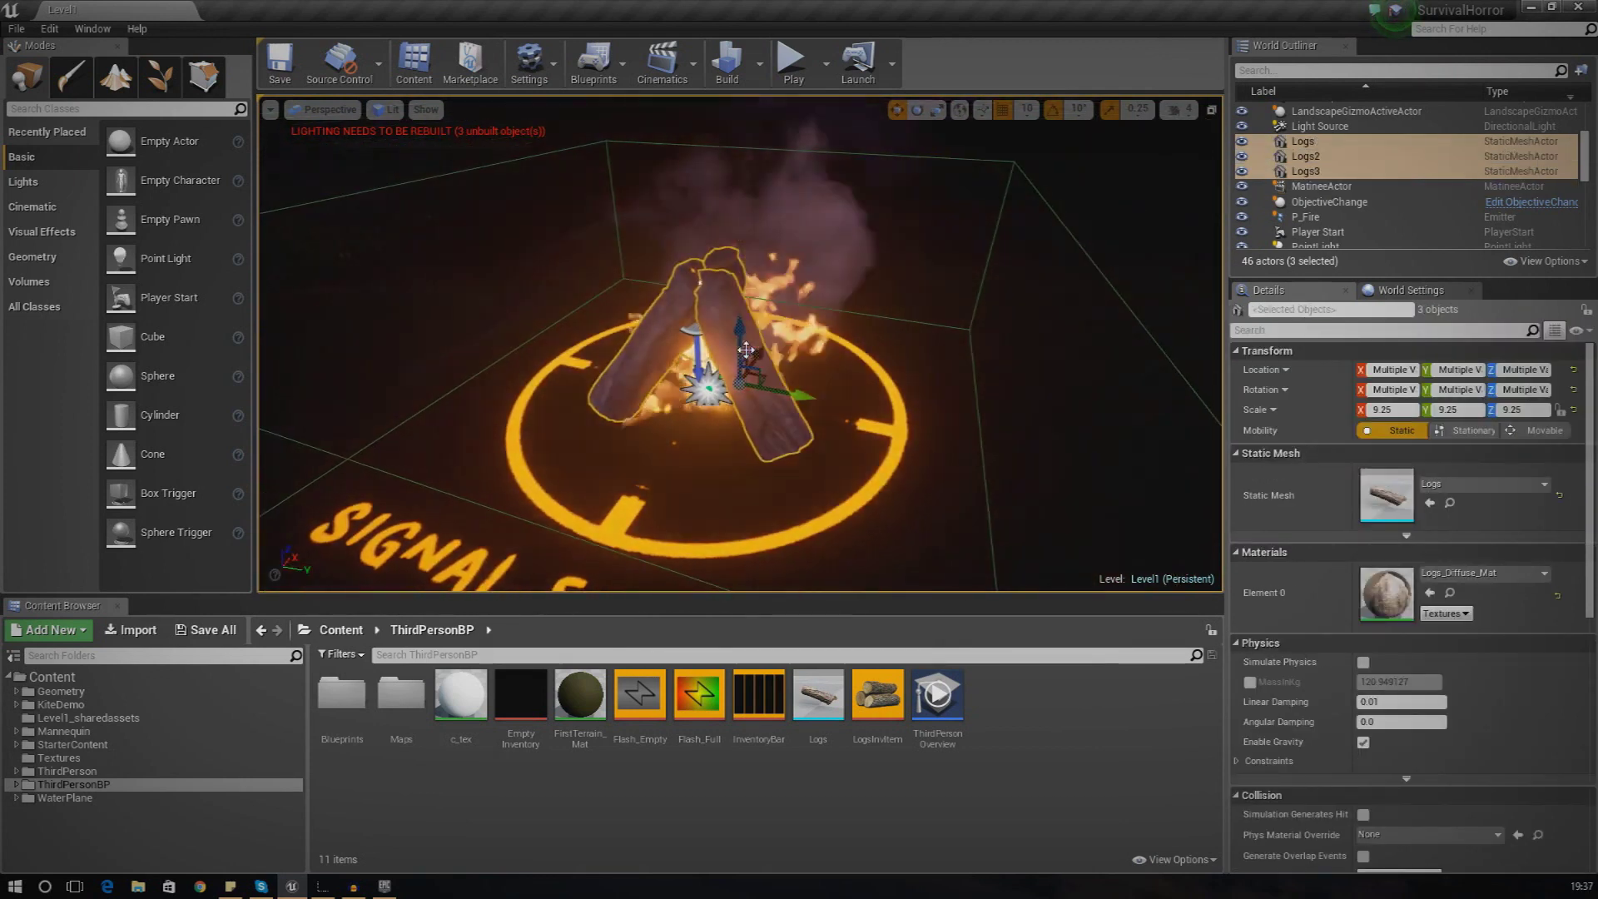
drag(736, 377, 730, 426)
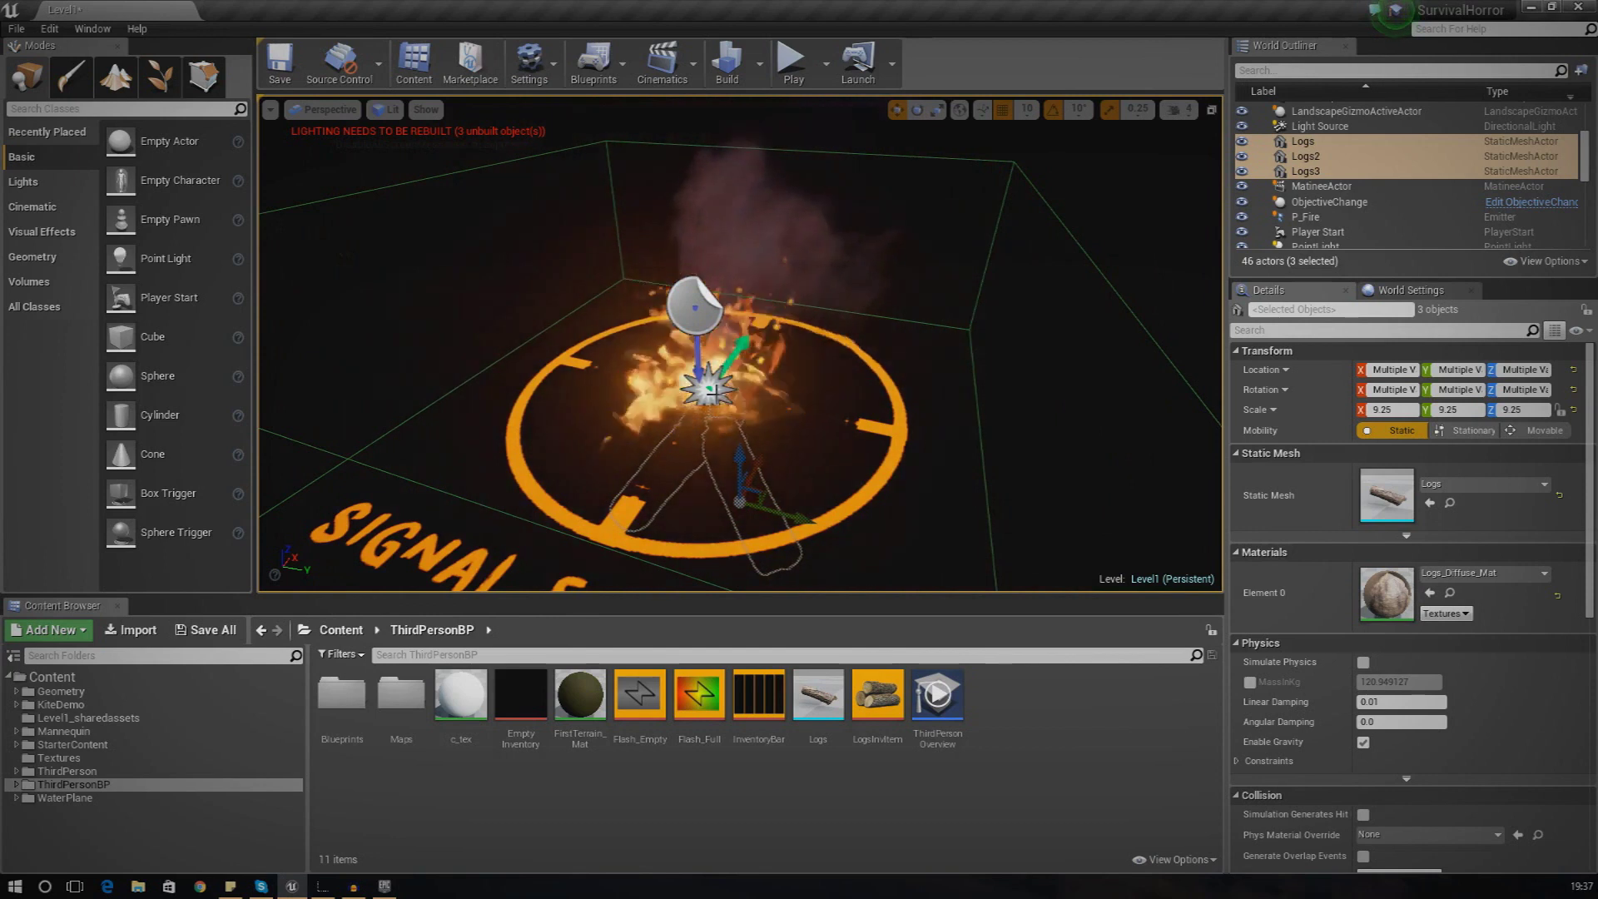
- Turn off Auto Activate for the P_Fire emitter in the signal circle
key(w)
key(d)
right_drag(815, 397, 803, 387)
key(s)
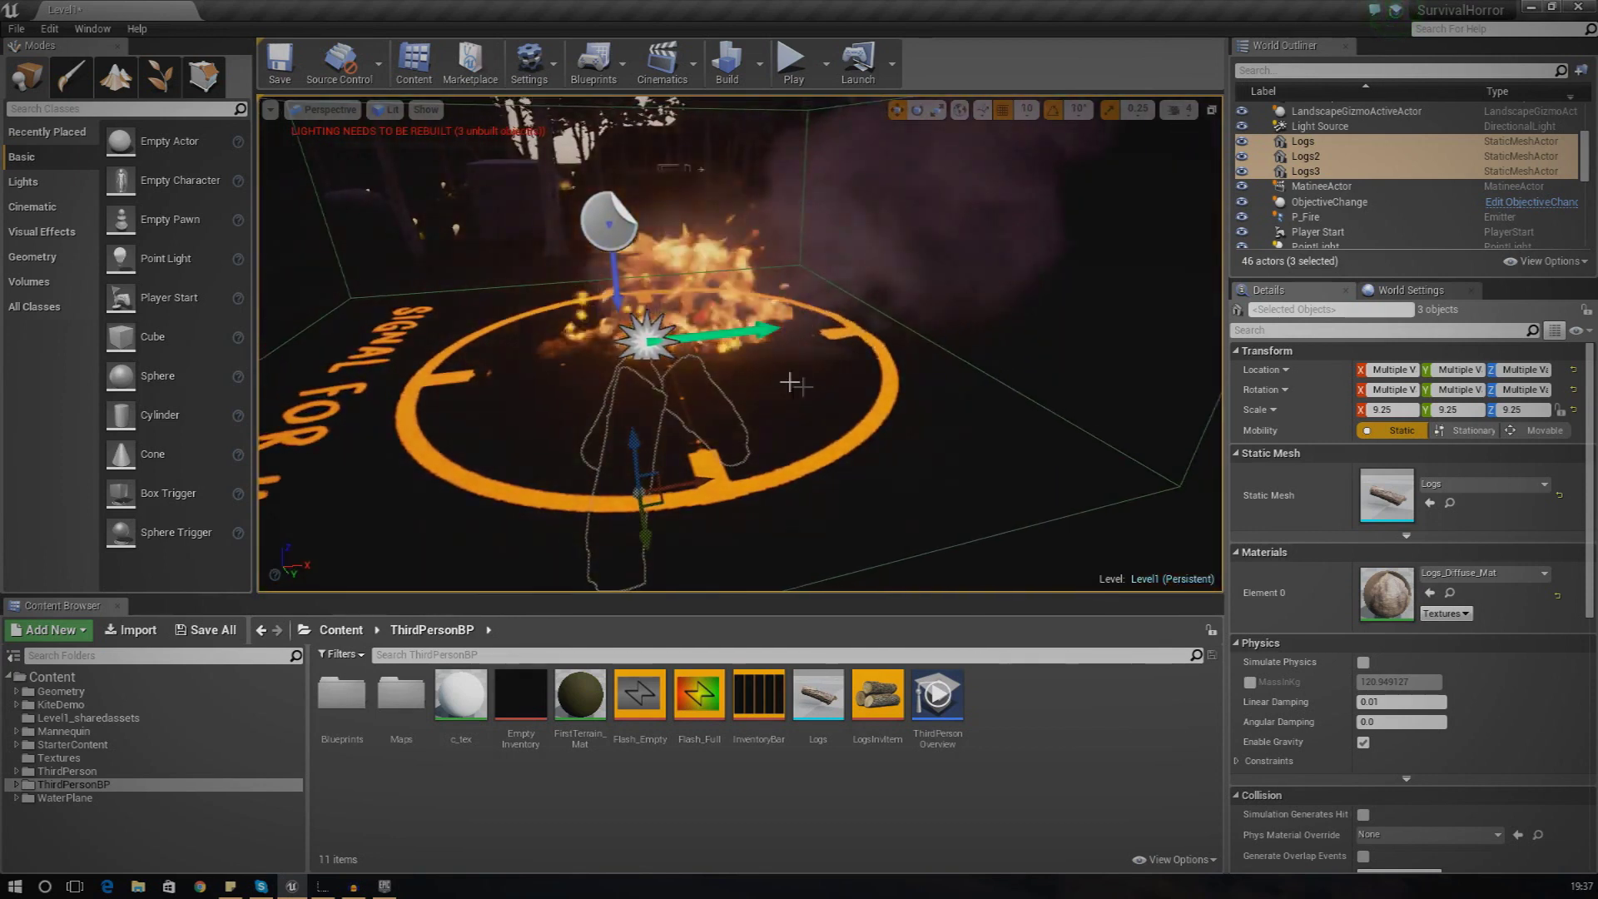
click(643, 345)
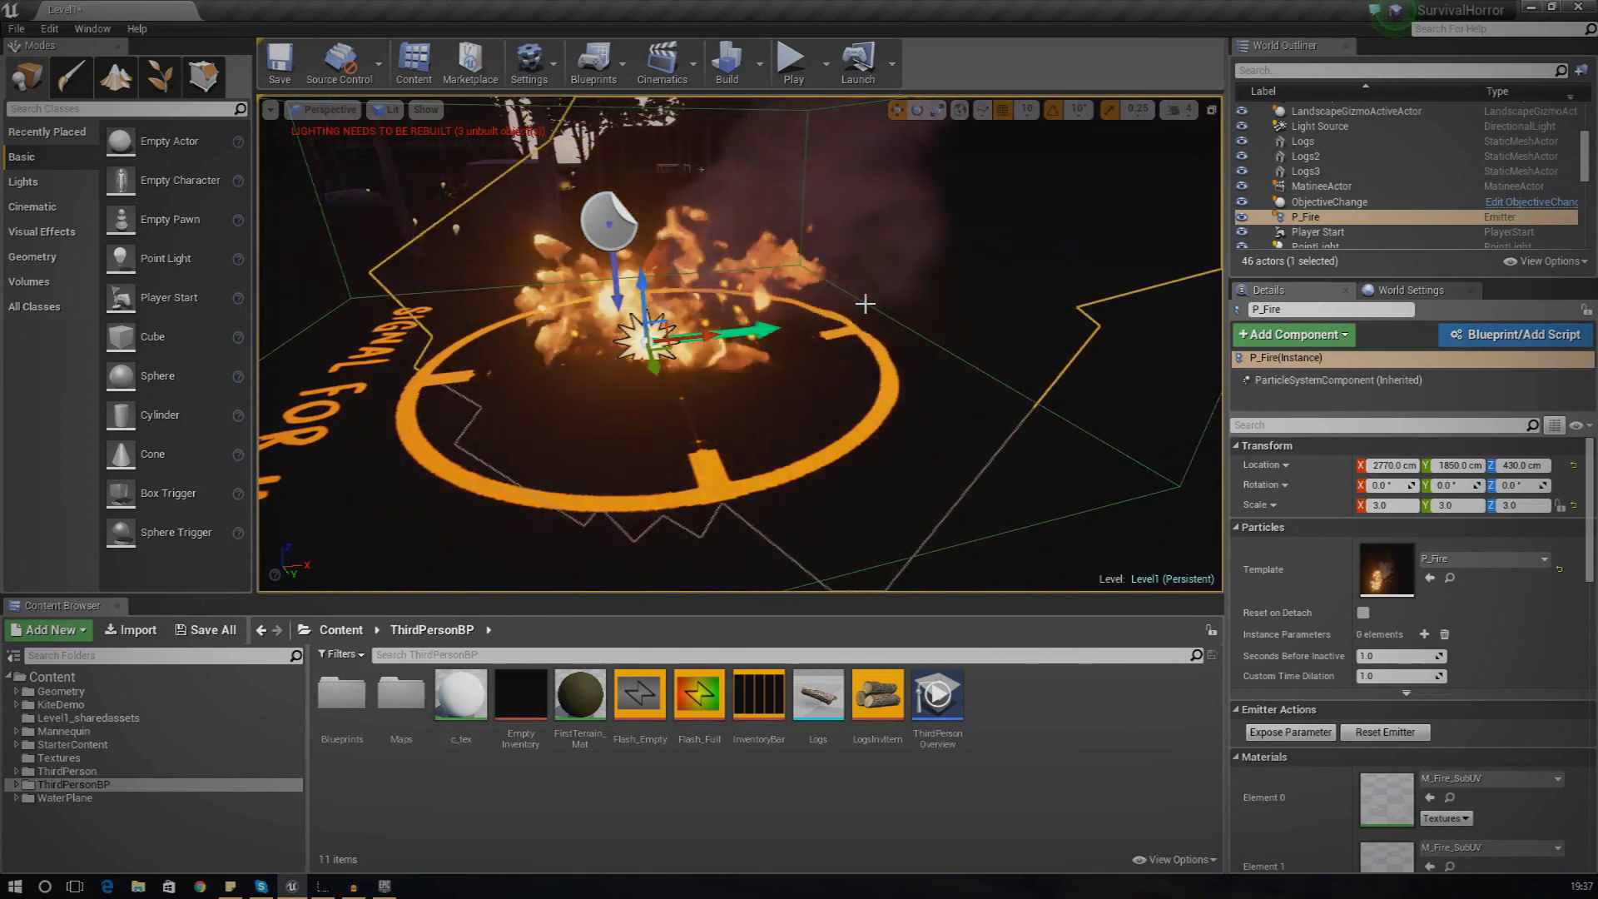
drag(1591, 561, 1570, 800)
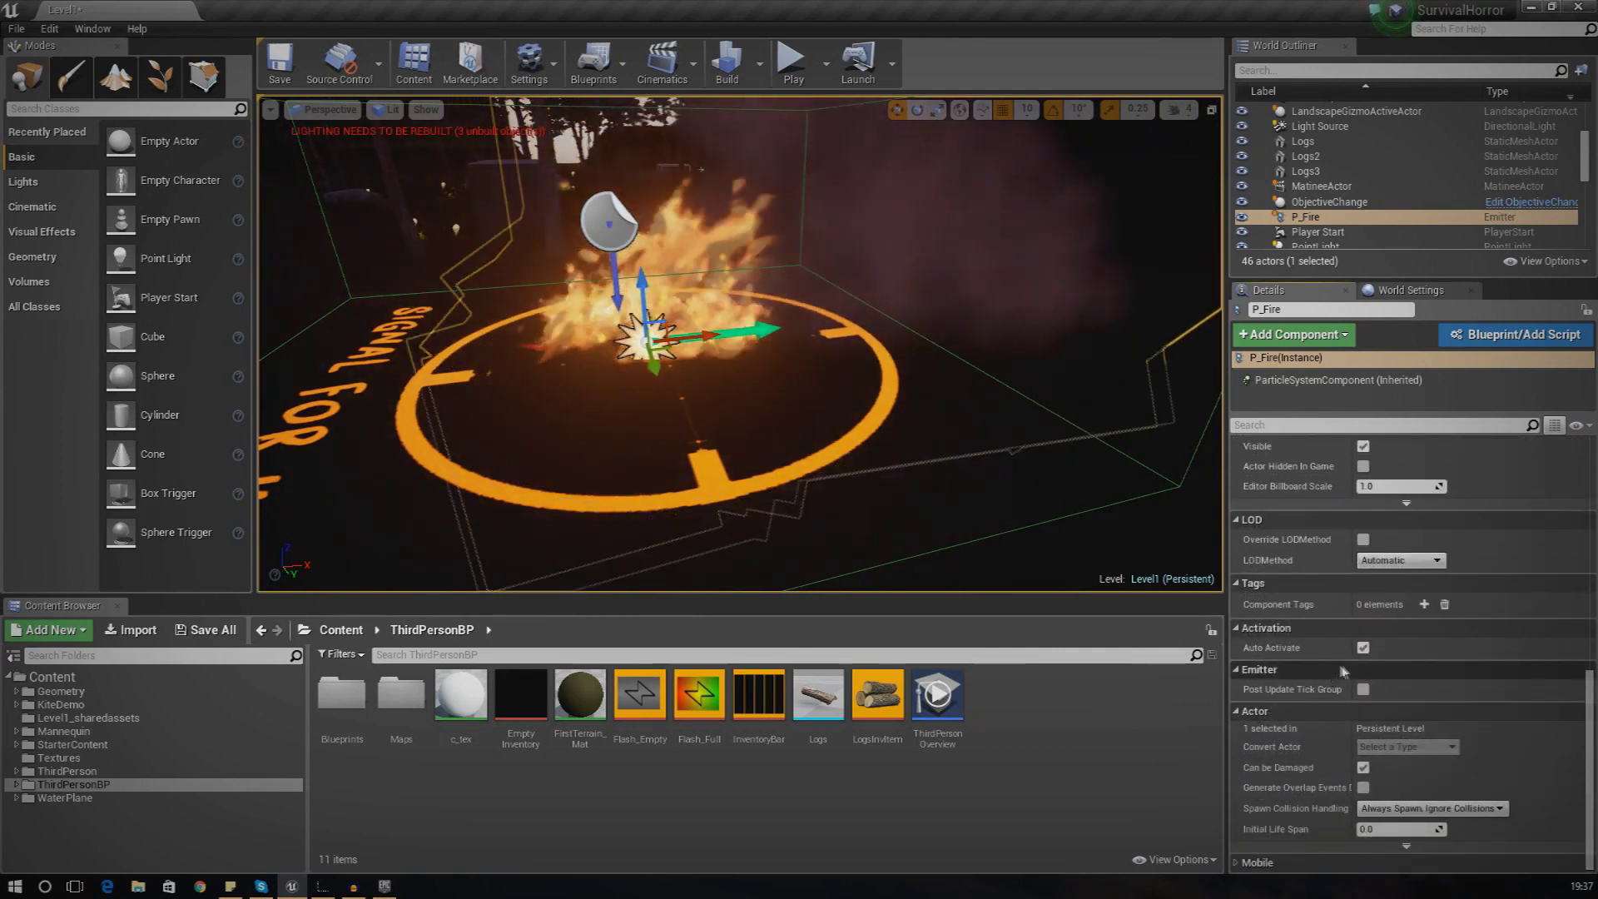
click(1362, 647)
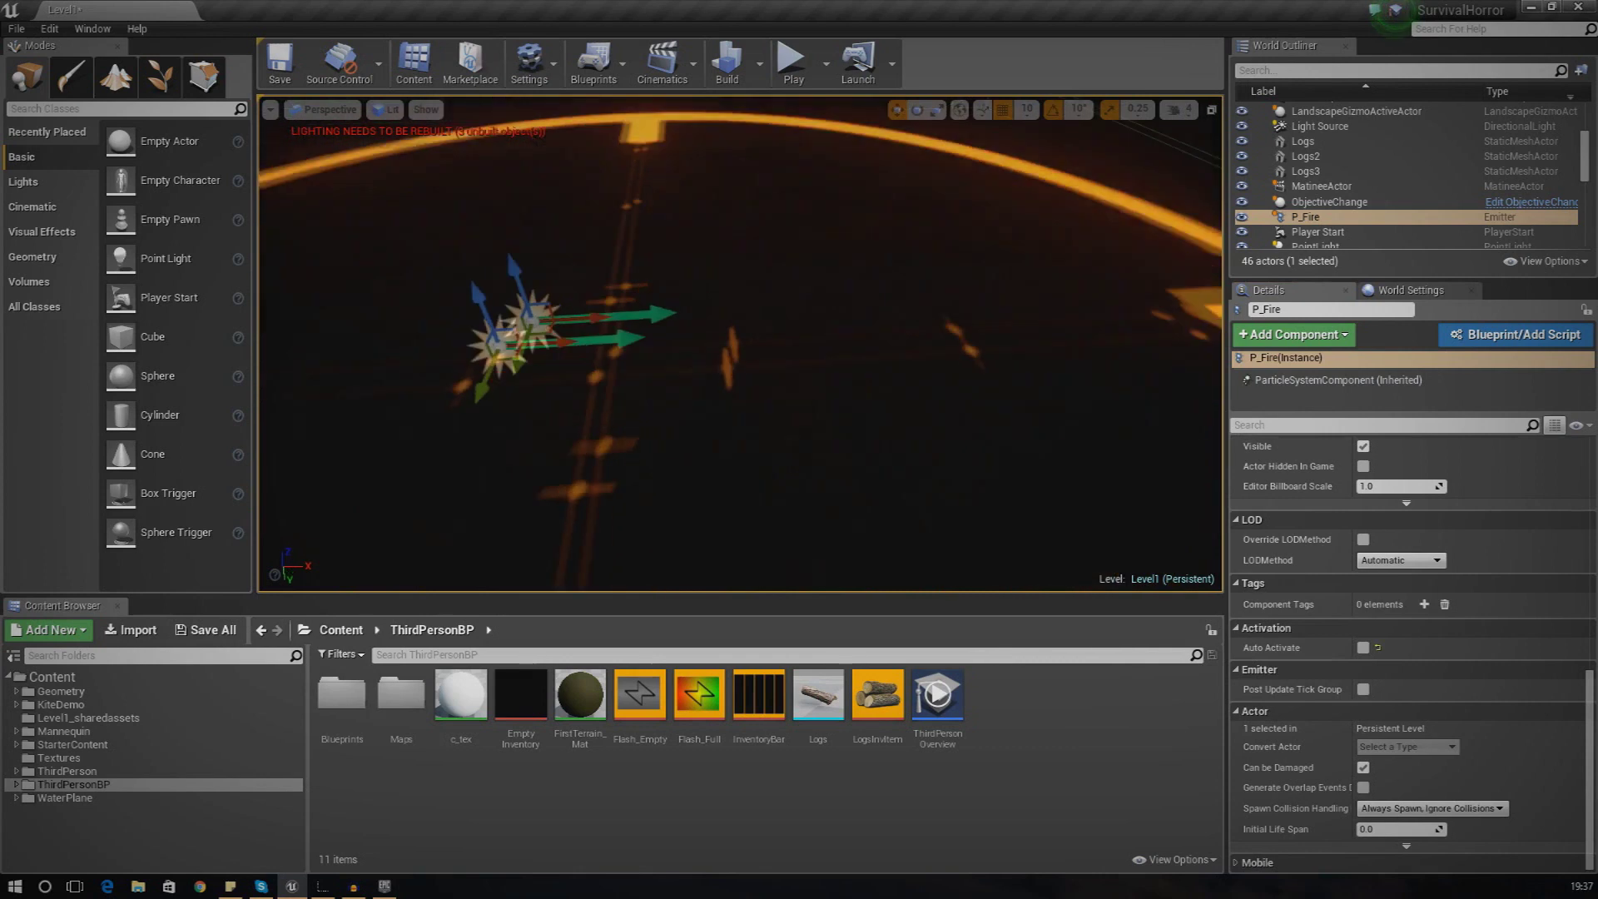
- Play-test the level by running to the signal circle to check that the logs and fire are hidden, and stop playing
right_drag(799, 424, 797, 401)
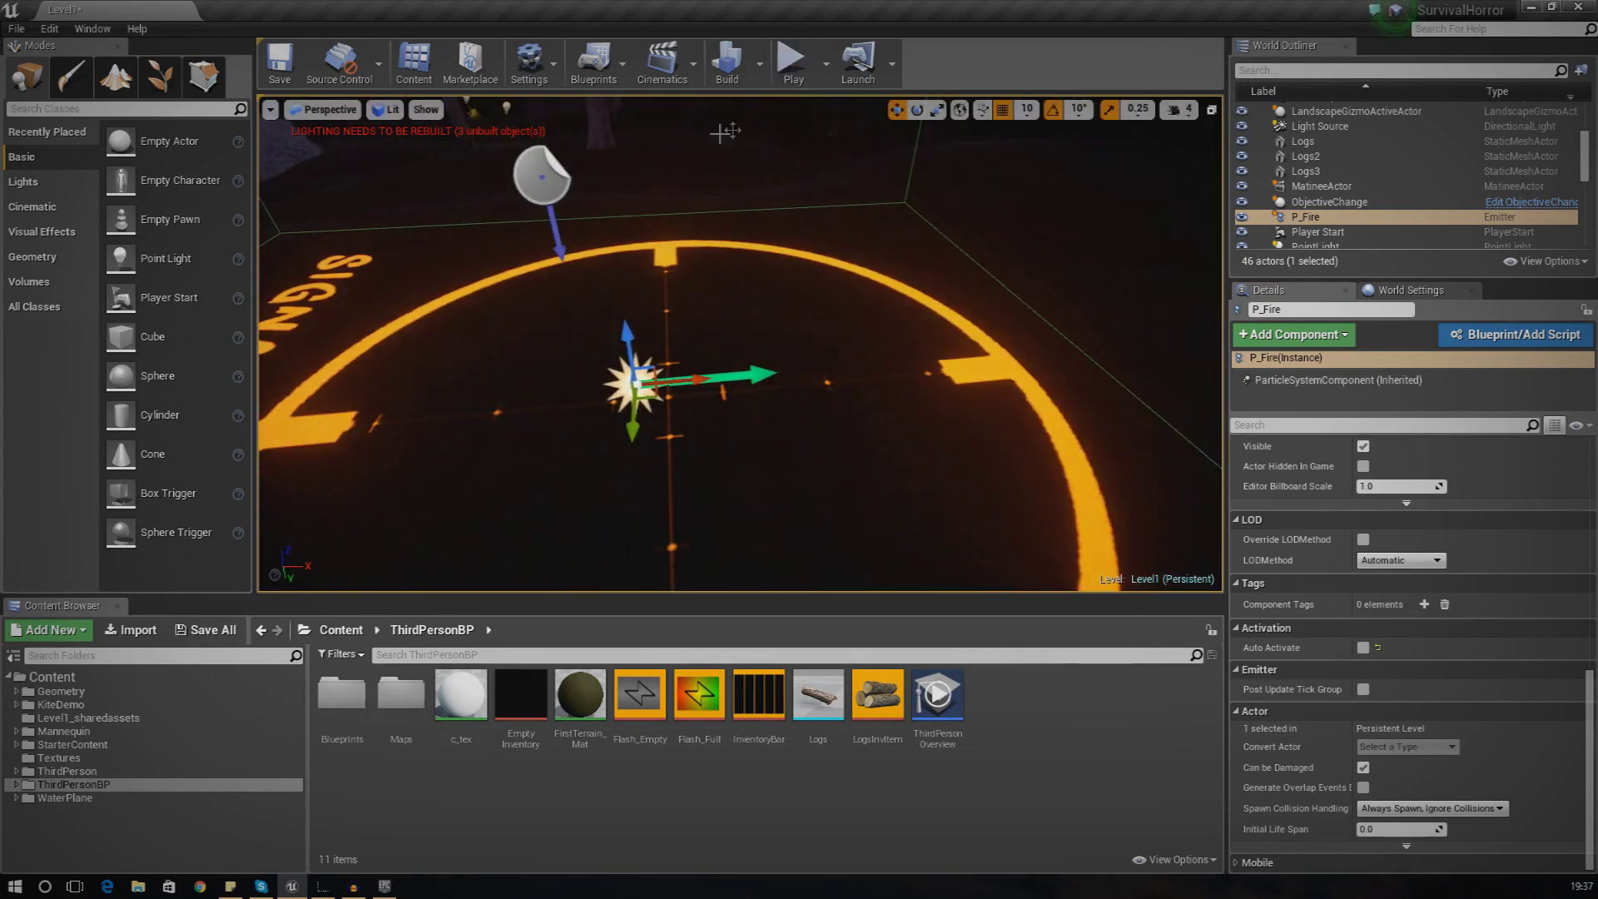
click(791, 68)
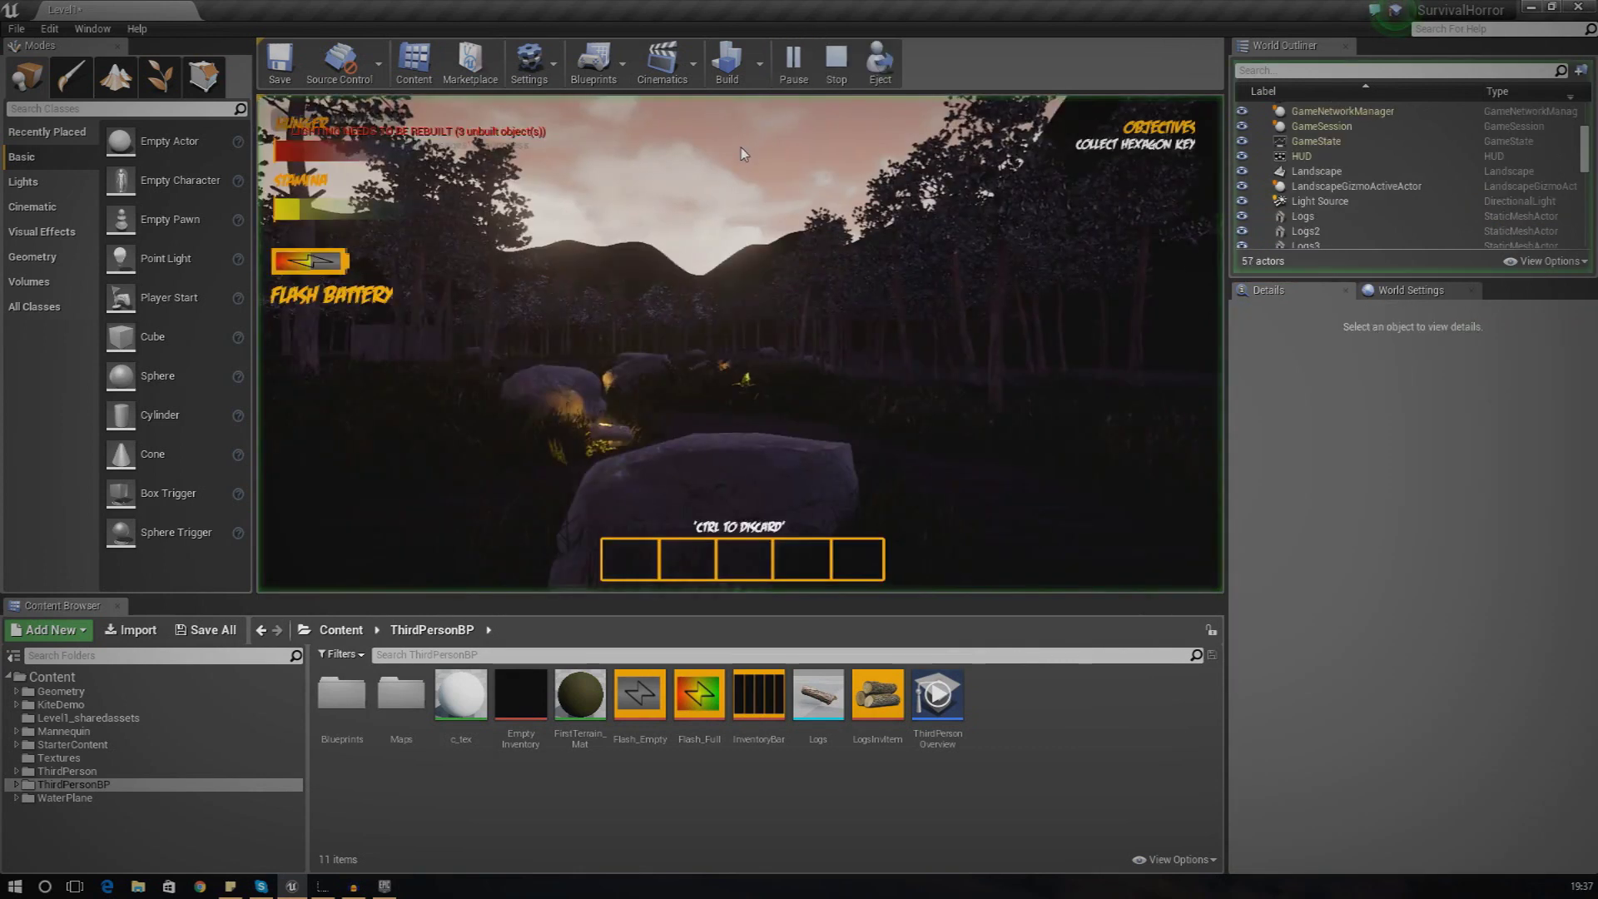
key(shift+w)
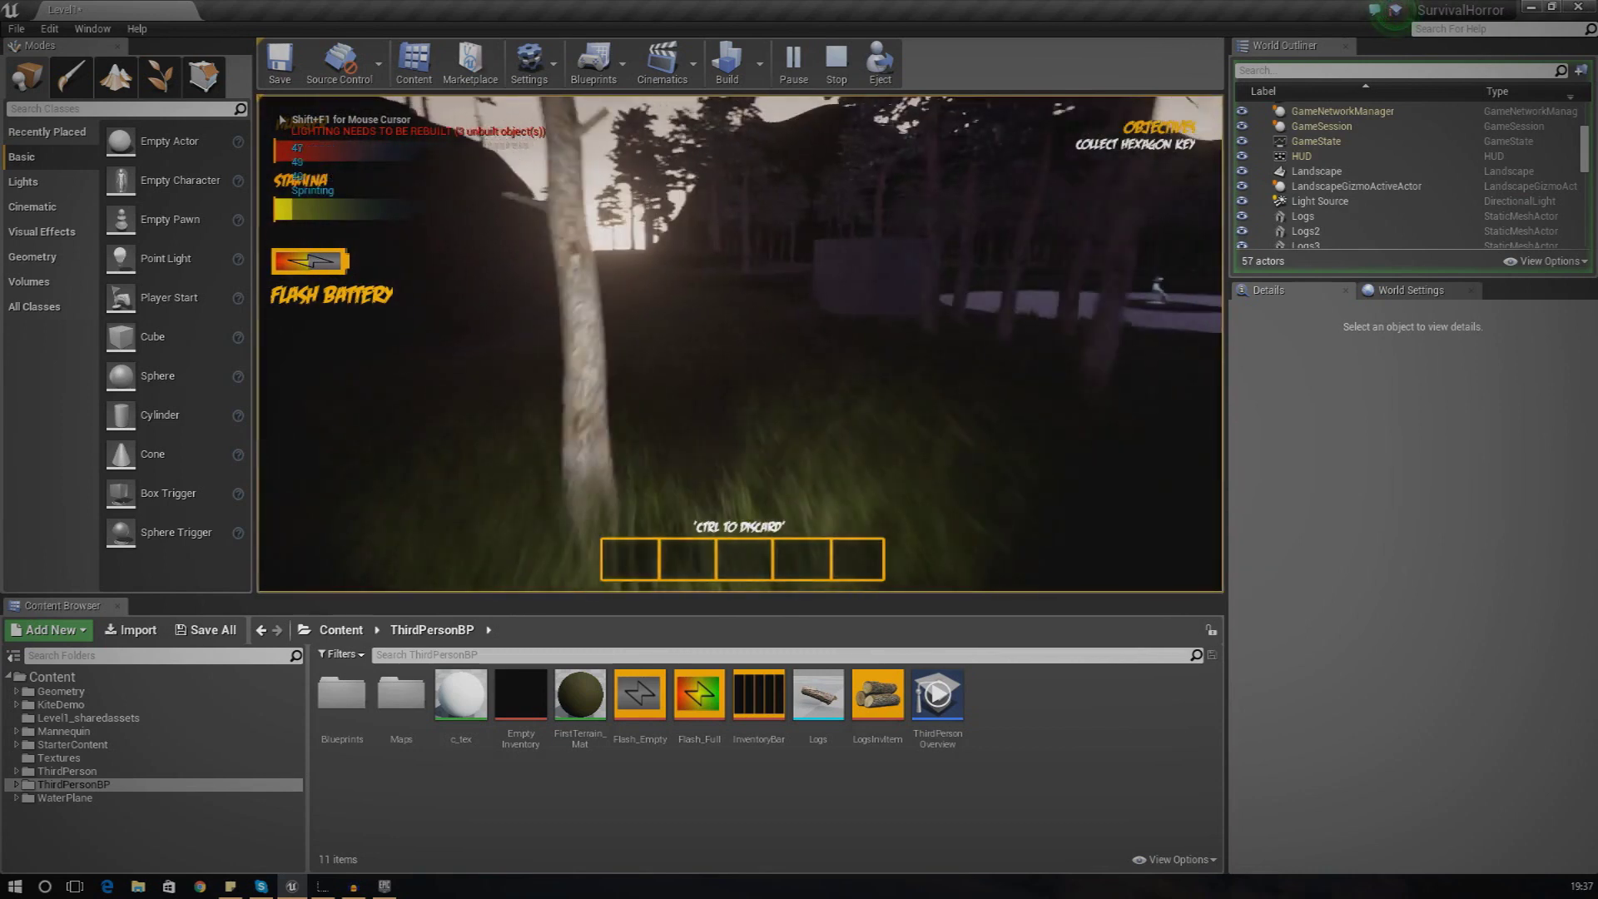
key(shift+w)
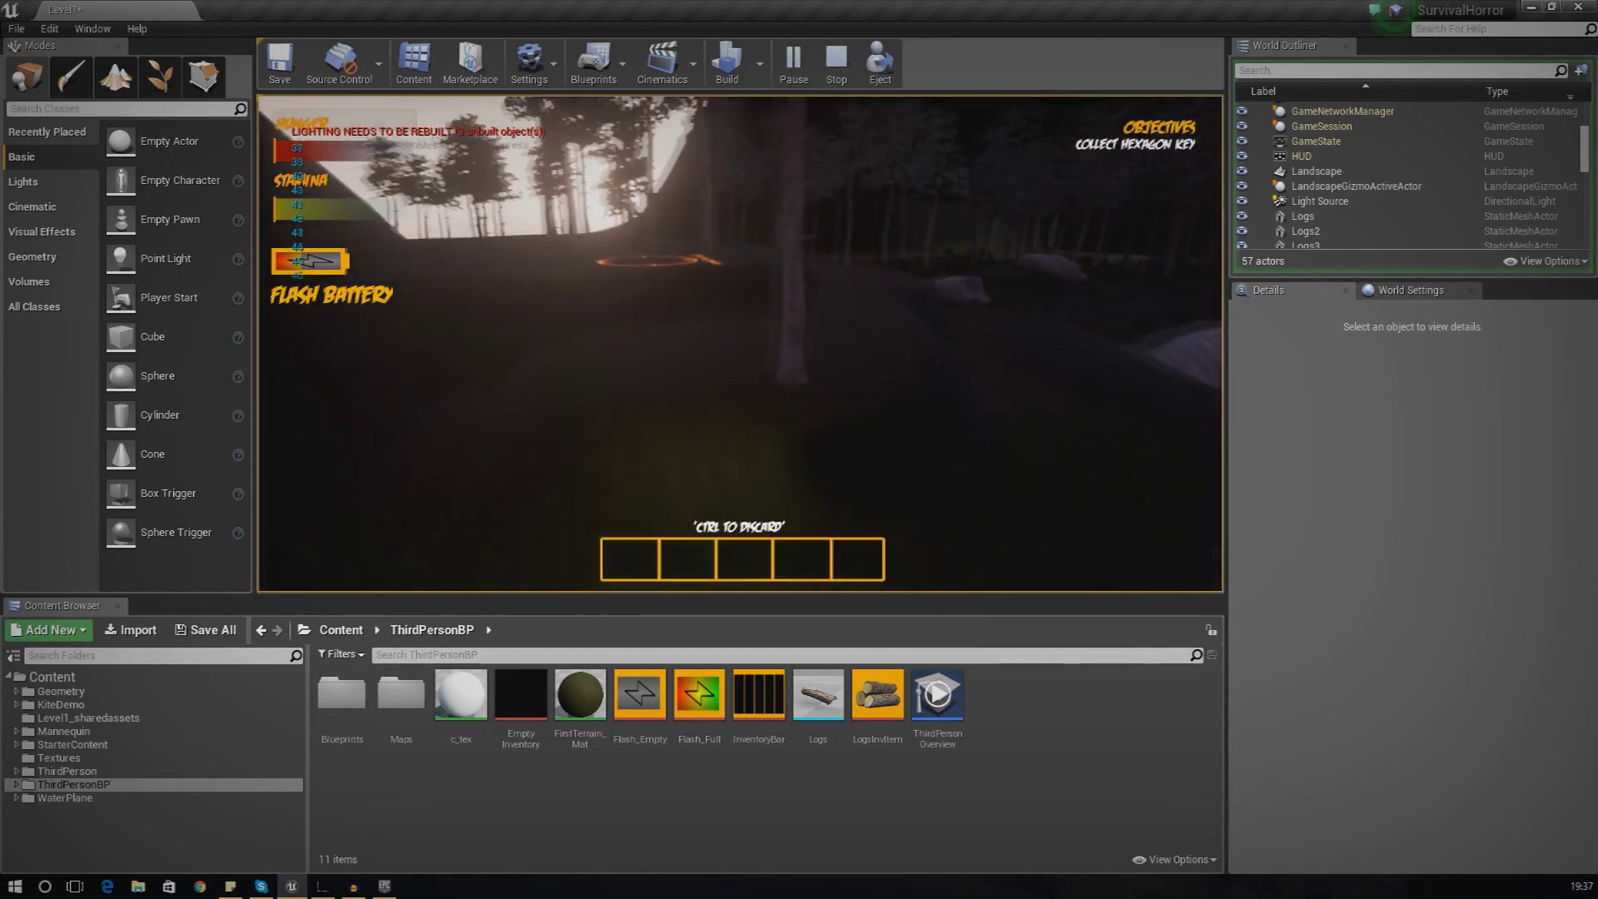
key(shift+w)
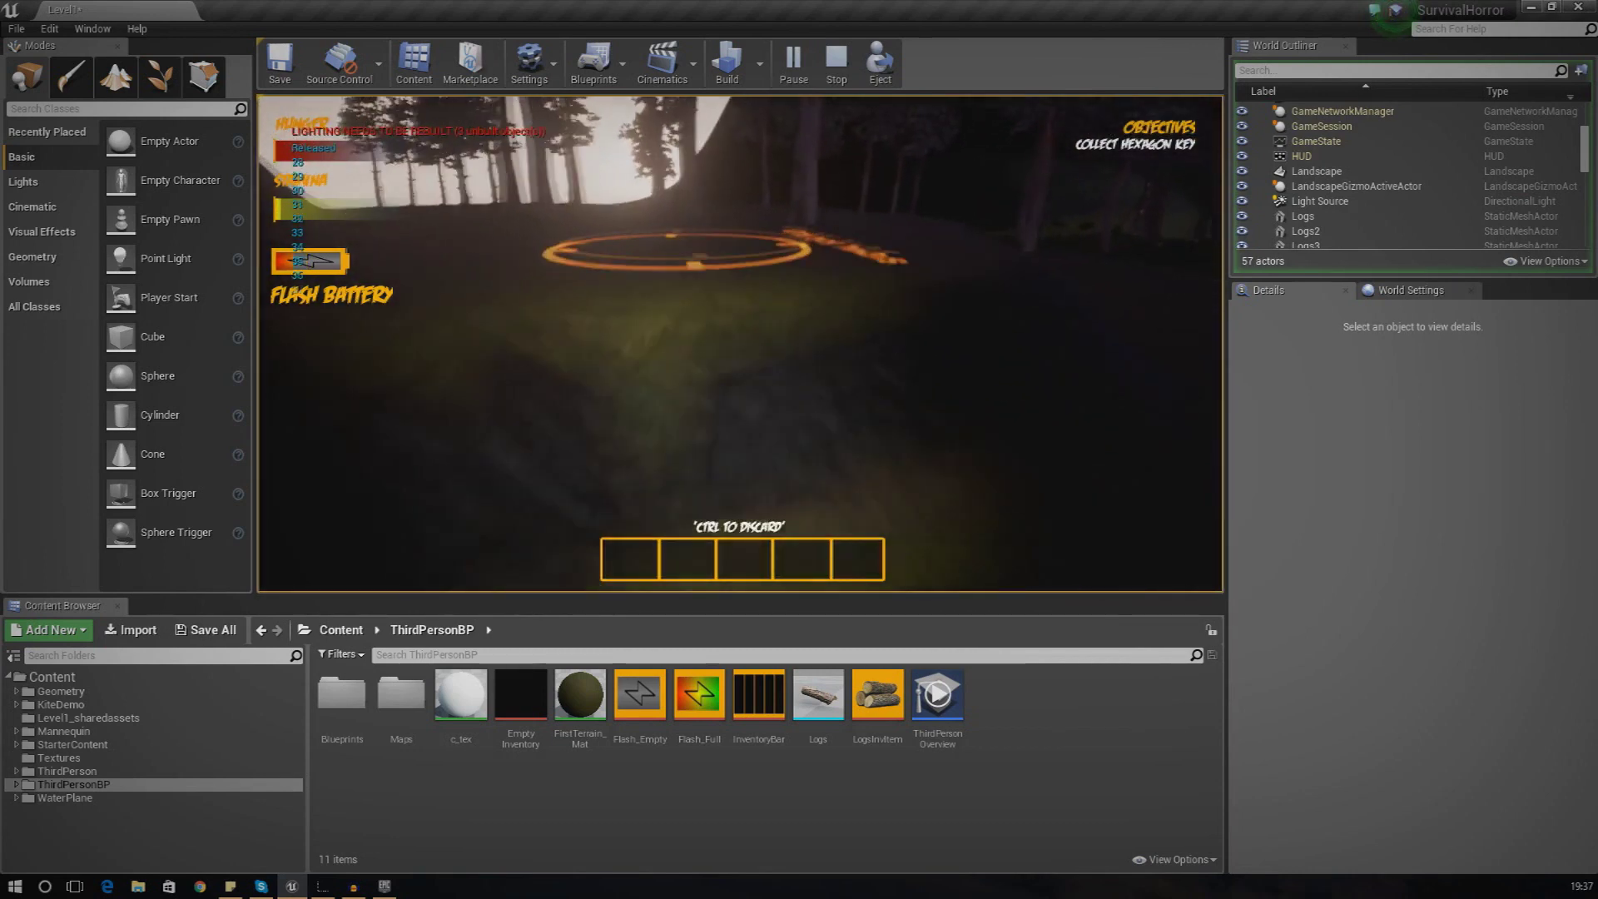
key(w)
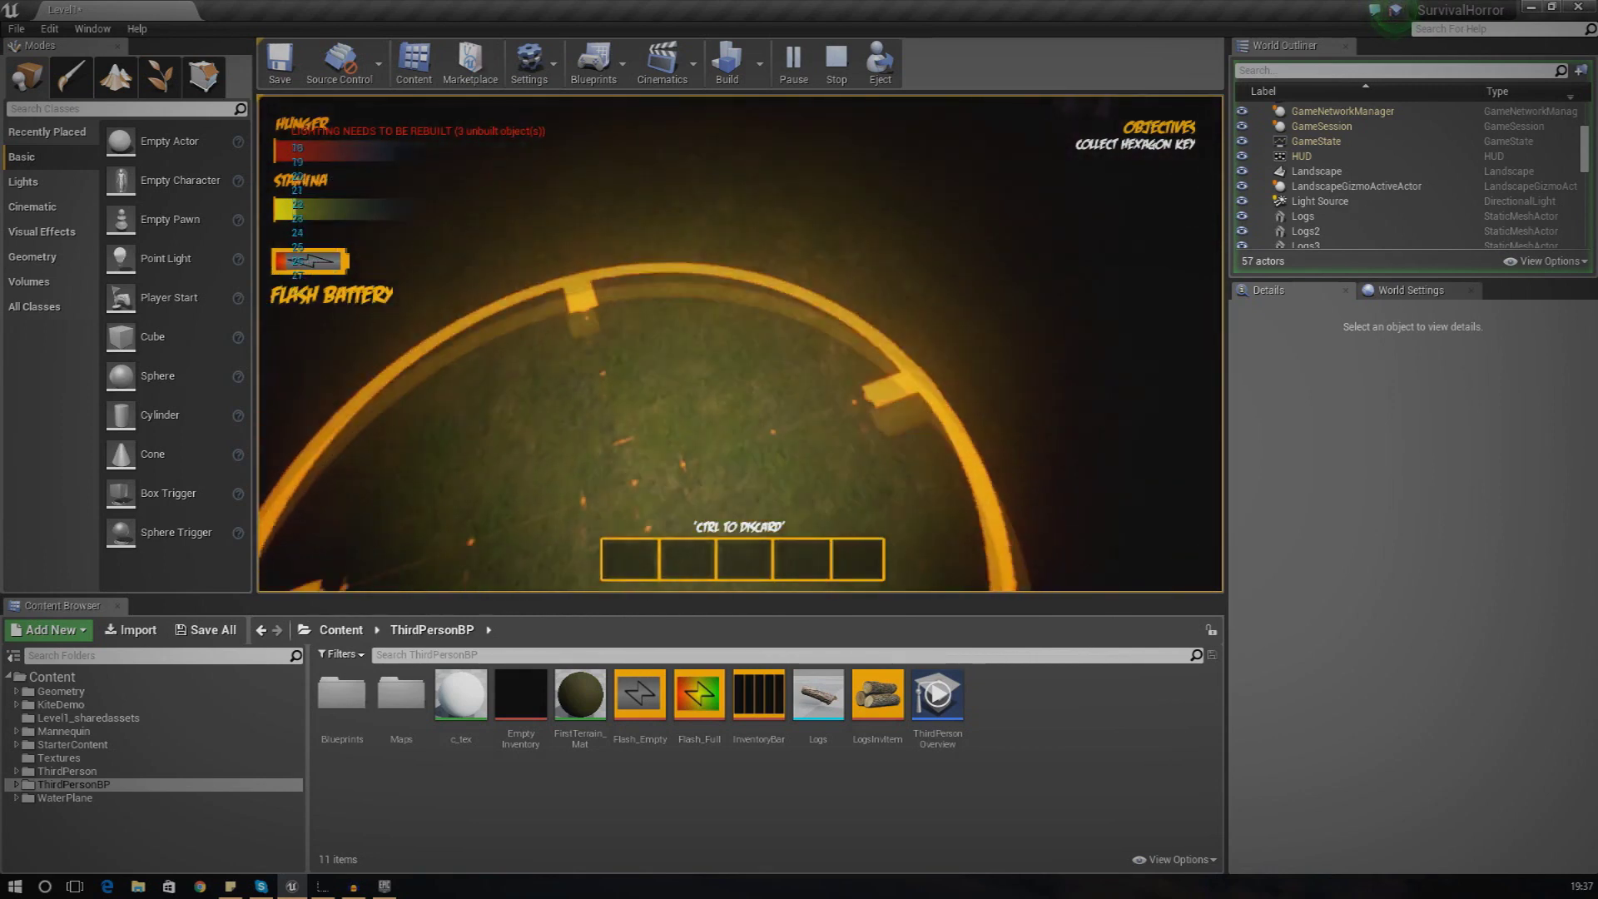
key(s)
key(Escape)
right_drag(563, 424, 532, 400)
key(w)
key(s)
mouse_move(657, 390)
right_down()
mouse_move(686, 393)
mouse_move(656, 390)
right_up()
key(w)
key(s)
alt+drag(656, 390, 656, 390)
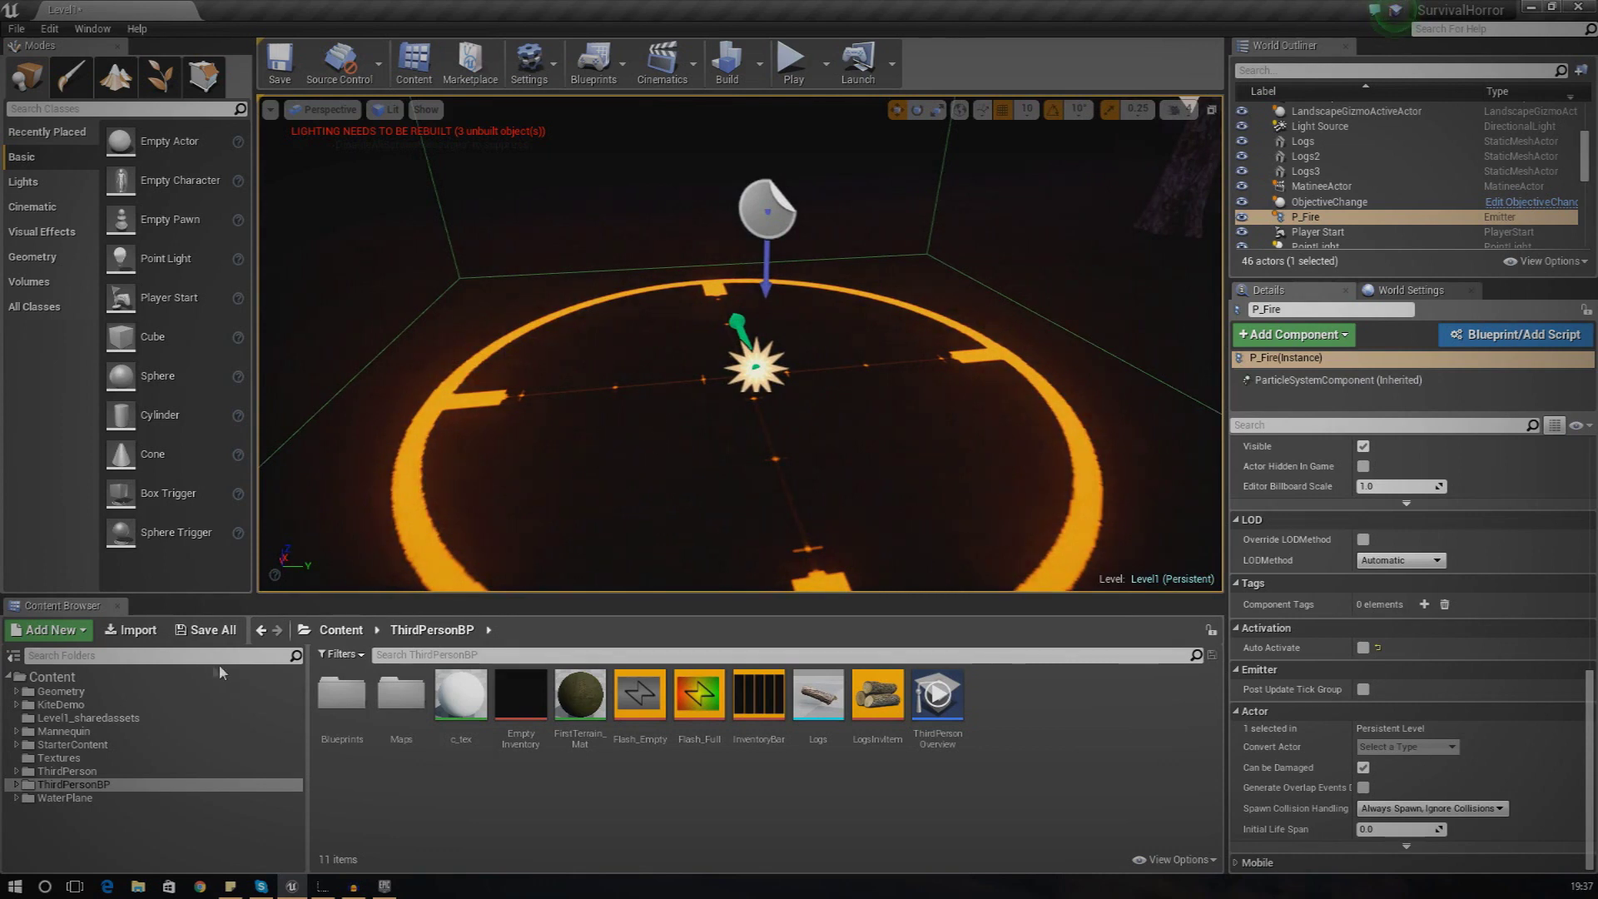
- Place the P_Explosion particle effect from StarterContent's Particles folder in the signal circle beside P_Fire
click(150, 737)
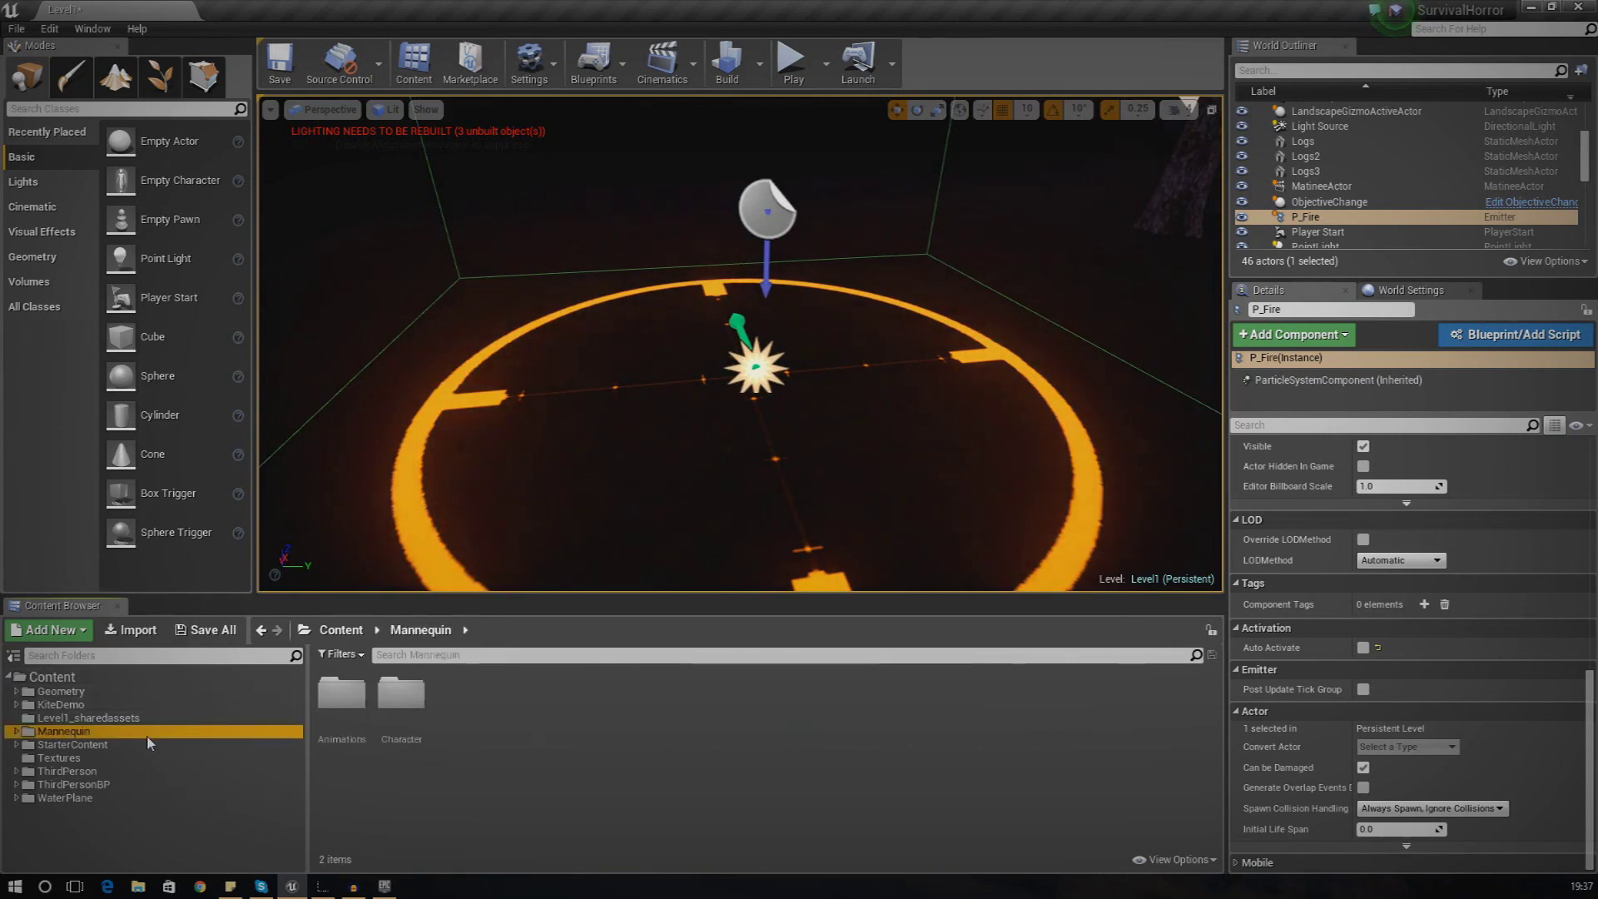
click(149, 744)
double_click(701, 703)
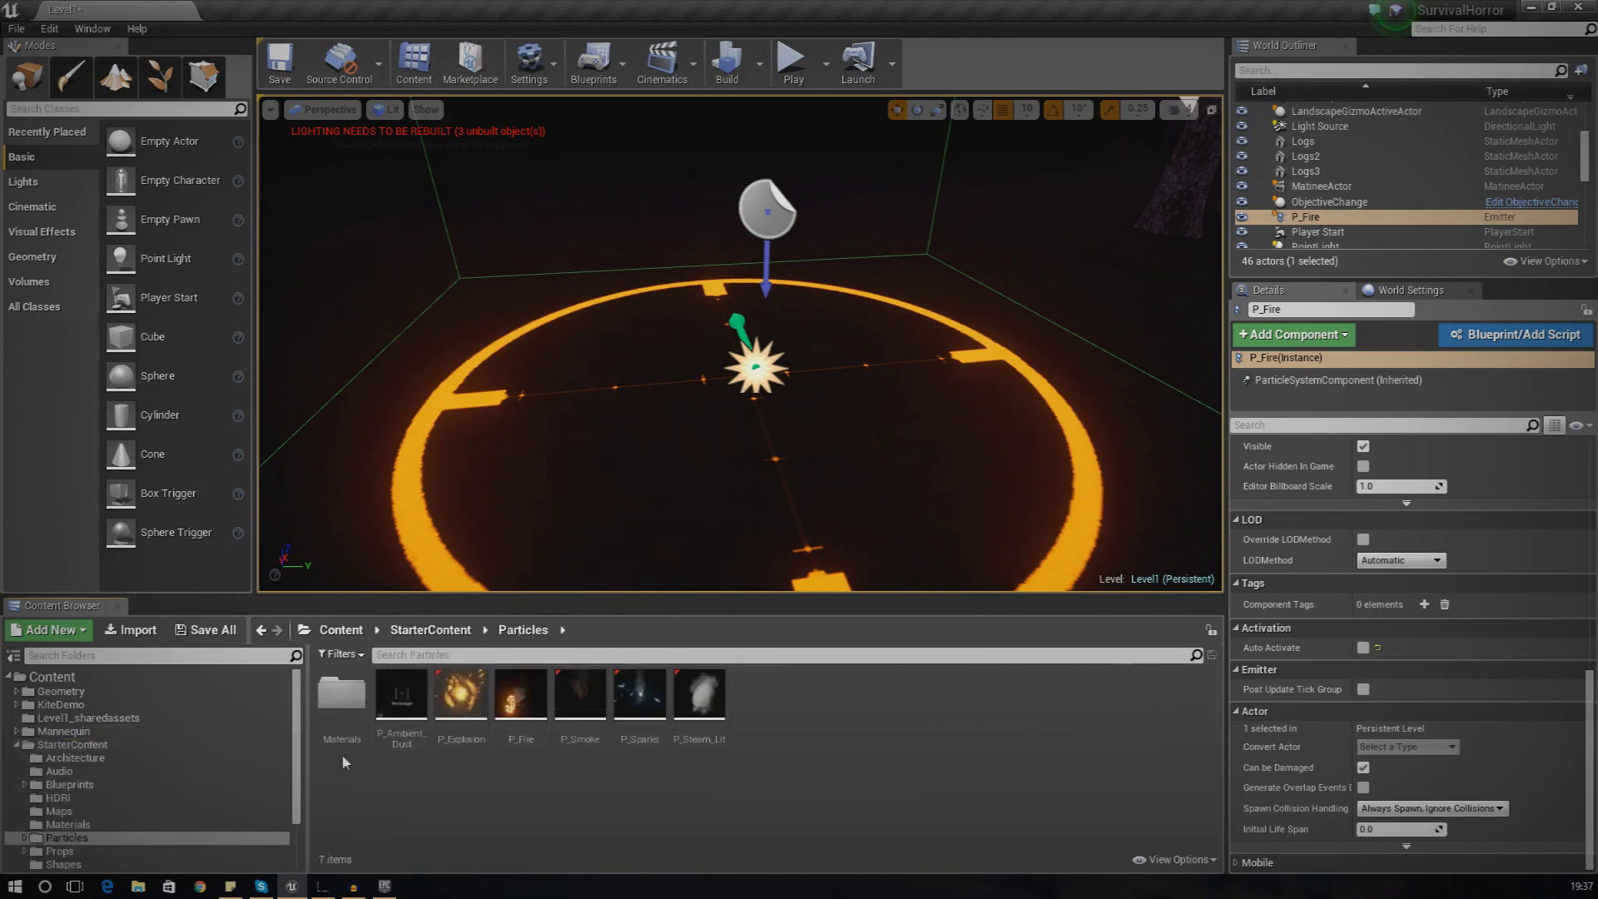
drag(447, 718, 911, 332)
drag(736, 422, 749, 293)
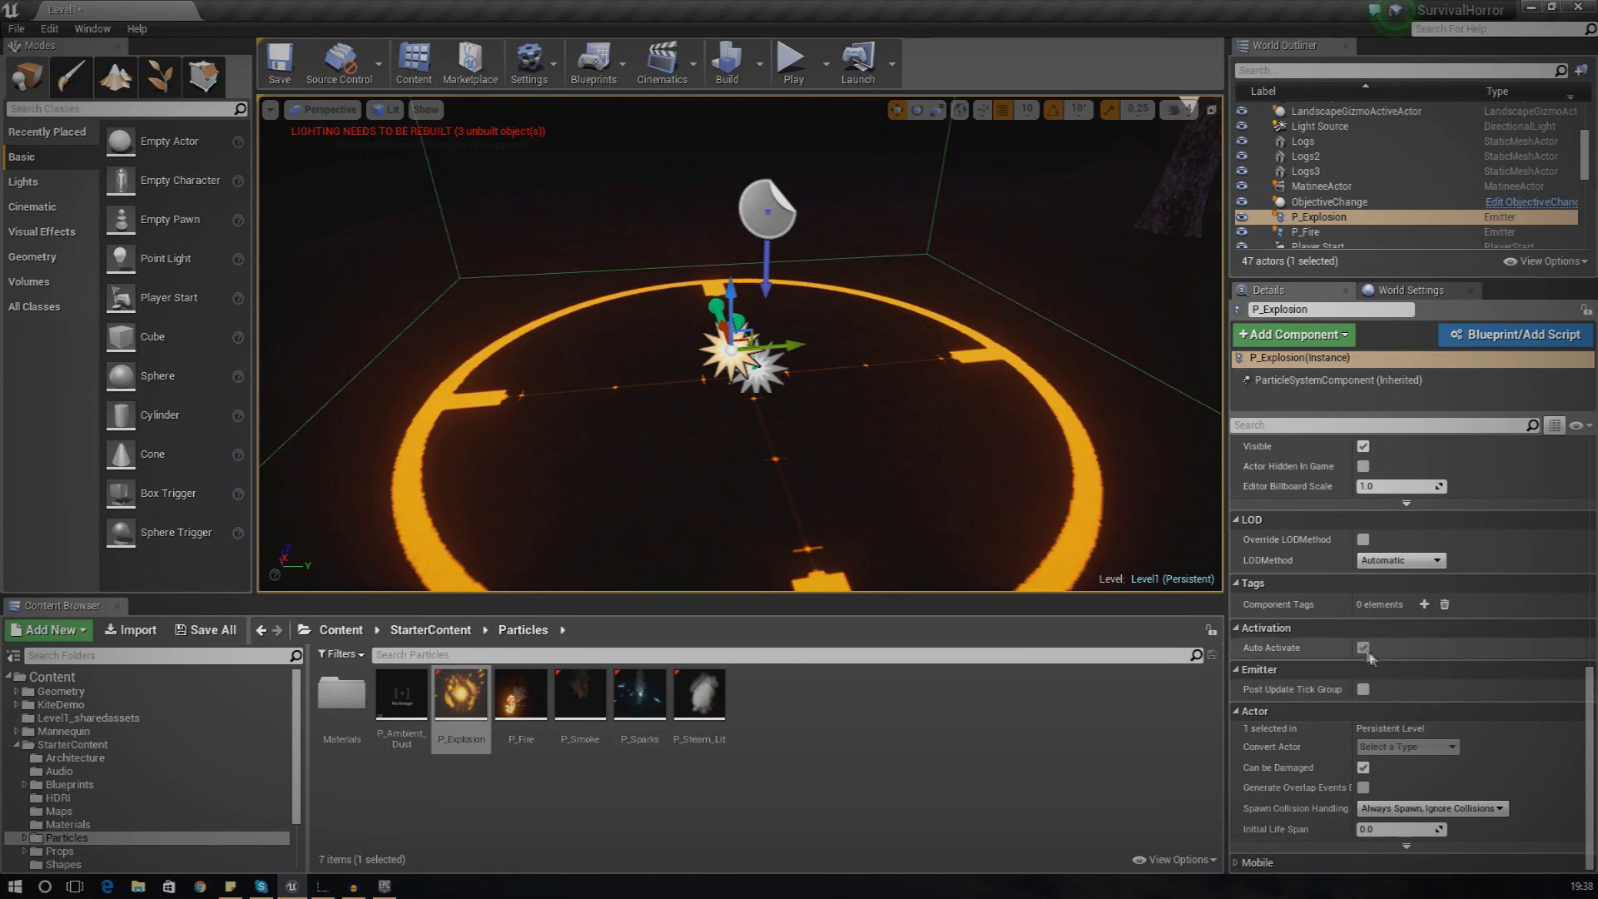
- Select the MatineeActor in the level and open its animation in Matinee
mouse_move(741, 349)
right_down()
mouse_move(816, 354)
mouse_move(724, 354)
right_up()
scroll(1323, 208, up, 2)
click(1336, 215)
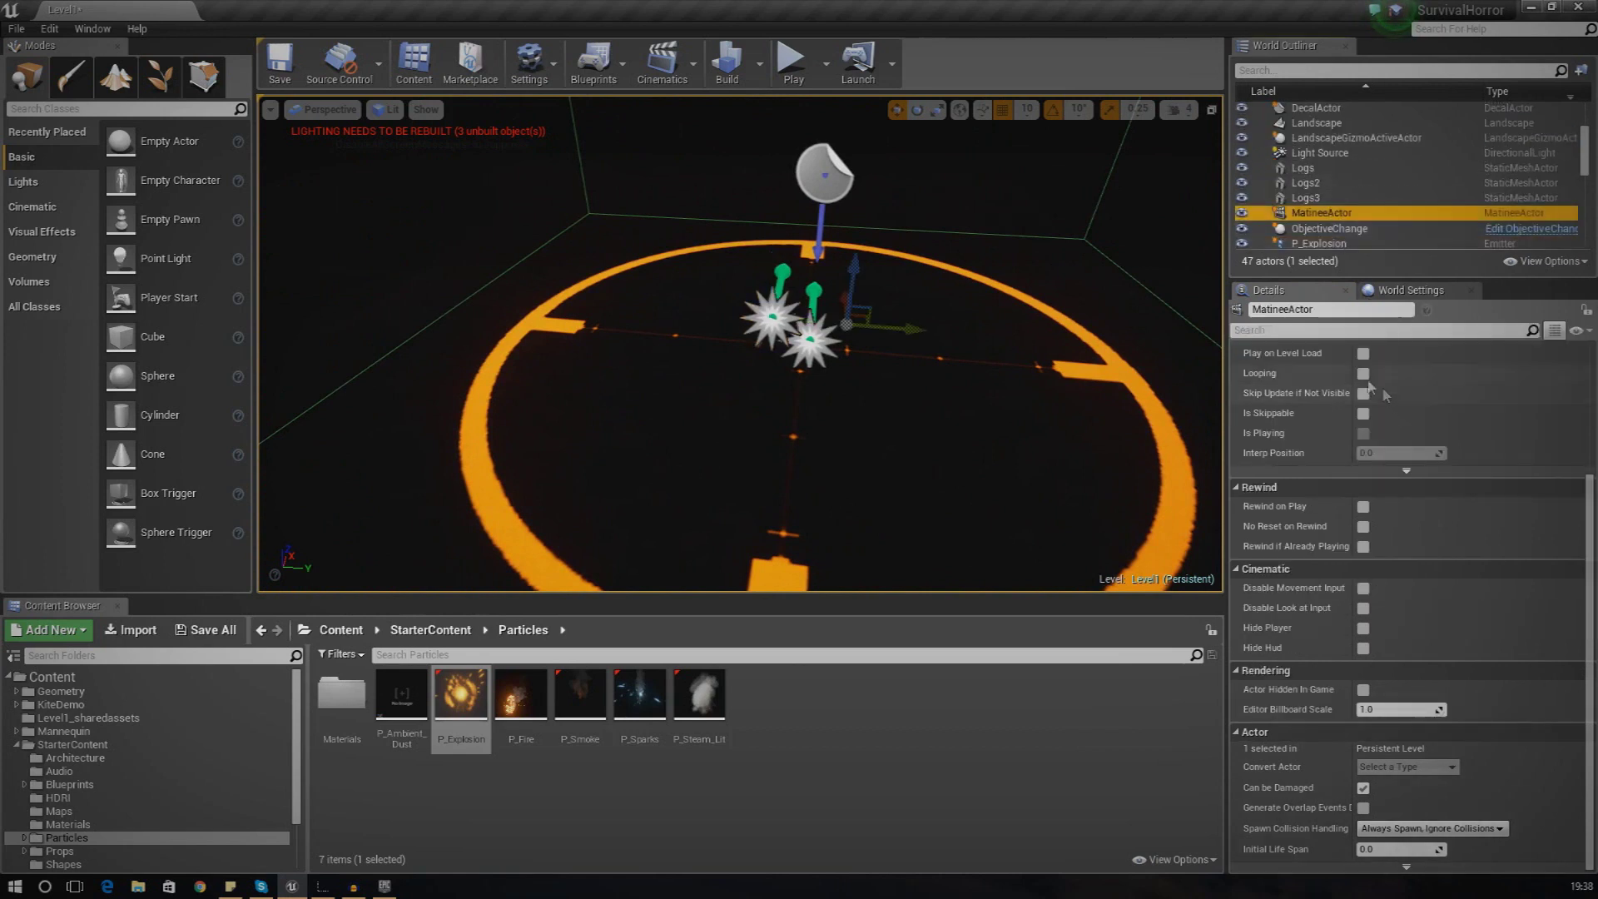
scroll(1369, 388, up, 5)
click(1378, 457)
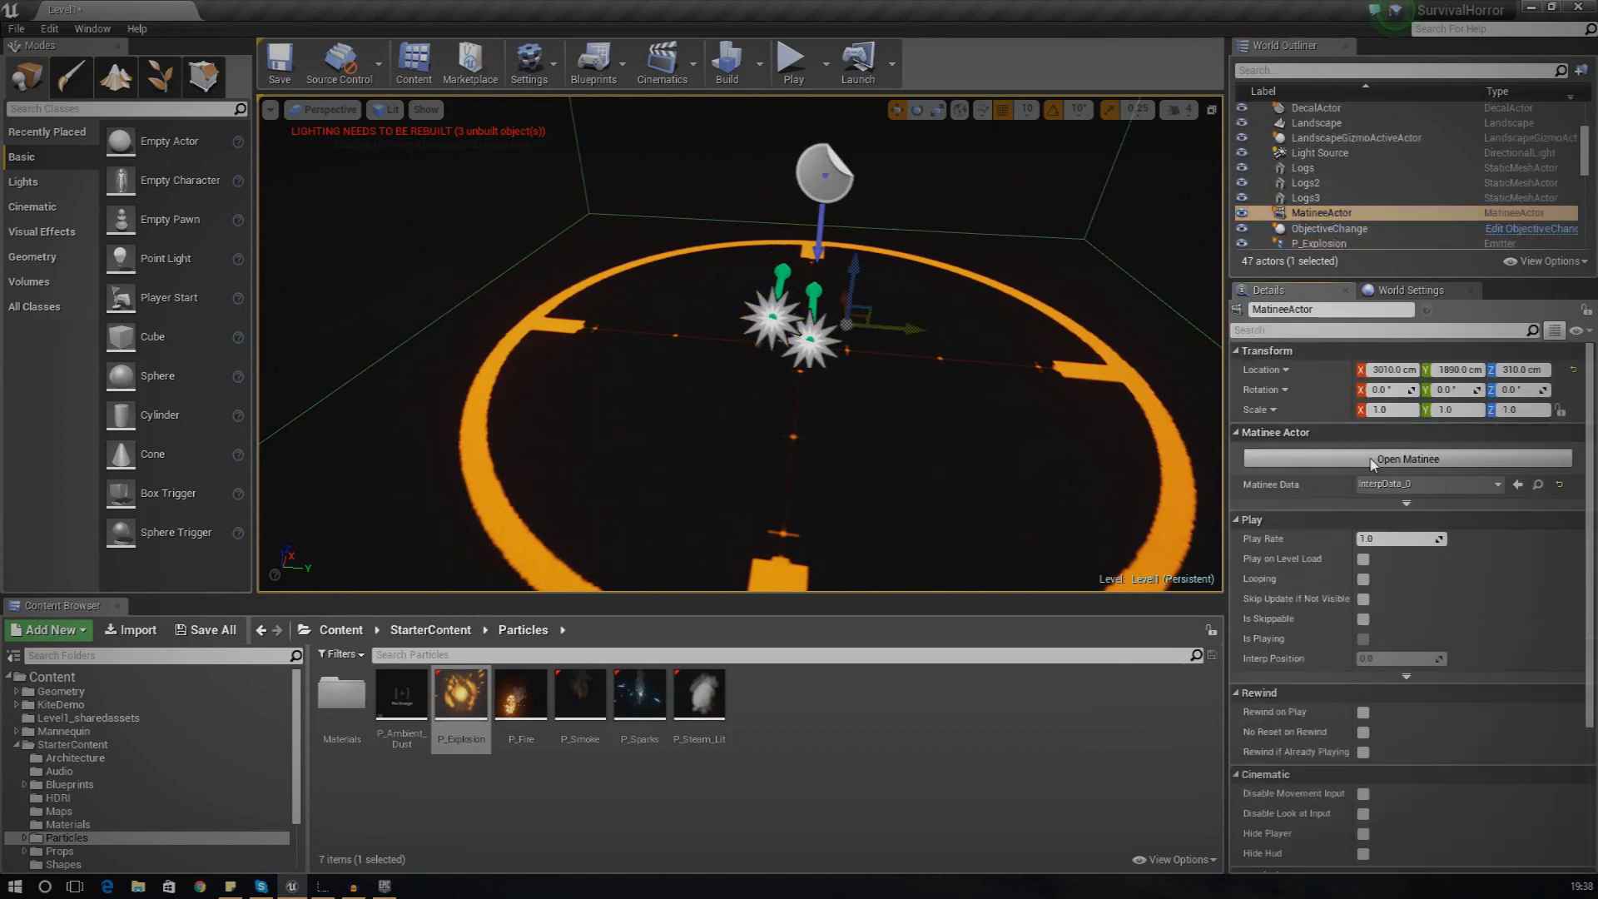
click(891, 481)
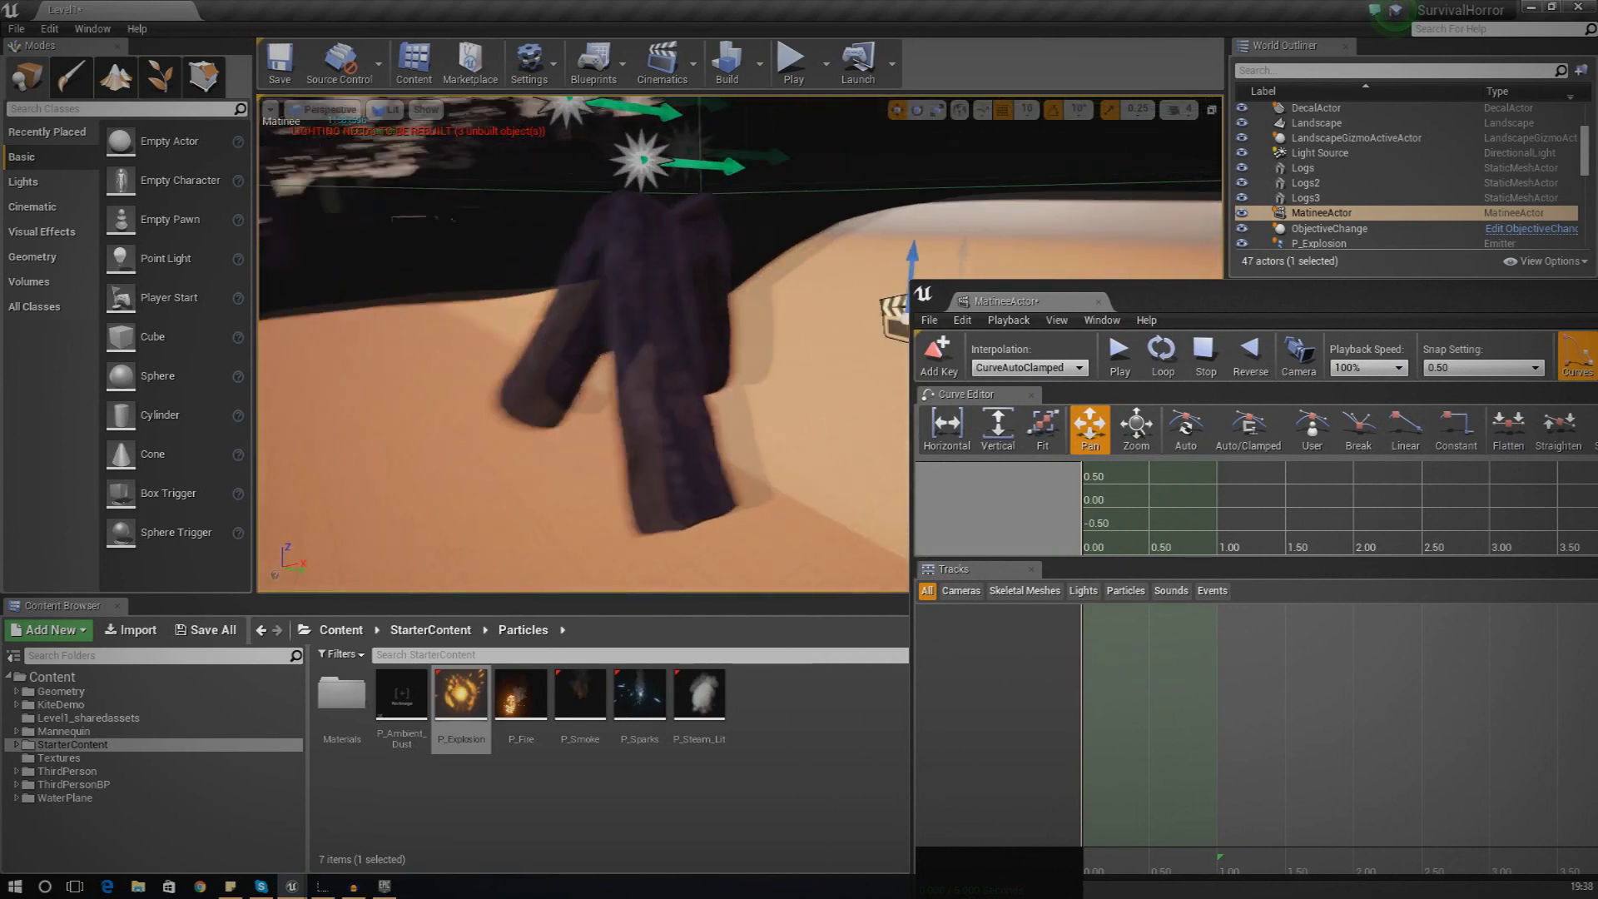
- Select the first underground log mesh and add a new empty Matinee group named Firewood1 for it
click(650, 435)
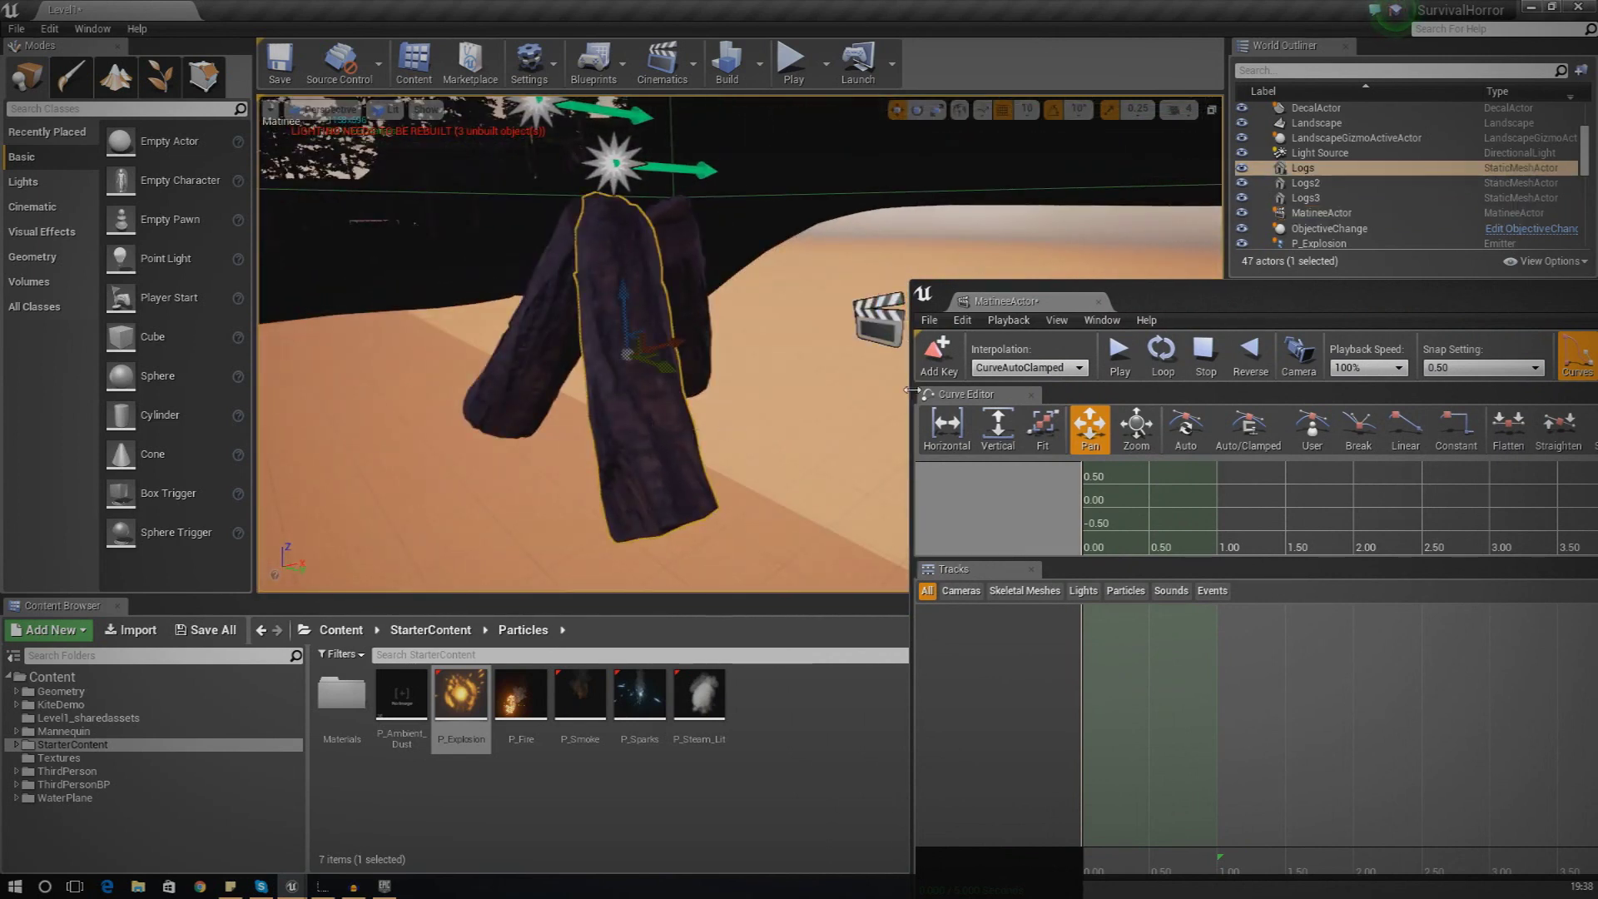
drag(1175, 301, 1086, 182)
drag(1072, 150, 1070, 132)
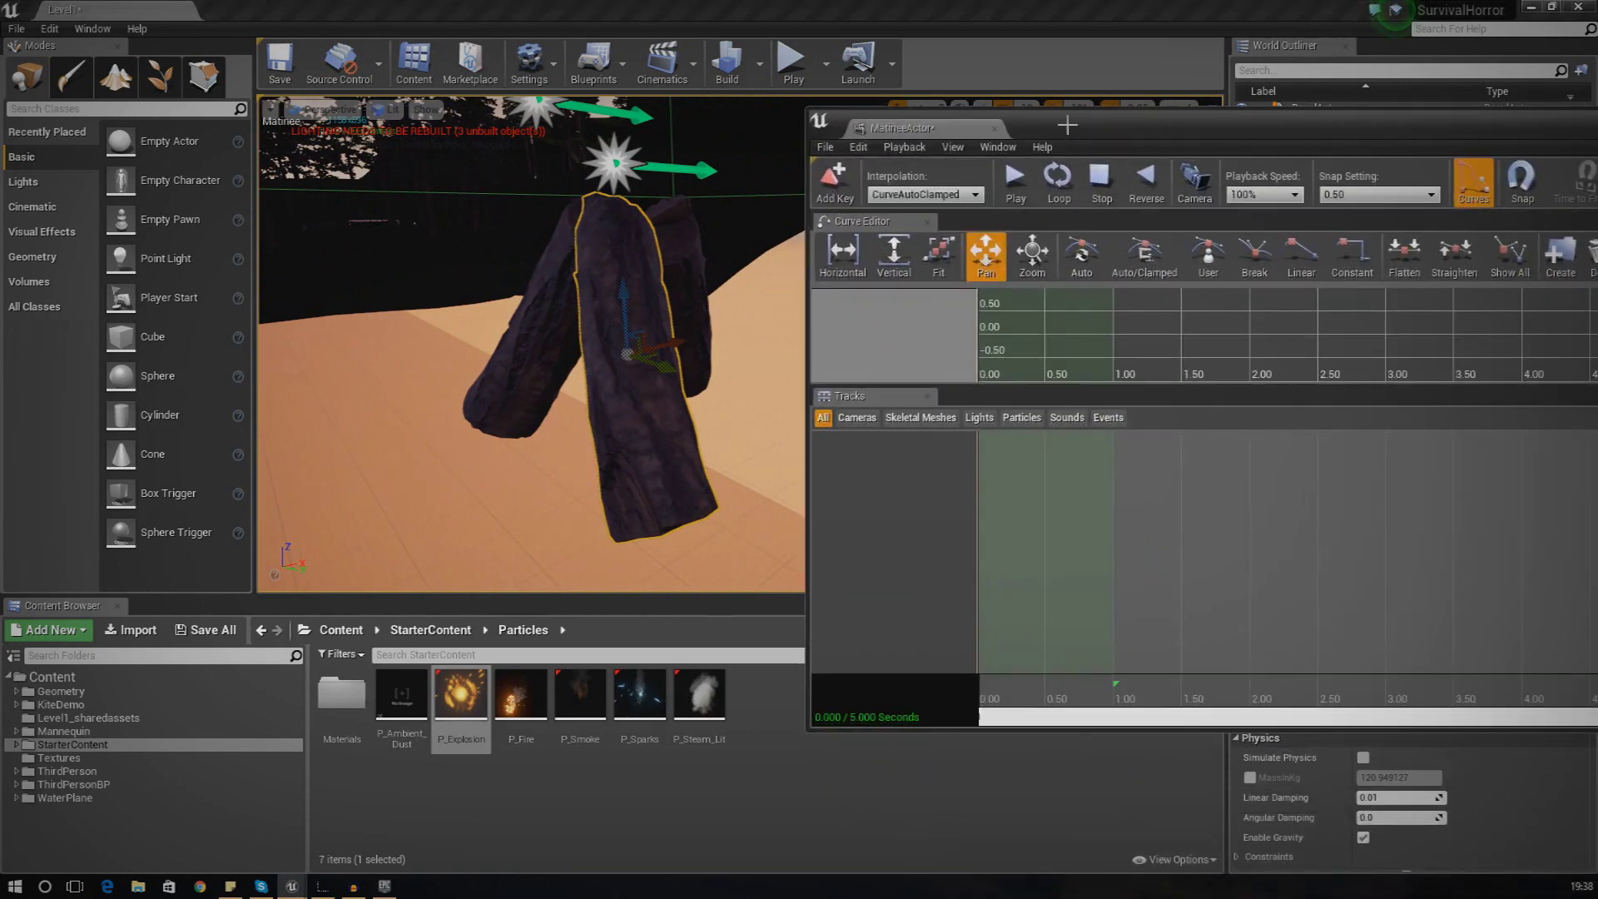
right_click(867, 447)
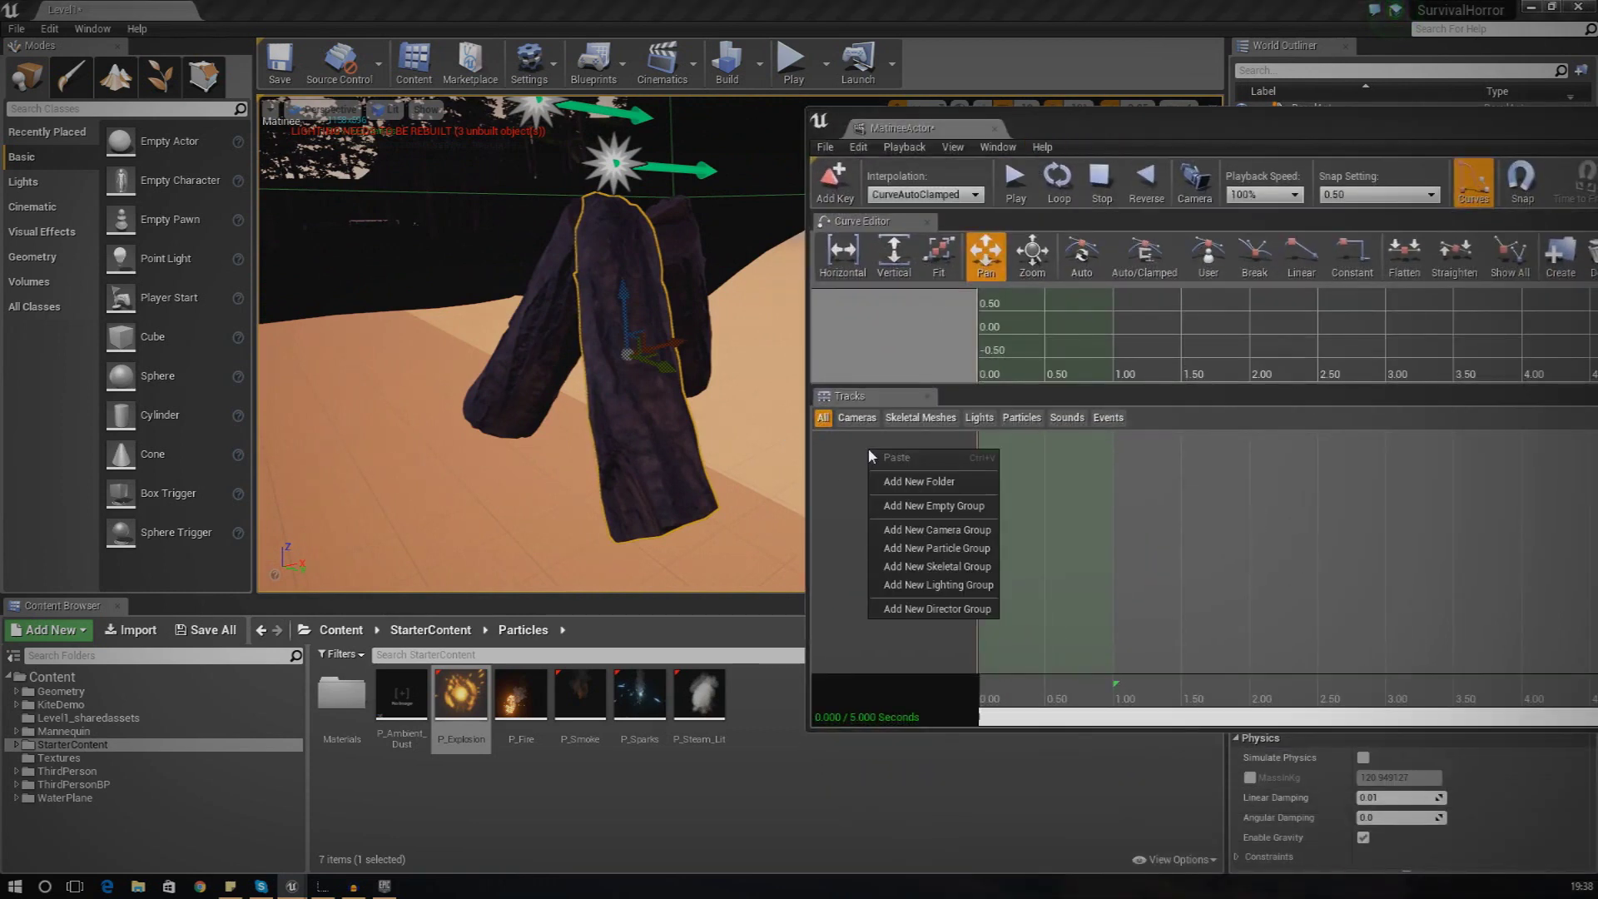
click(934, 507)
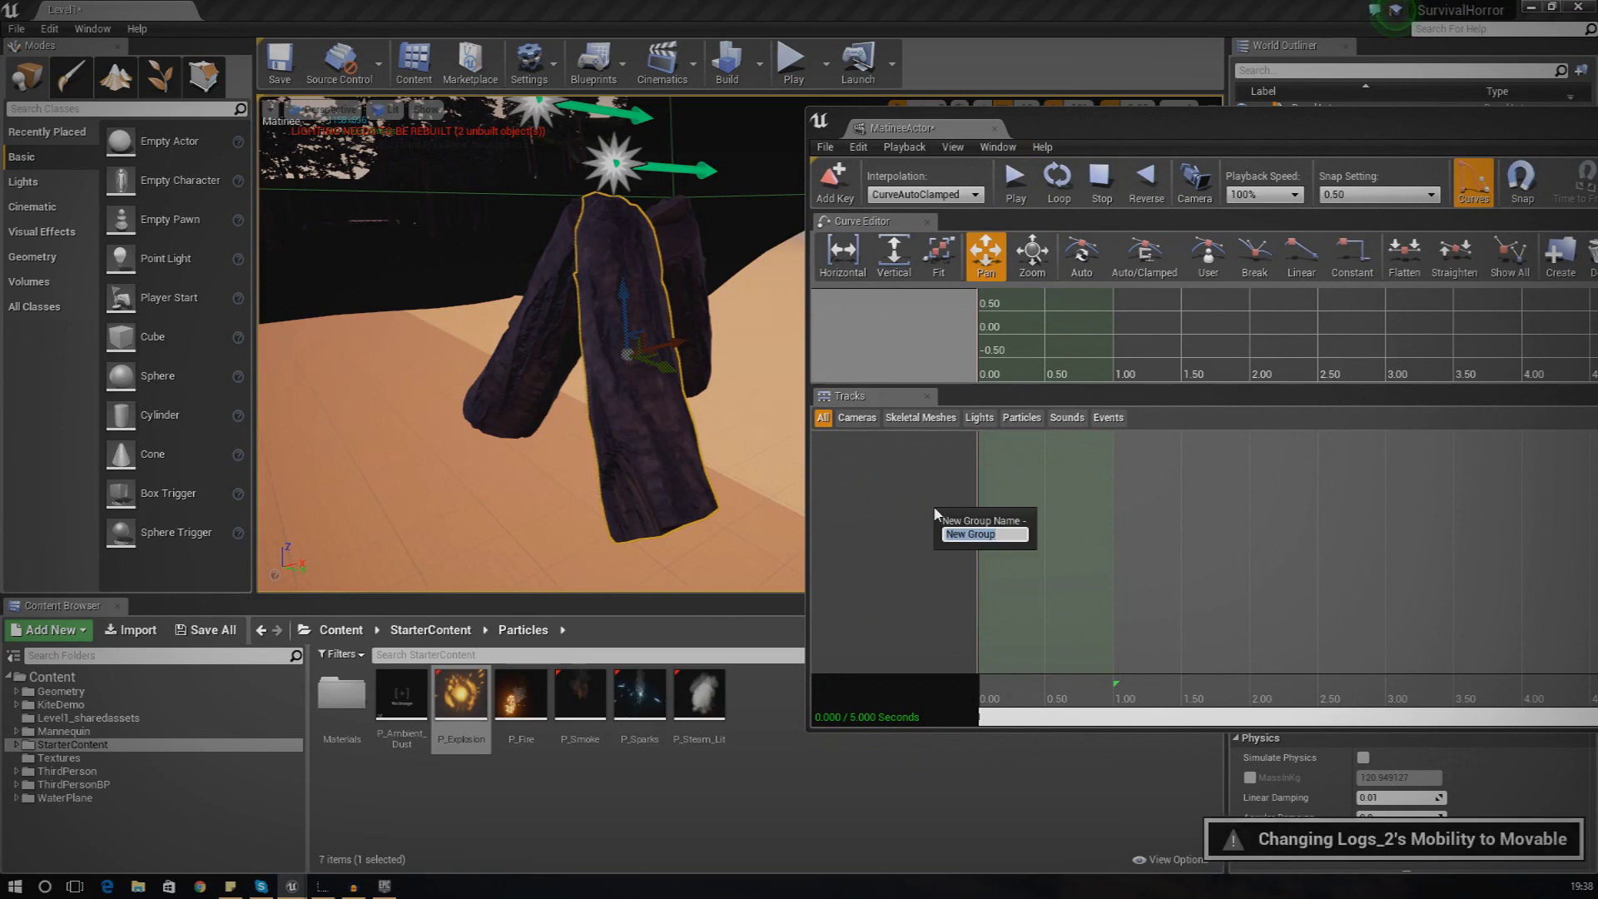
text(Firewood1)
key(Return)
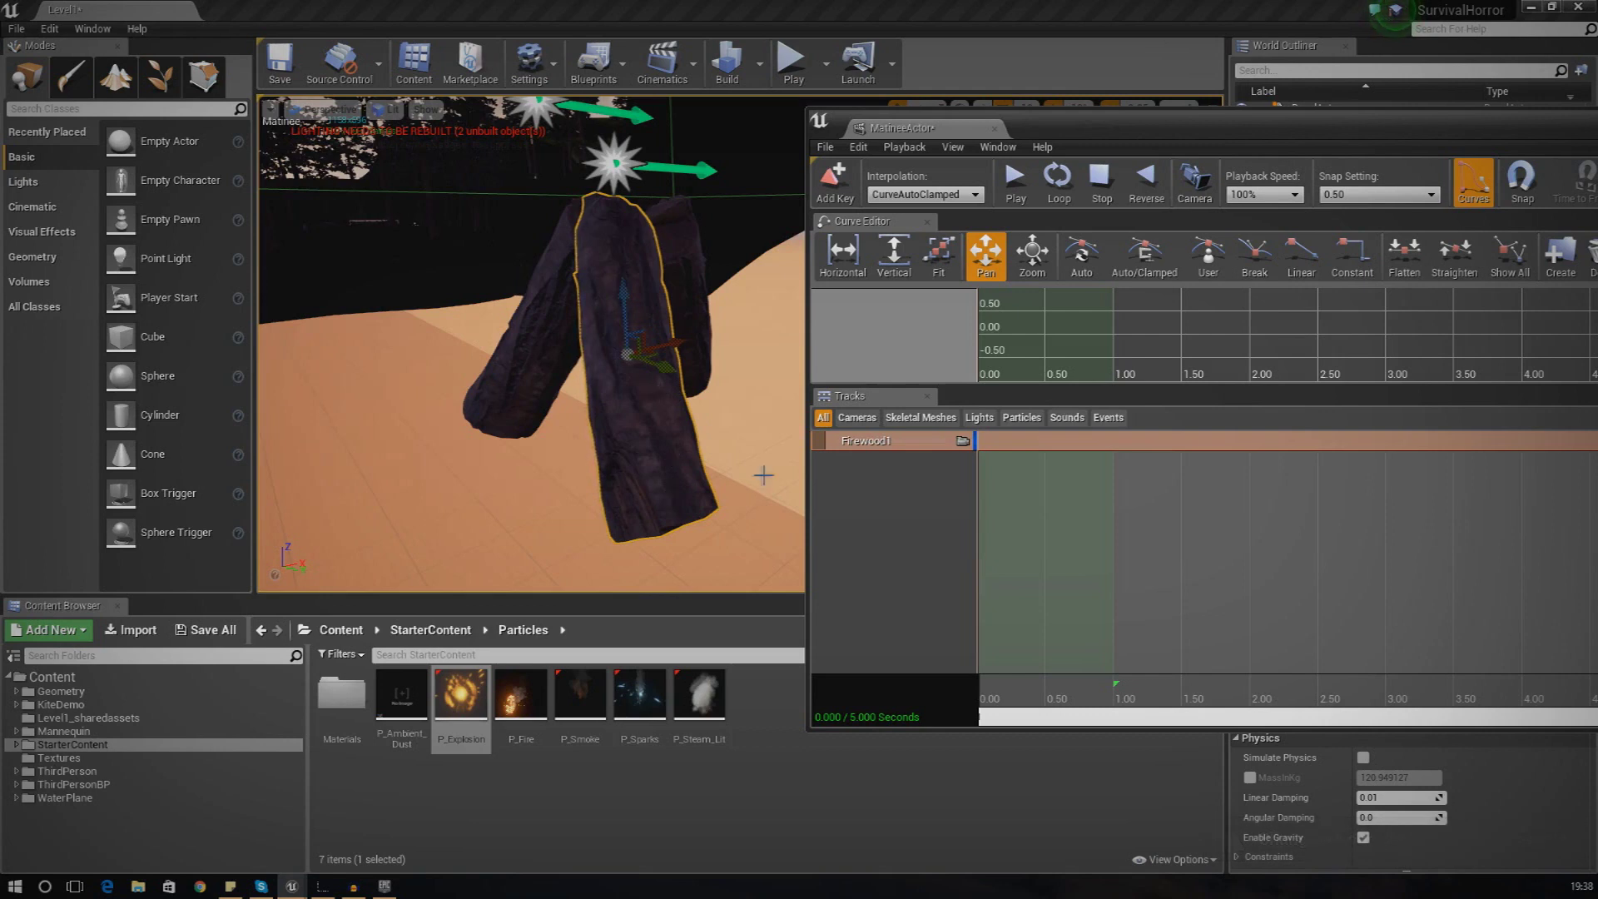
- Add a movement track to Firewood1 and duplicate its starting key to about 0.49 s and 1.00 s
right_click(872, 447)
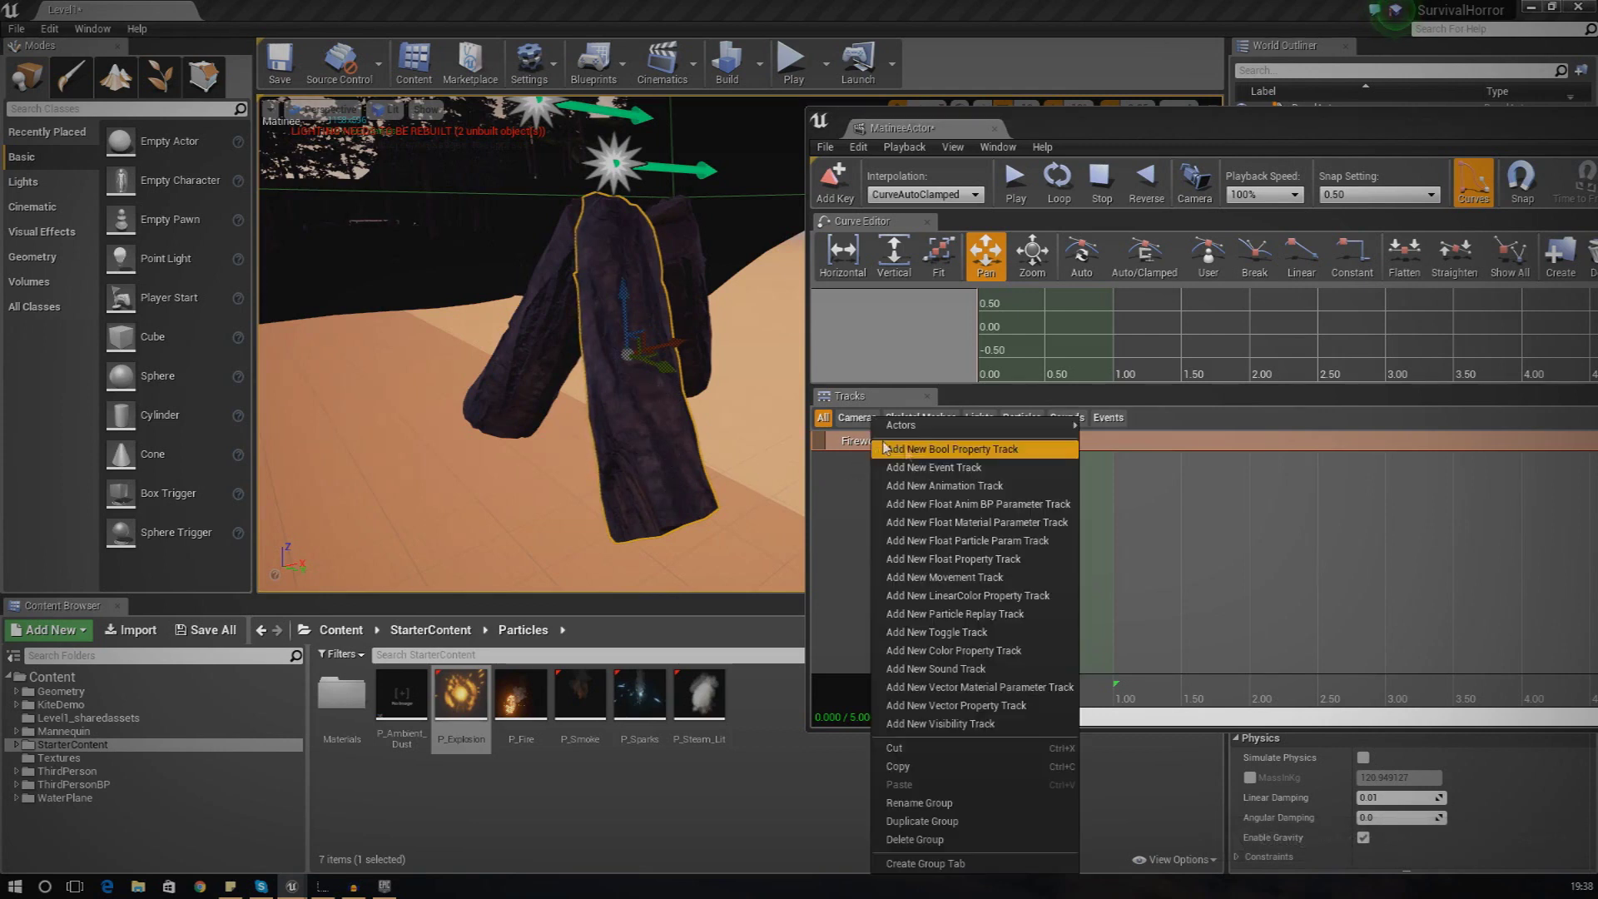
click(942, 578)
click(972, 465)
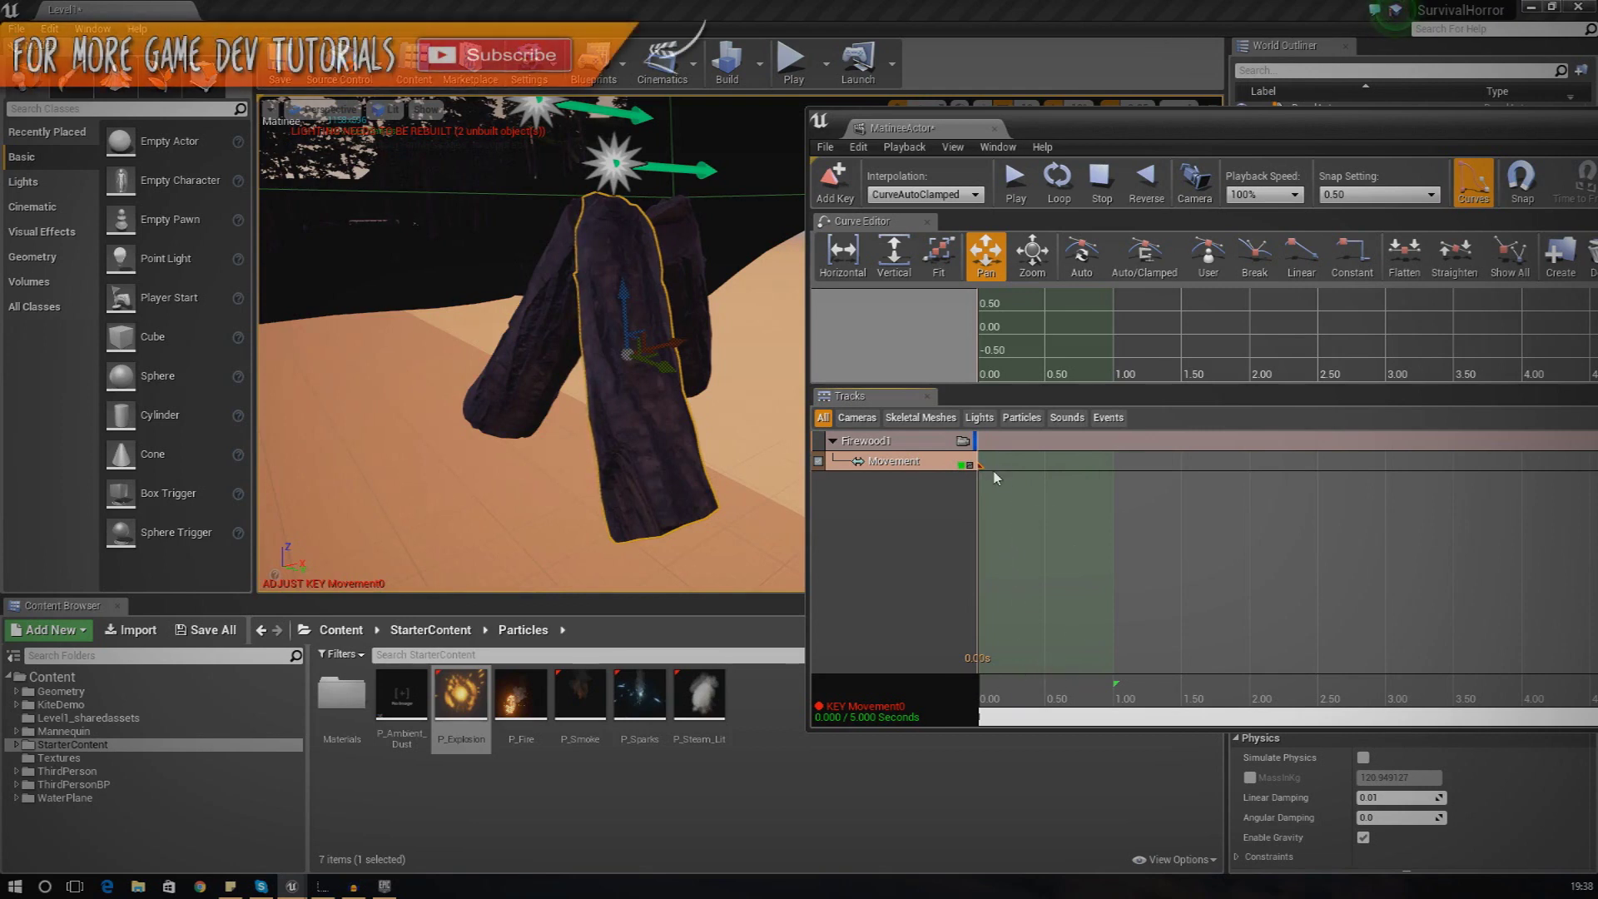
ctrl+drag(982, 464, 1072, 464)
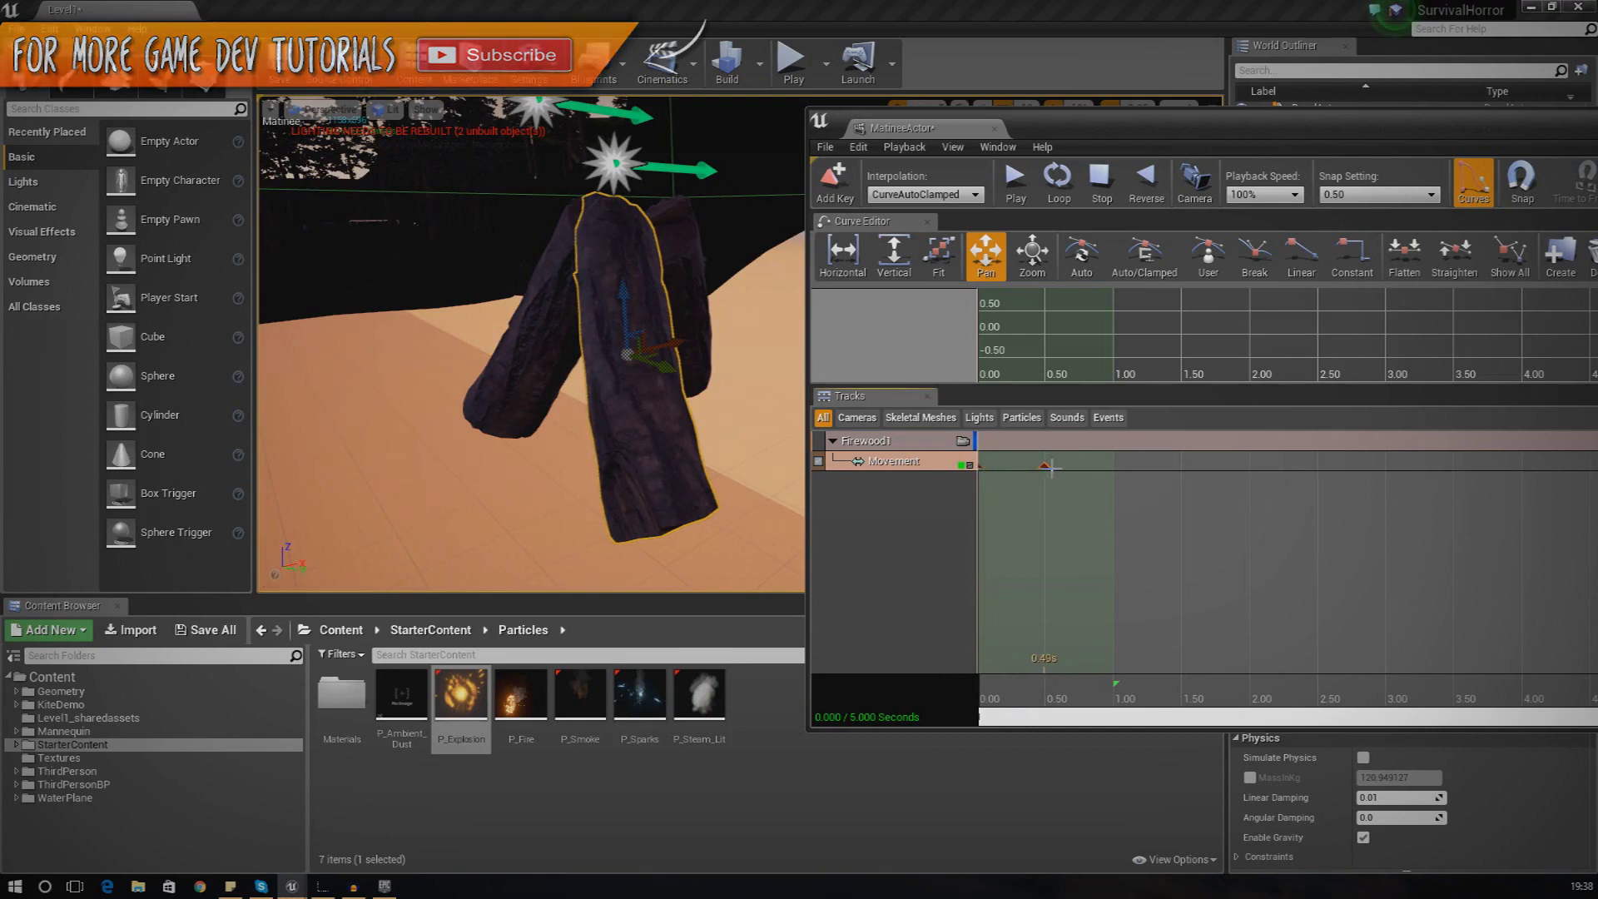
click(1046, 465)
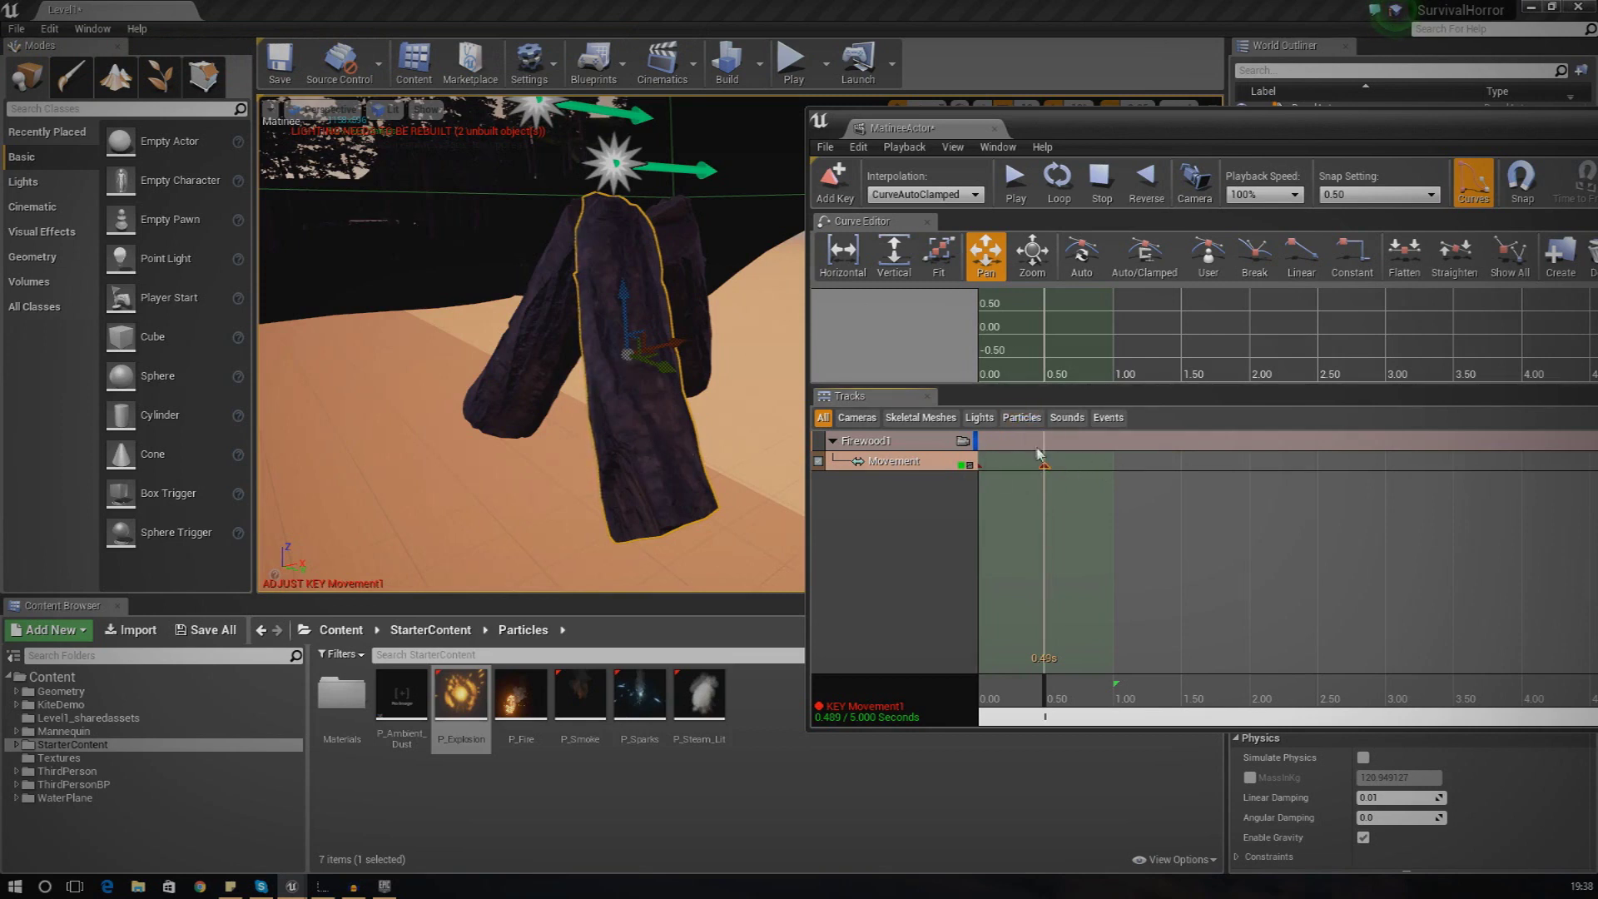
ctrl+drag(1044, 465, 1103, 466)
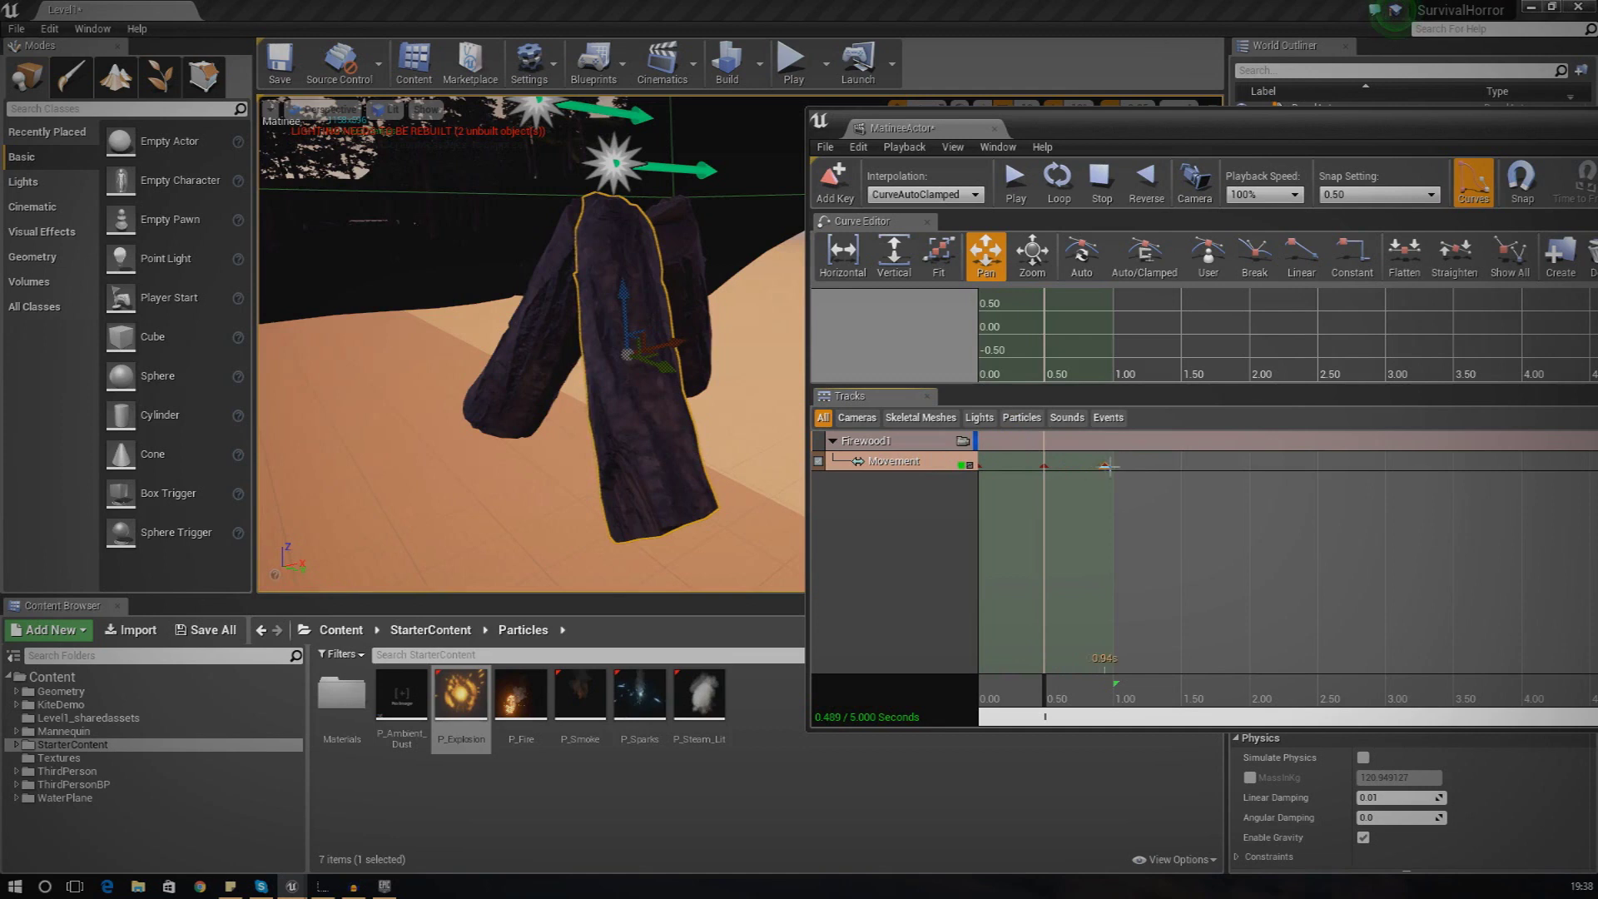
click(1115, 466)
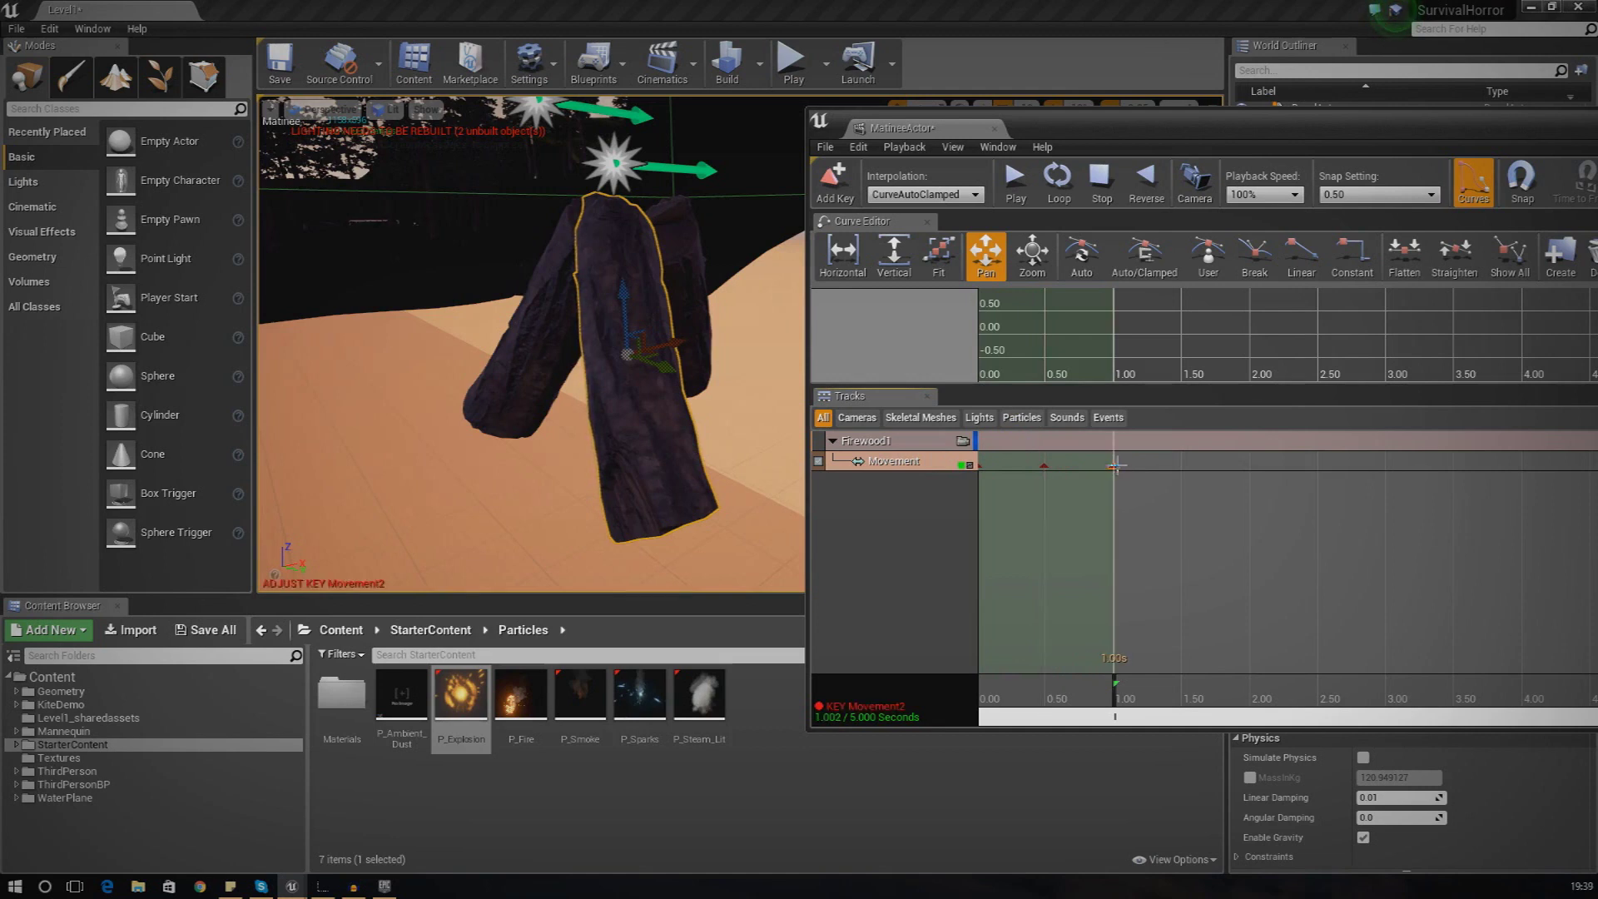
- At Firewood1's 1.00 s movement key, raise the log straight up above the ground in the signal circle
right_drag(724, 479, 692, 465)
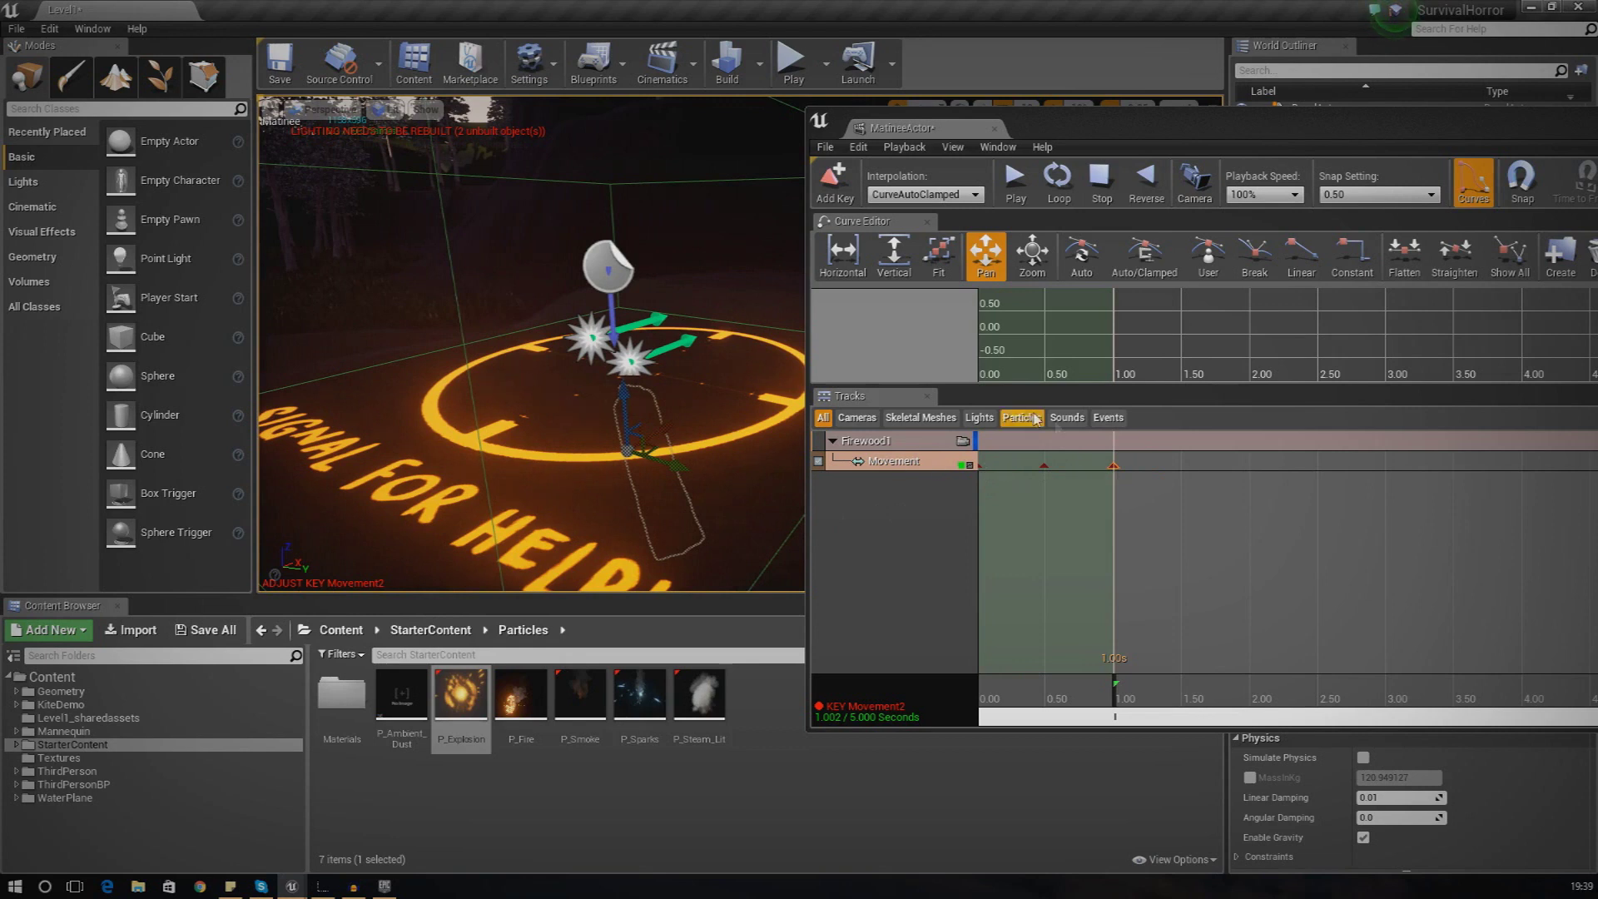
click(1113, 465)
drag(626, 416, 594, 258)
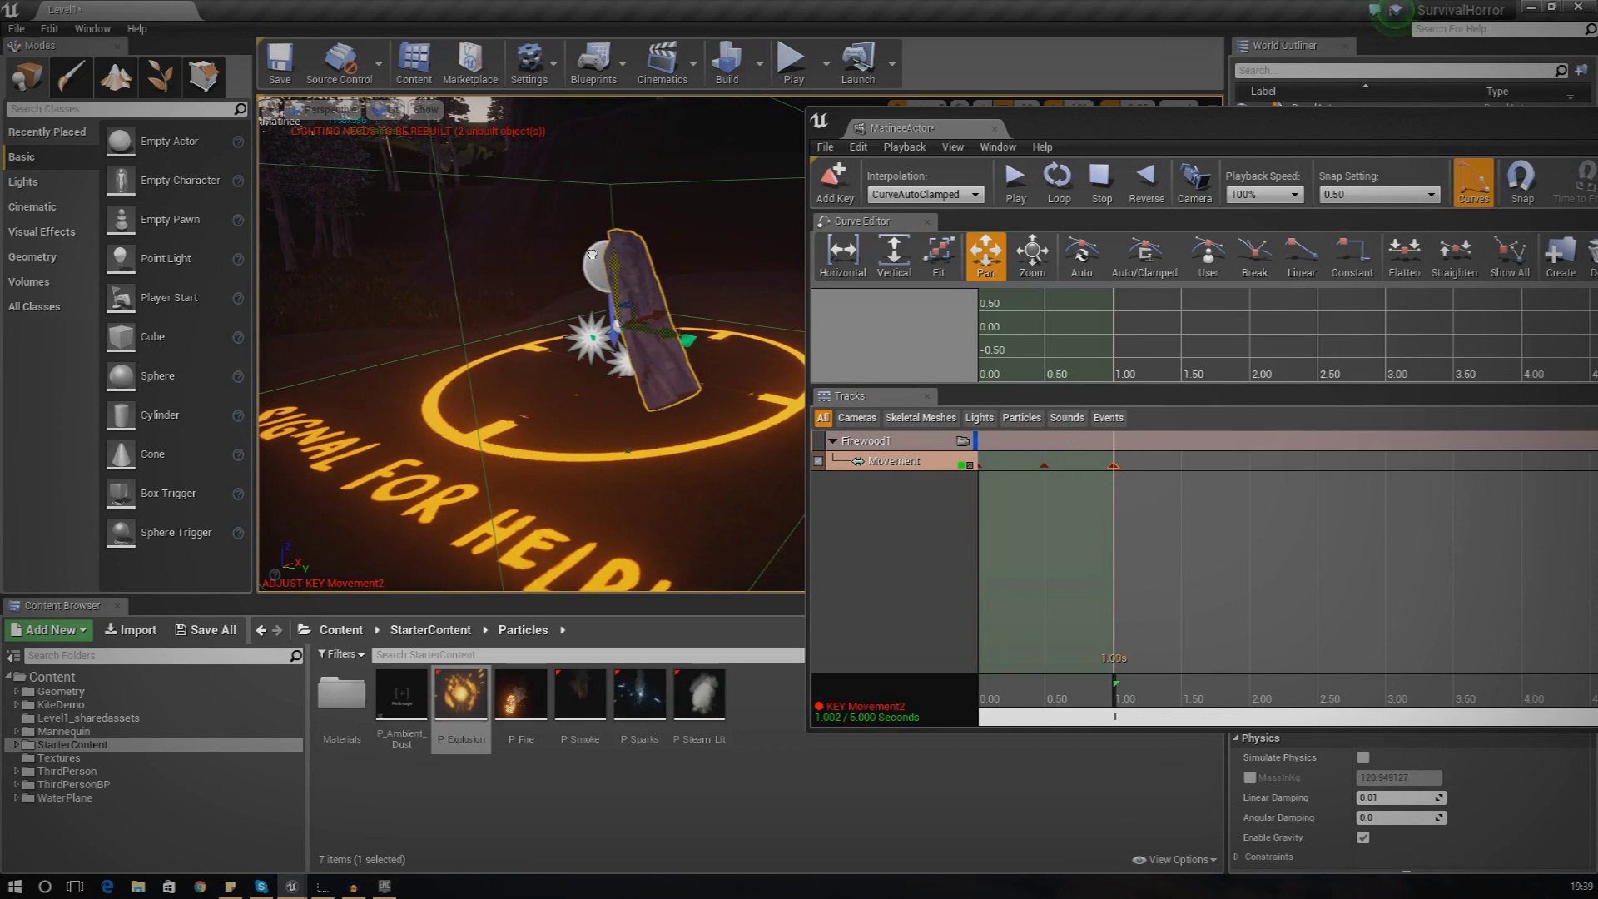
- Play the Matinee sequence to check how the first log rises, and reset it to the start
click(1102, 190)
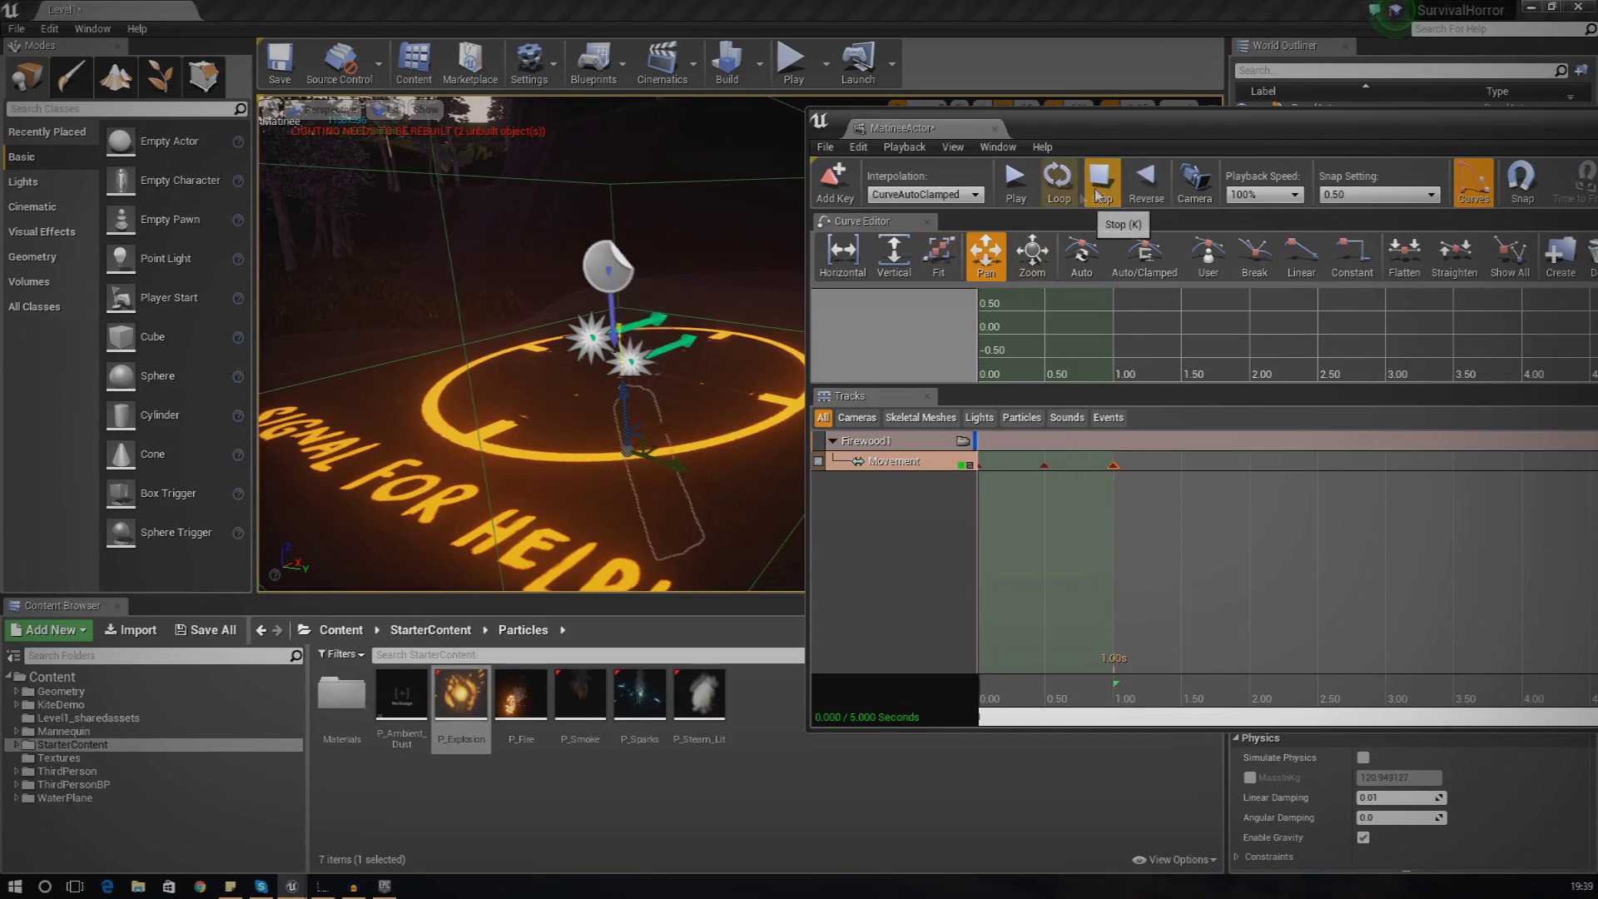
click(1021, 199)
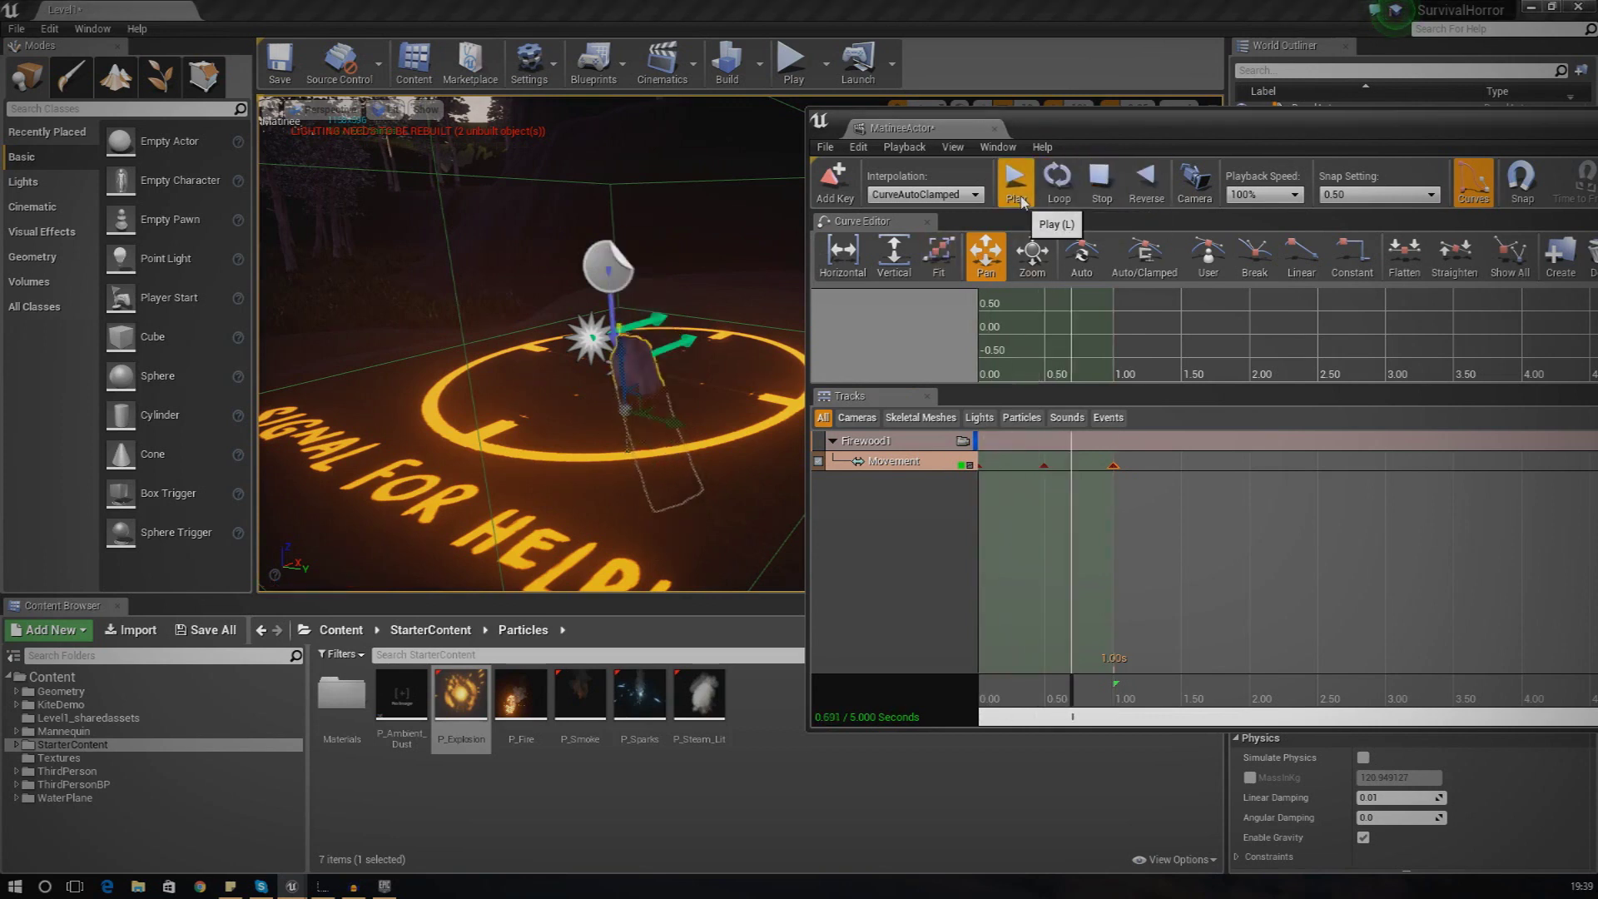
click(1103, 193)
click(1032, 204)
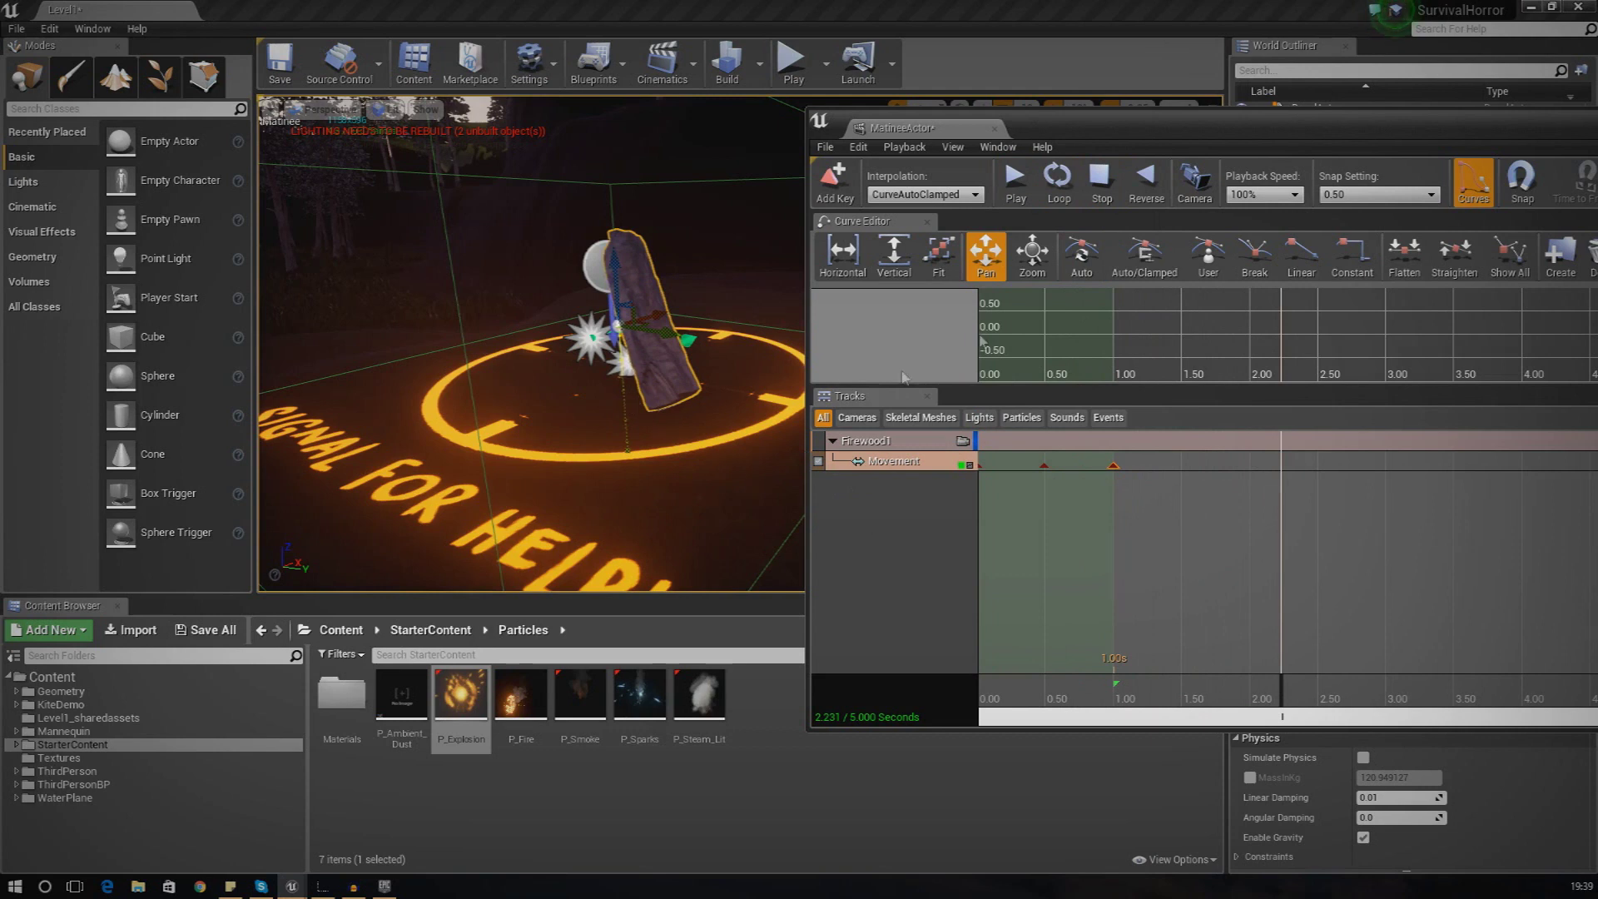
click(1098, 200)
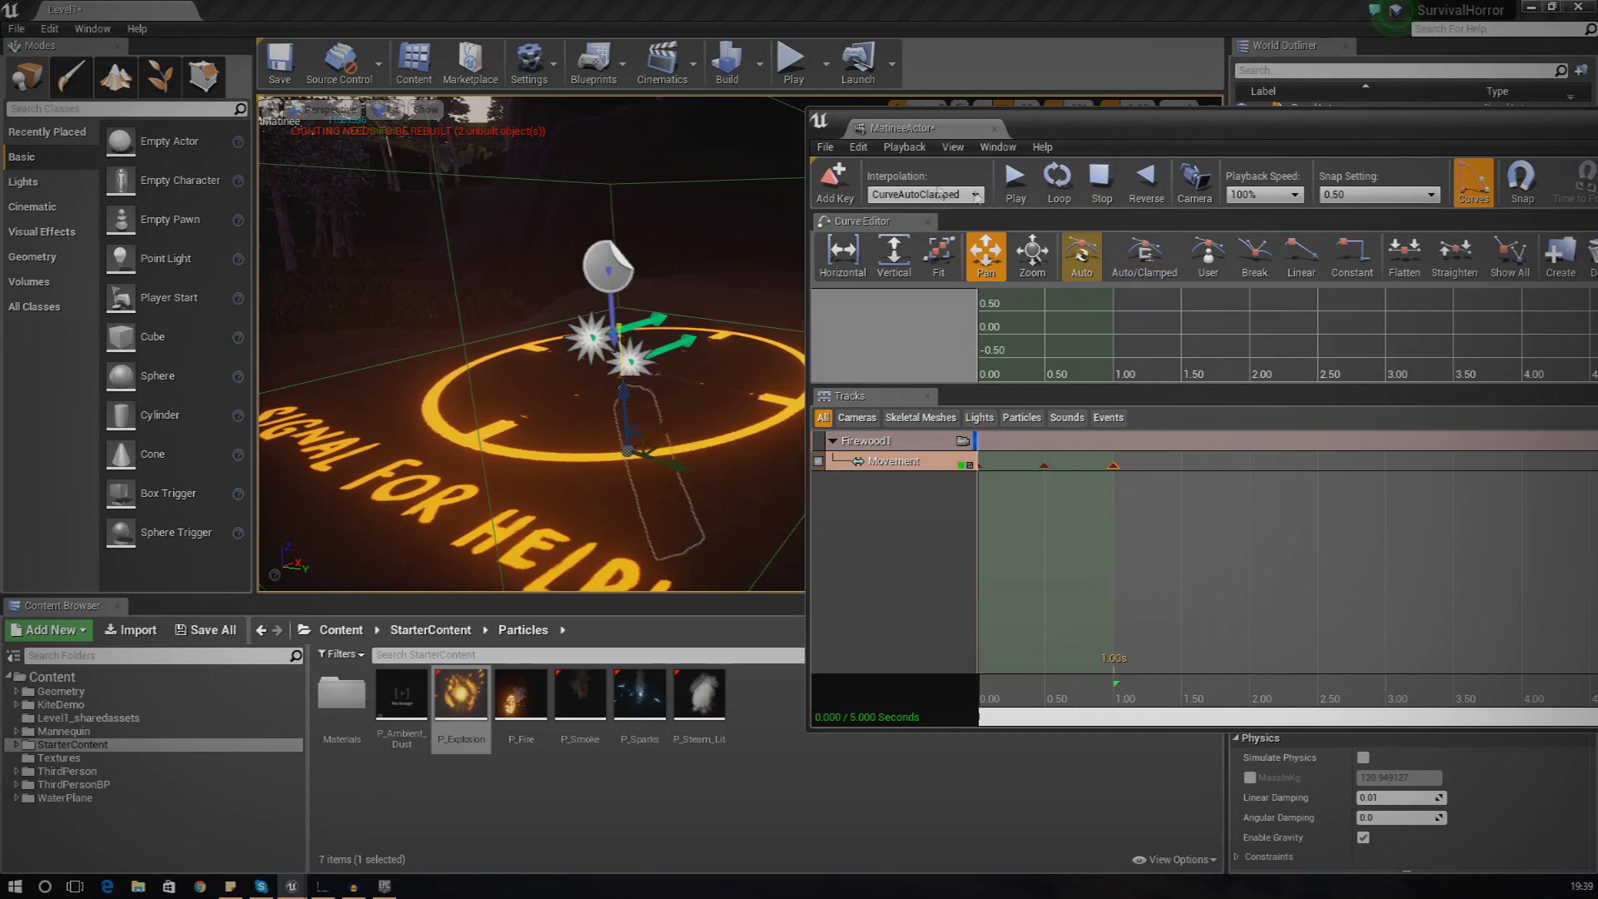
- Select the second underground log mesh and add a new empty Matinee group named Firewood2 for it
key(w)
mouse_move(533, 345)
right_down()
mouse_move(499, 374)
mouse_move(574, 366)
mouse_move(558, 345)
right_up()
key(s)
mouse_move(510, 414)
right_down()
mouse_move(529, 408)
mouse_move(510, 414)
right_up()
key(w)
key(s)
click(510, 413)
right_click(860, 516)
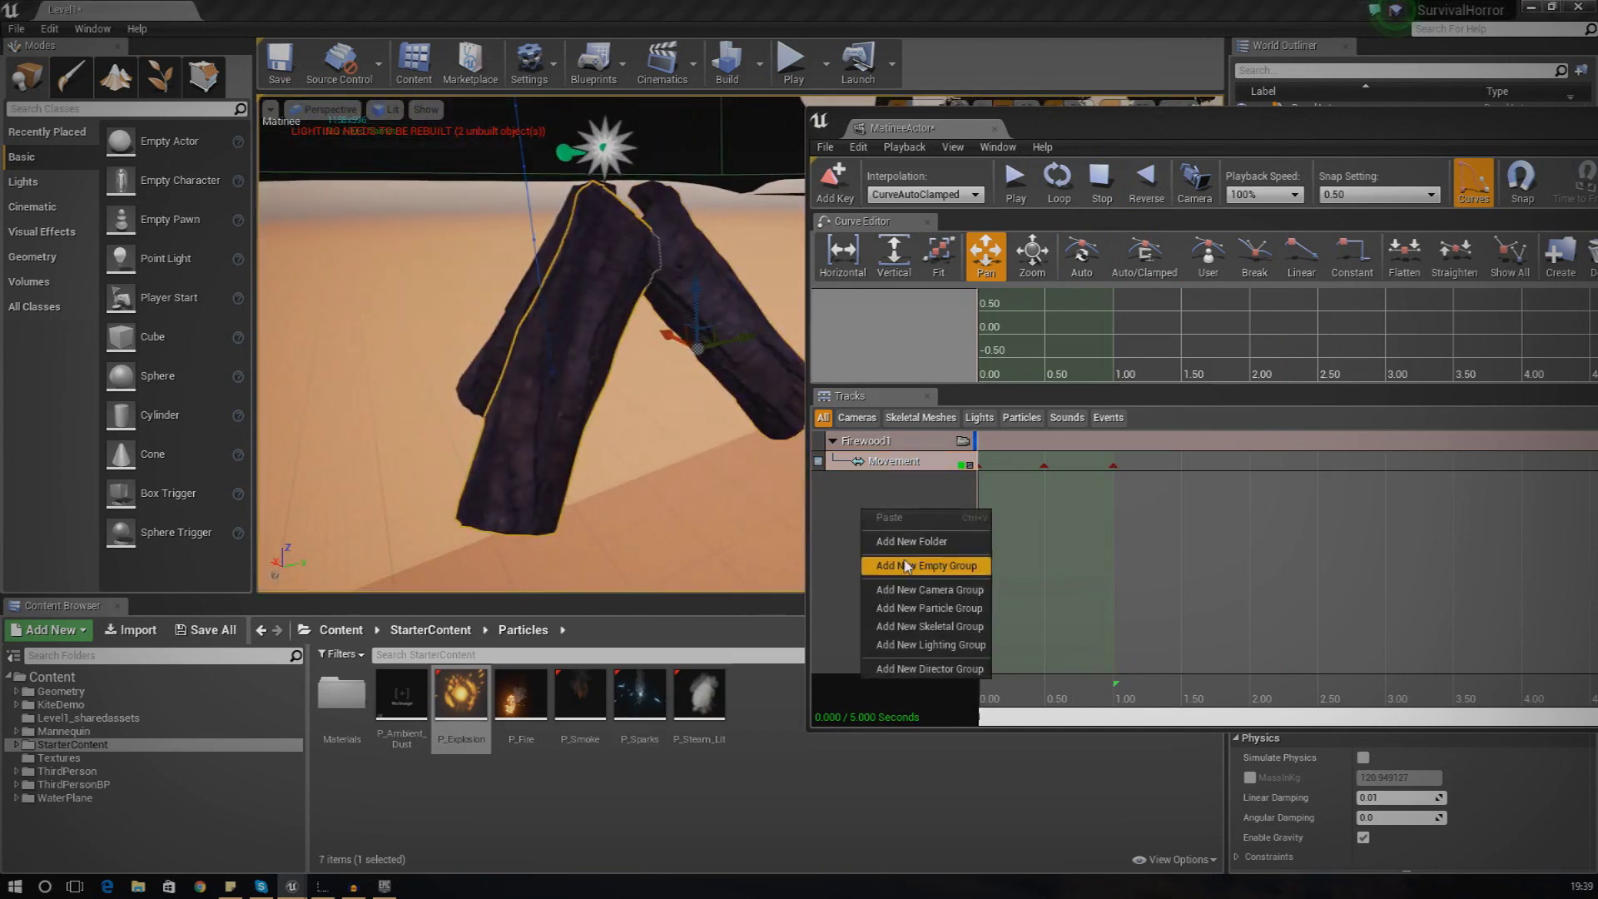
click(910, 566)
text(F)
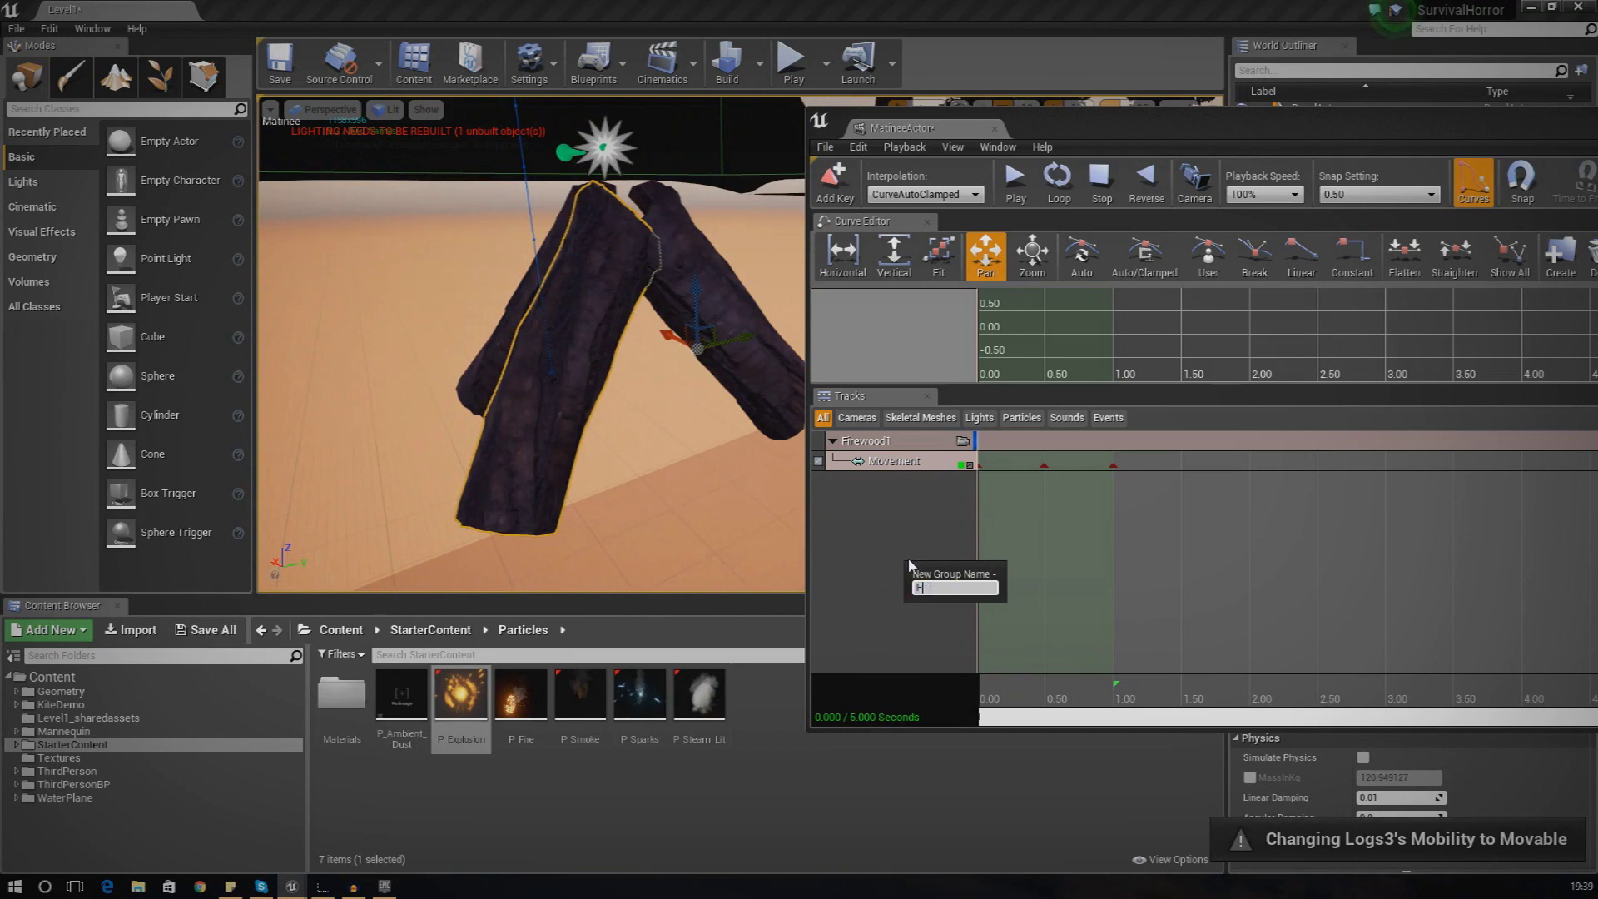
text(irewood2)
key(Return)
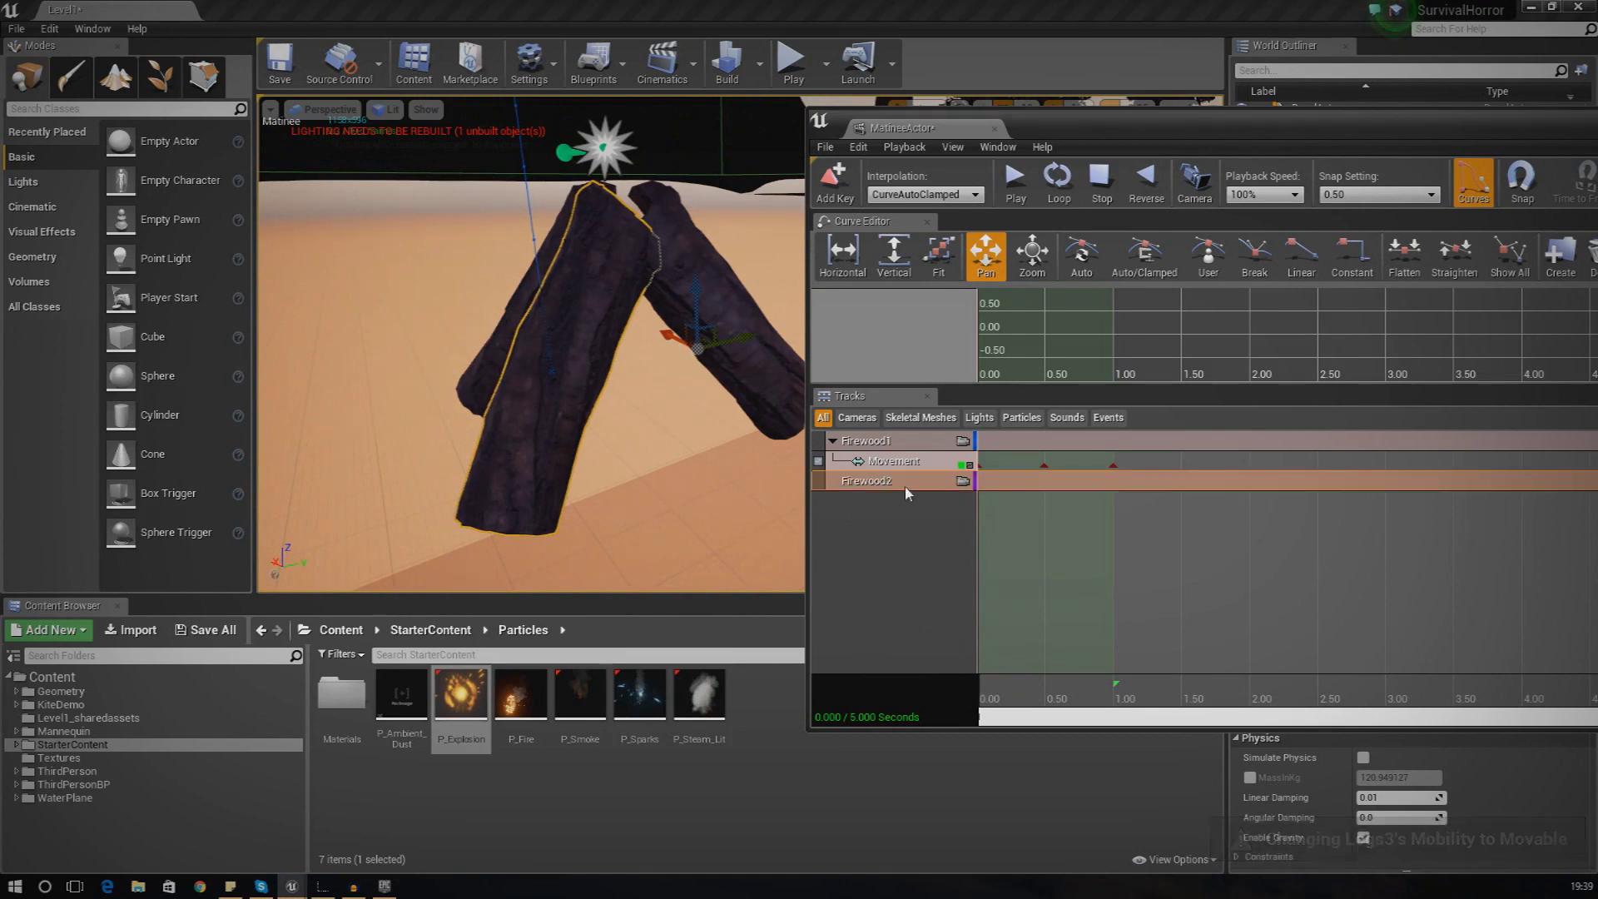
- Add a movement track to Firewood2 and duplicate its starting key to about 0.49 s and 1.01 s
right_click(907, 490)
click(1021, 189)
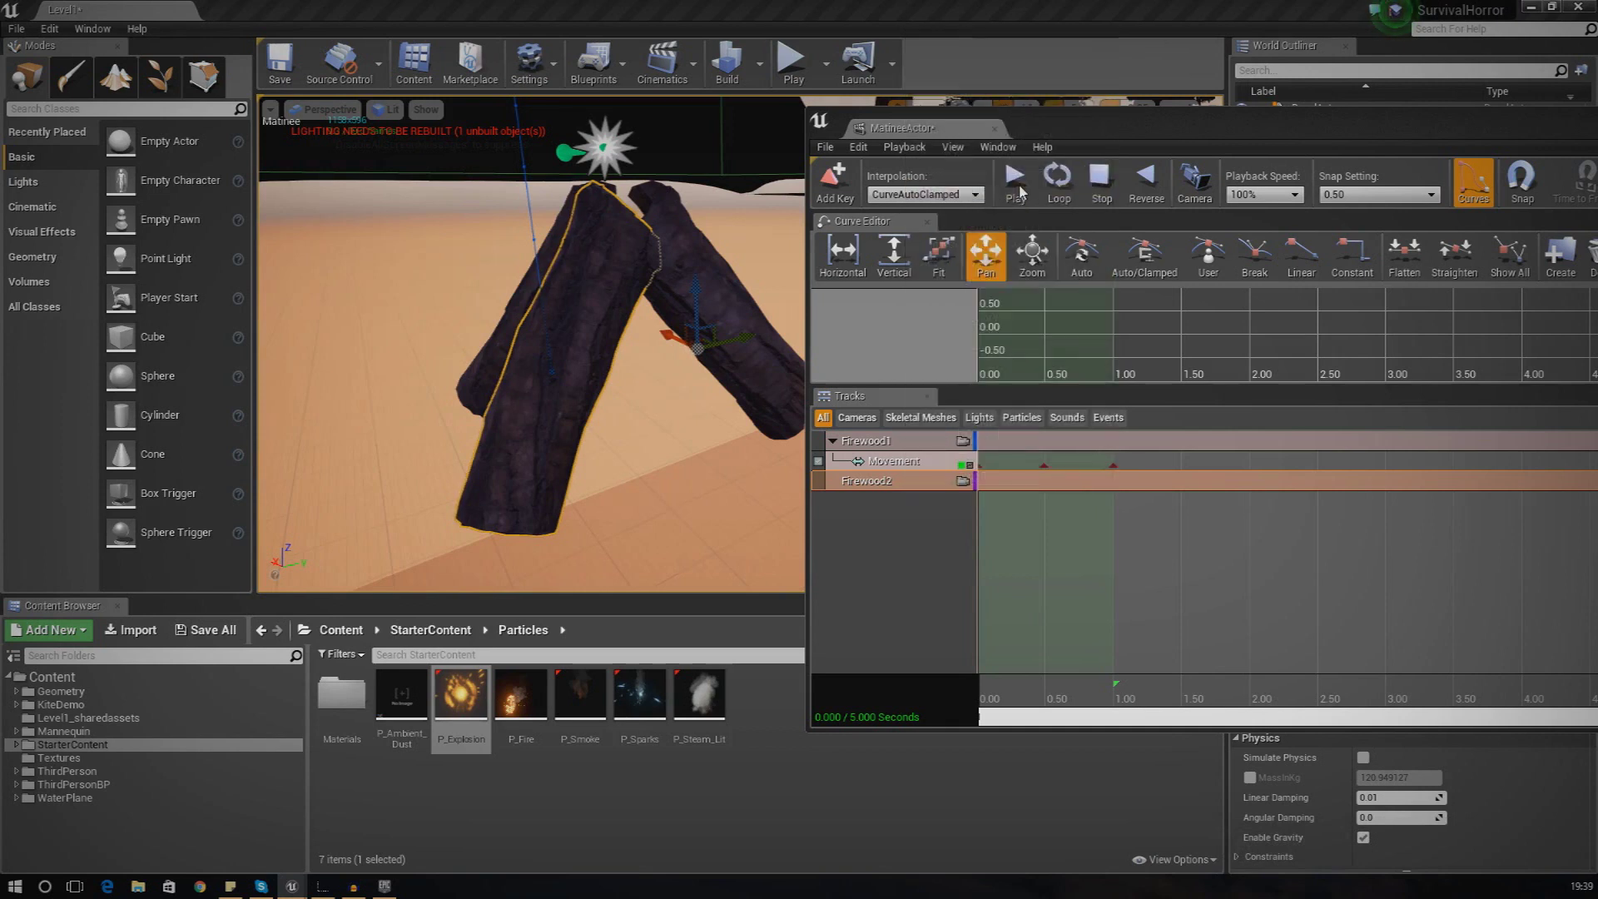
click(982, 505)
ctrl+drag(982, 505, 1056, 519)
click(1044, 506)
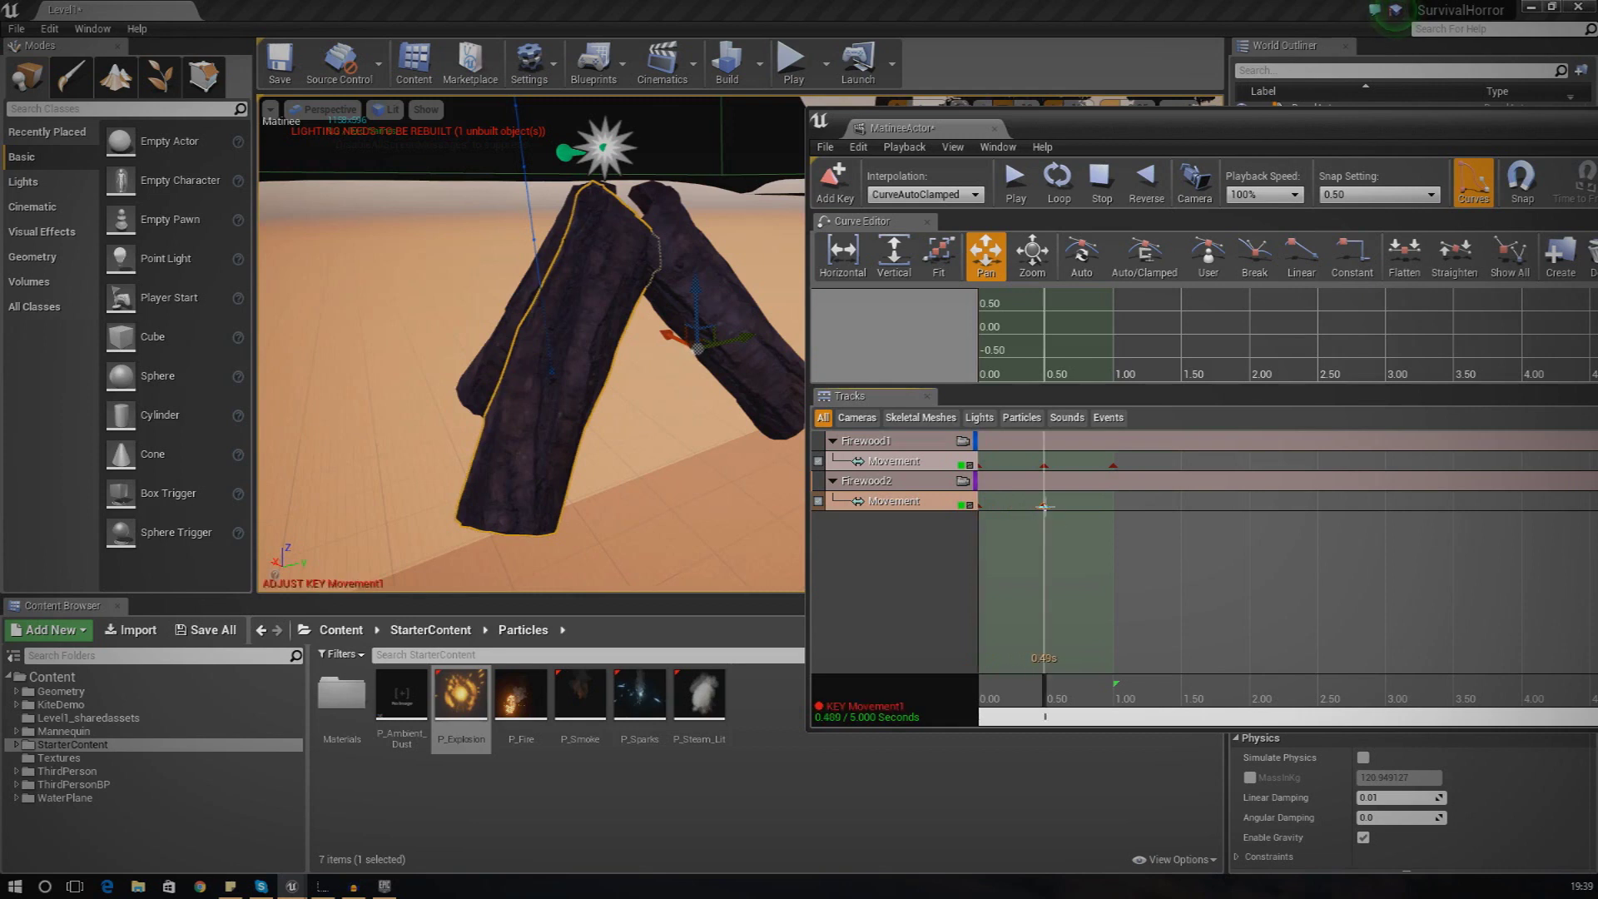
ctrl+drag(1045, 506, 1106, 506)
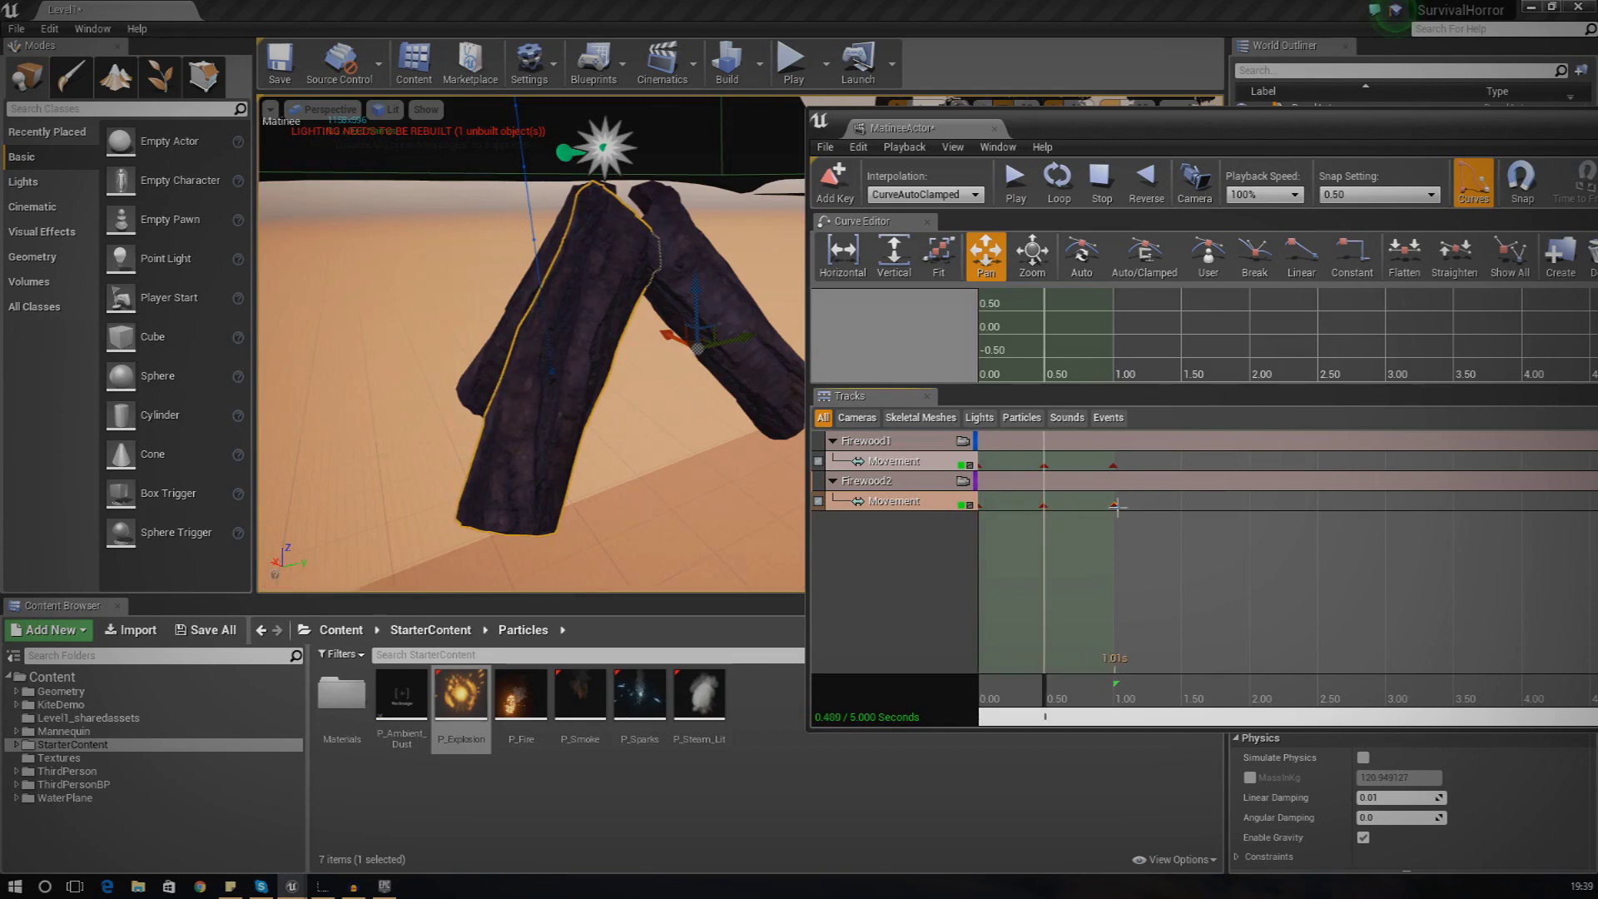
click(1116, 505)
- At Firewood2's 1.01 s movement key, raise the second log straight up above the ground in the signal circle
right_drag(676, 366, 681, 352)
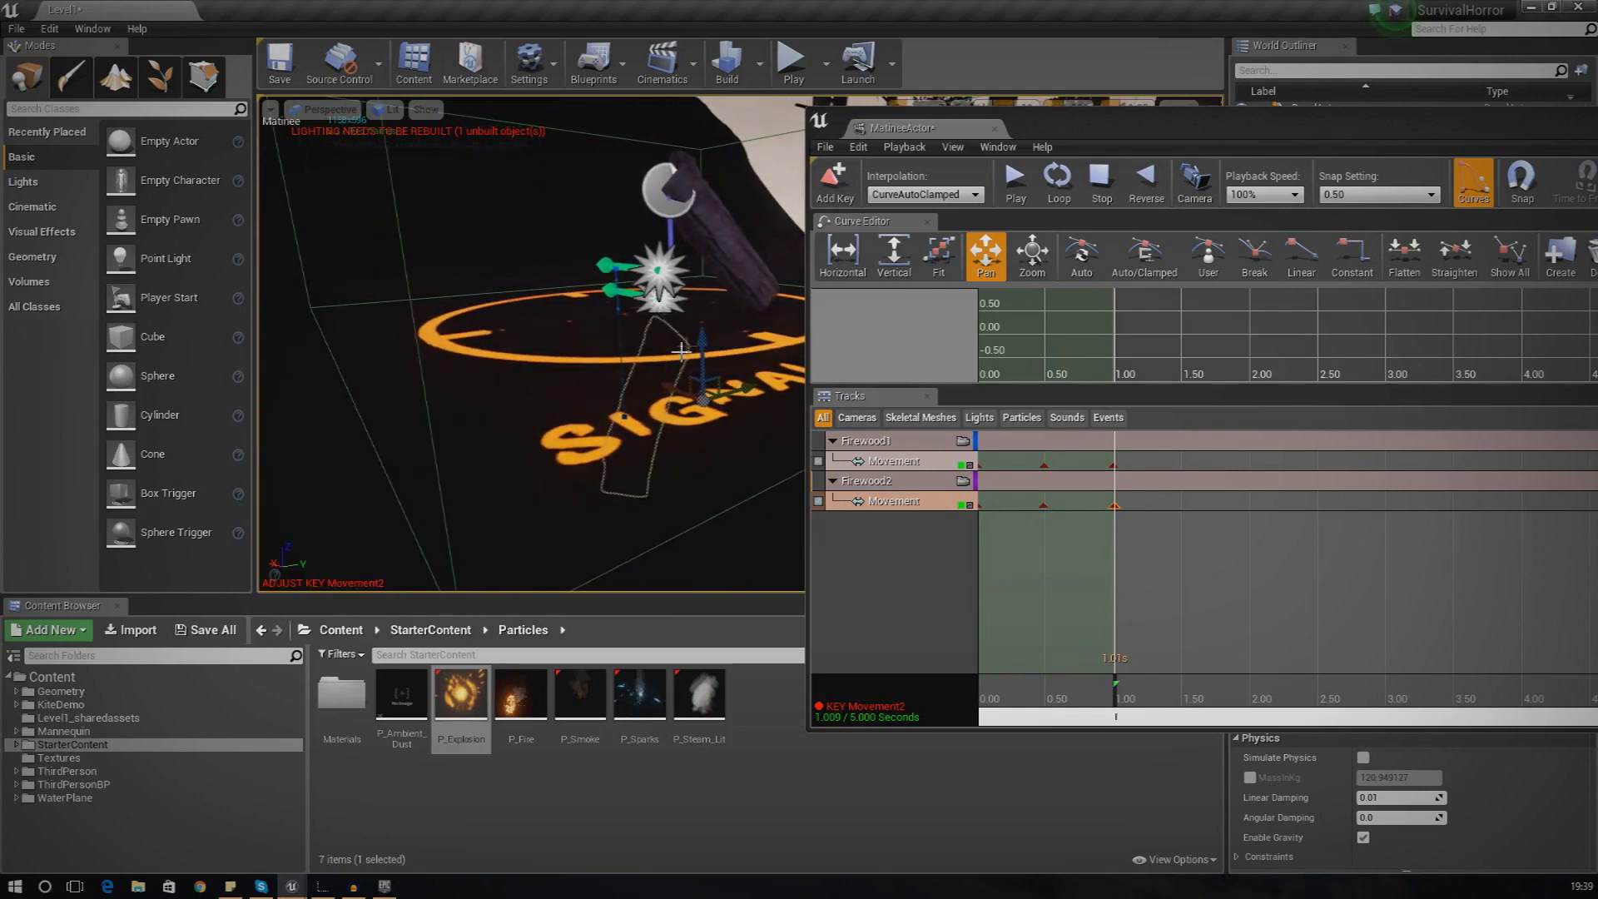
drag(684, 343, 687, 192)
right_drag(685, 188, 688, 202)
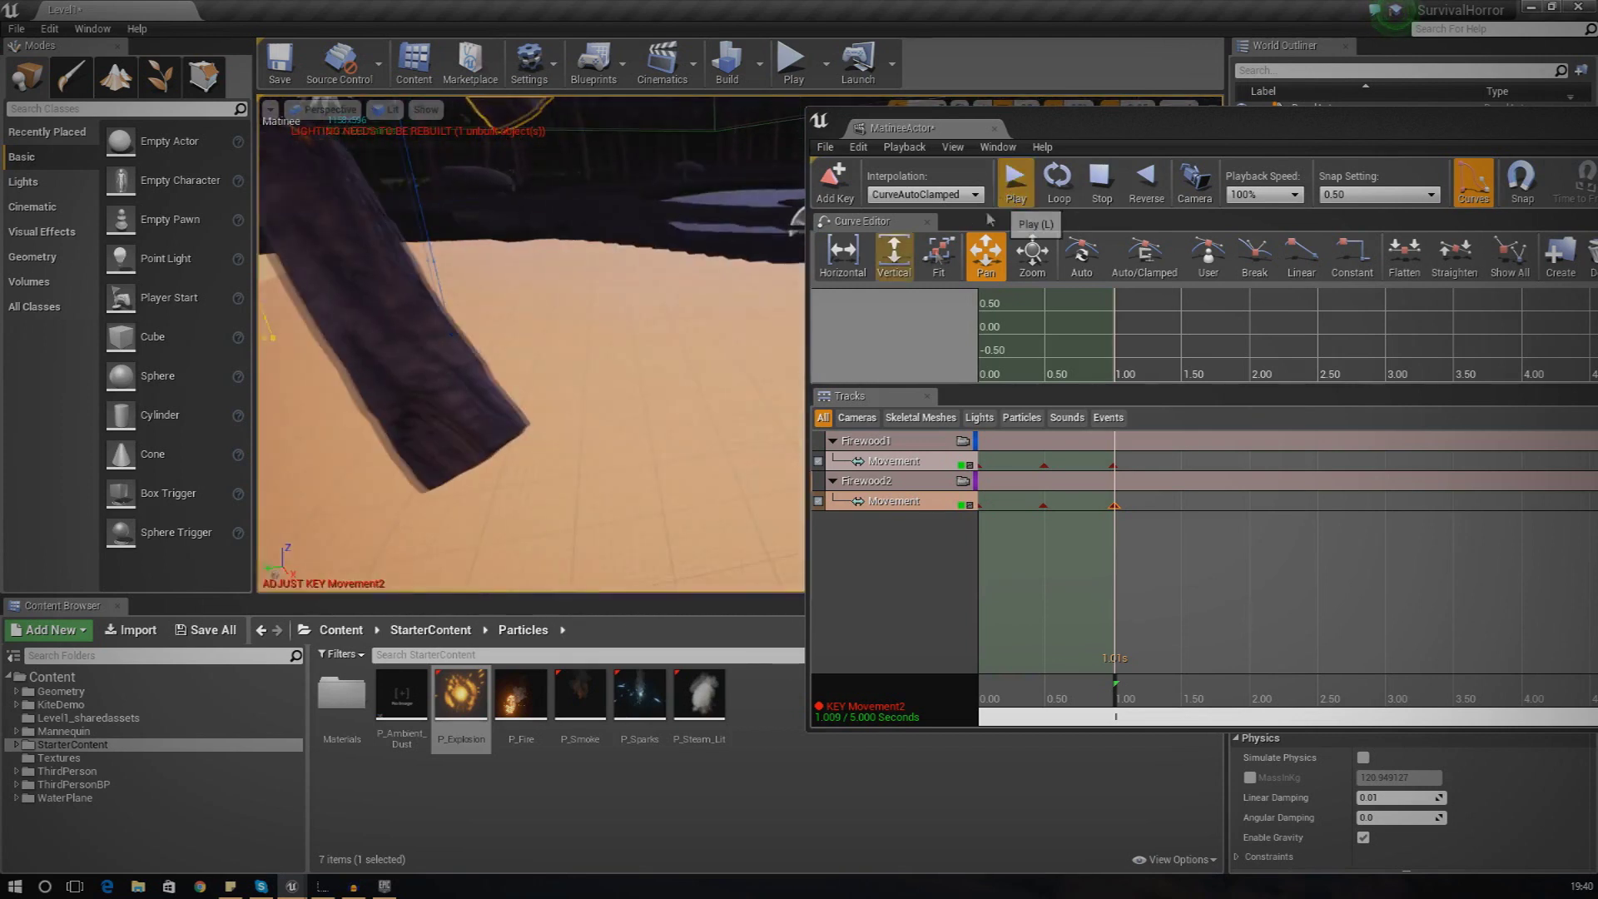
- With the sequence reset to the start, add an empty group named Firewood3 for the remaining log mesh and give it a movement track
click(1102, 180)
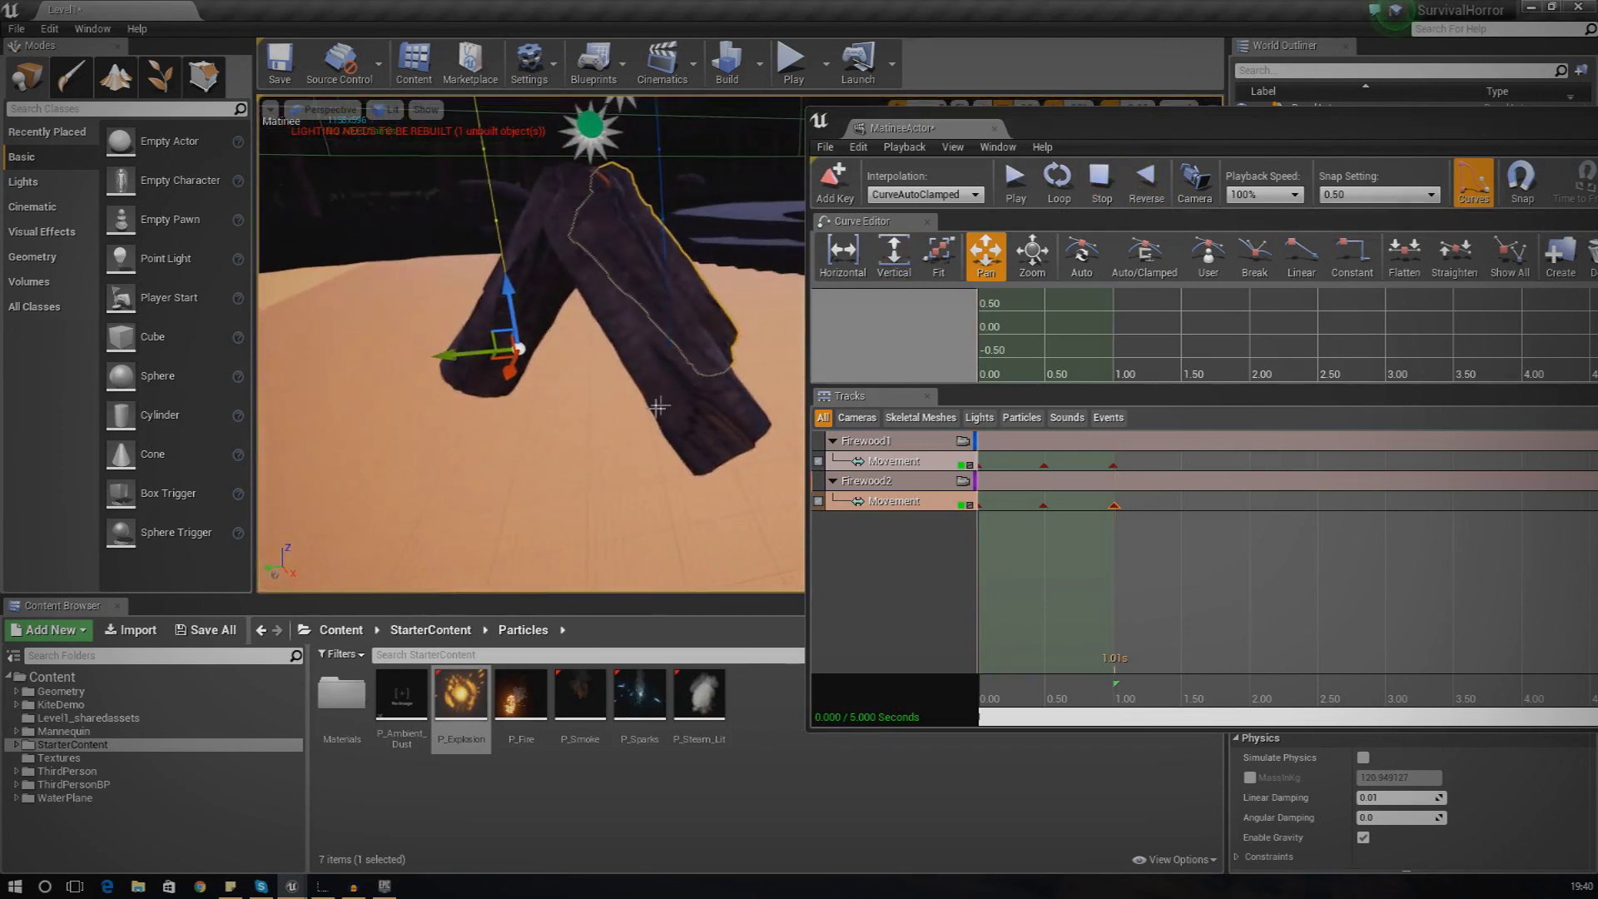
click(670, 400)
right_click(963, 564)
click(998, 614)
text(F)
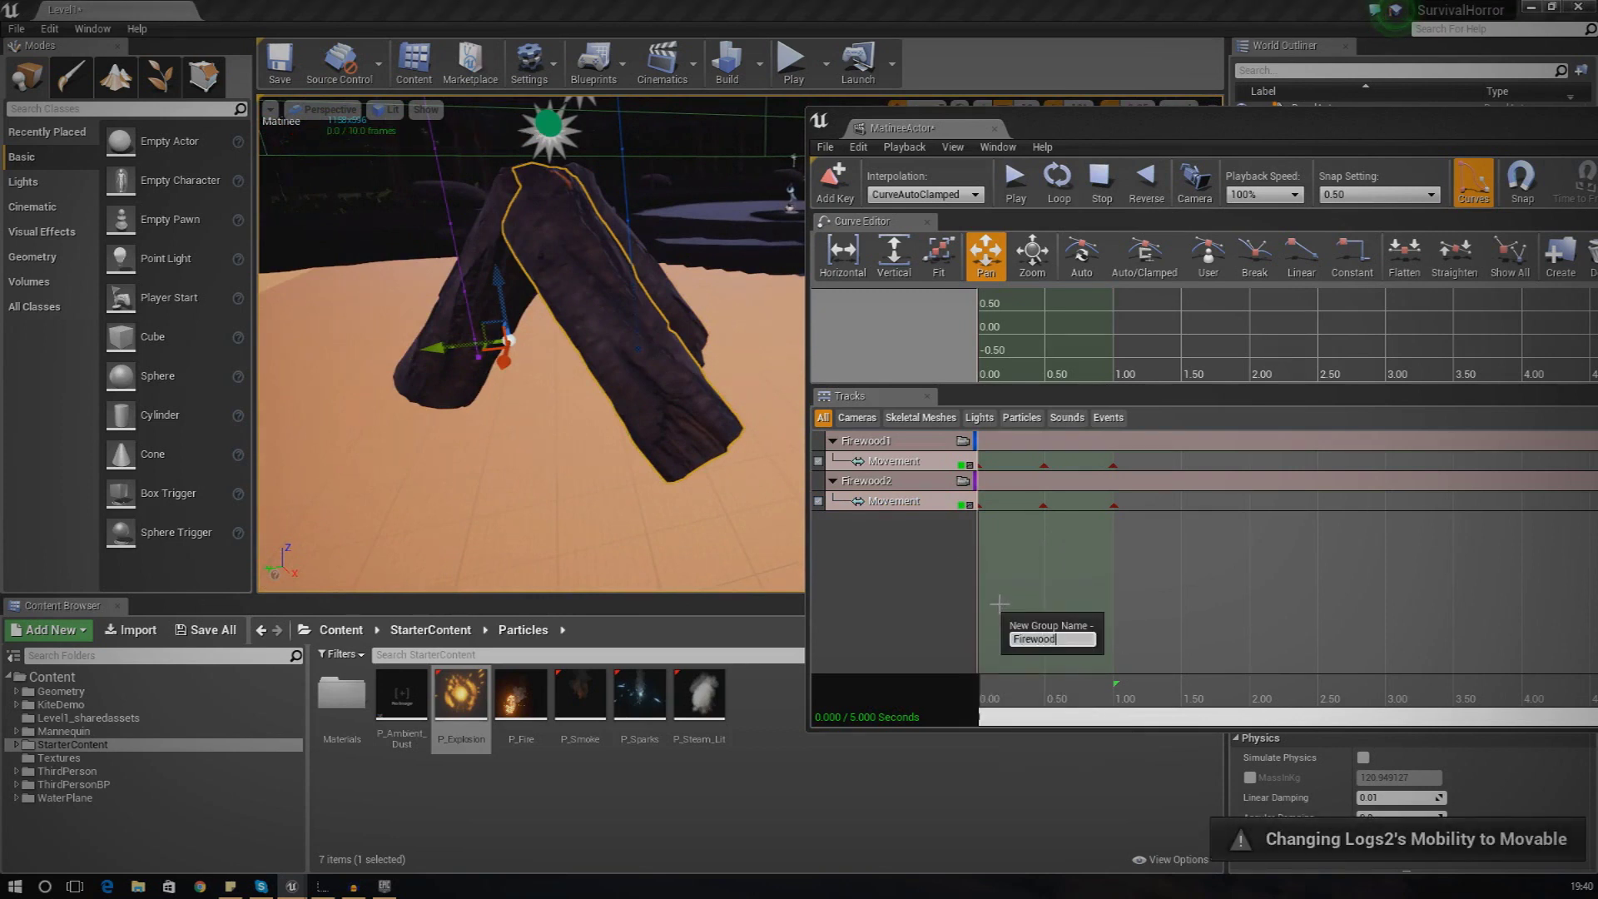
text(irewood)
key(Return)
right_click(906, 521)
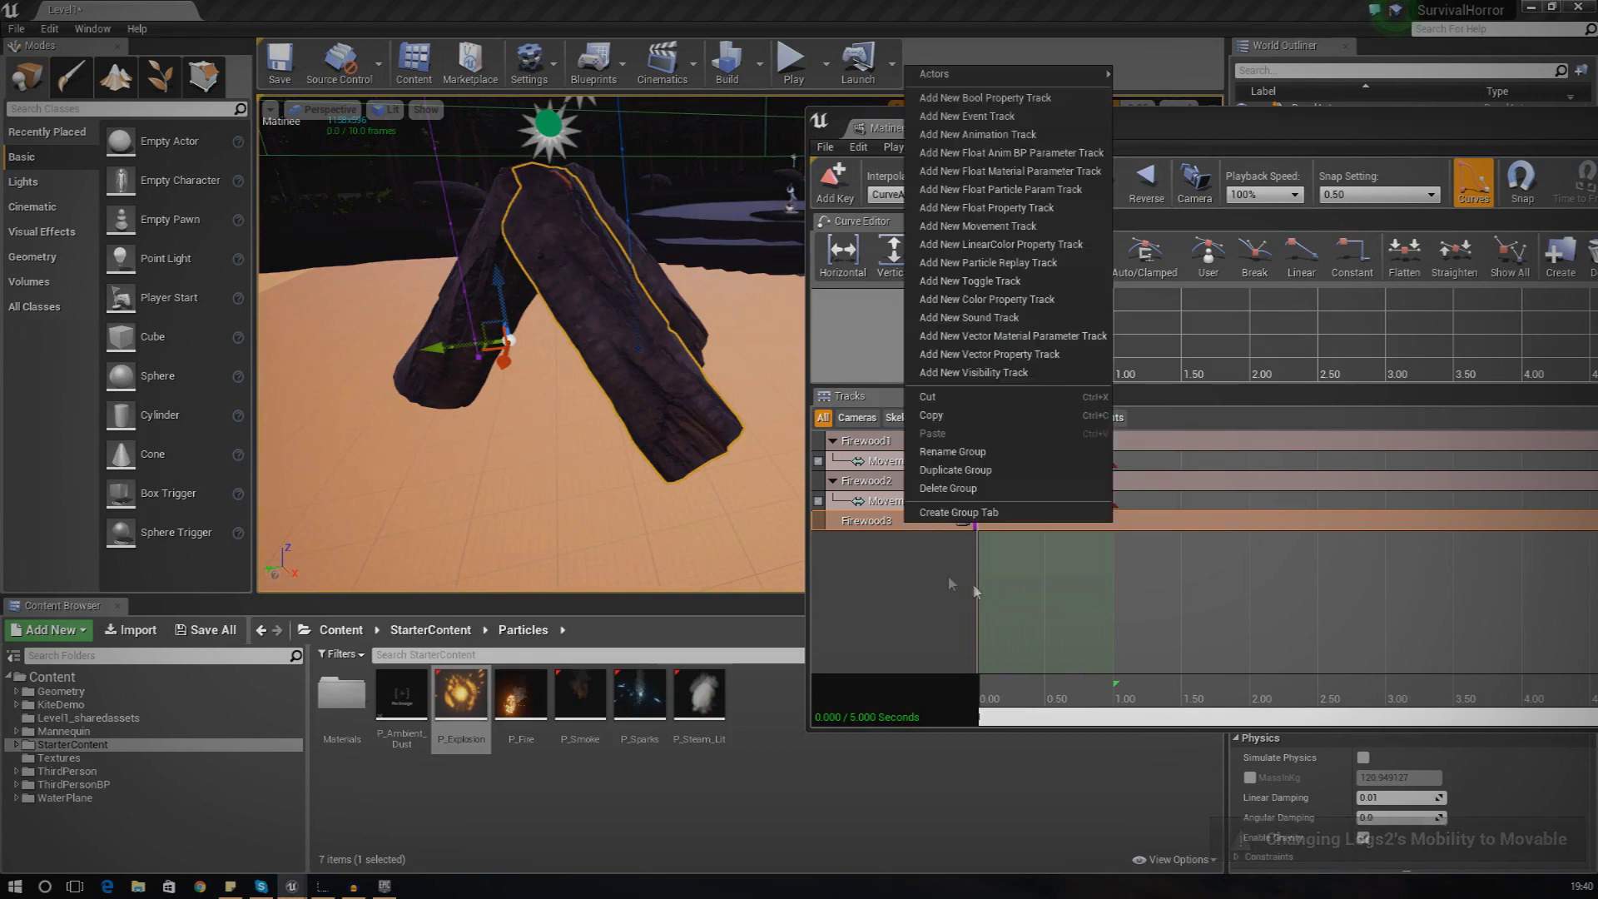
click(978, 225)
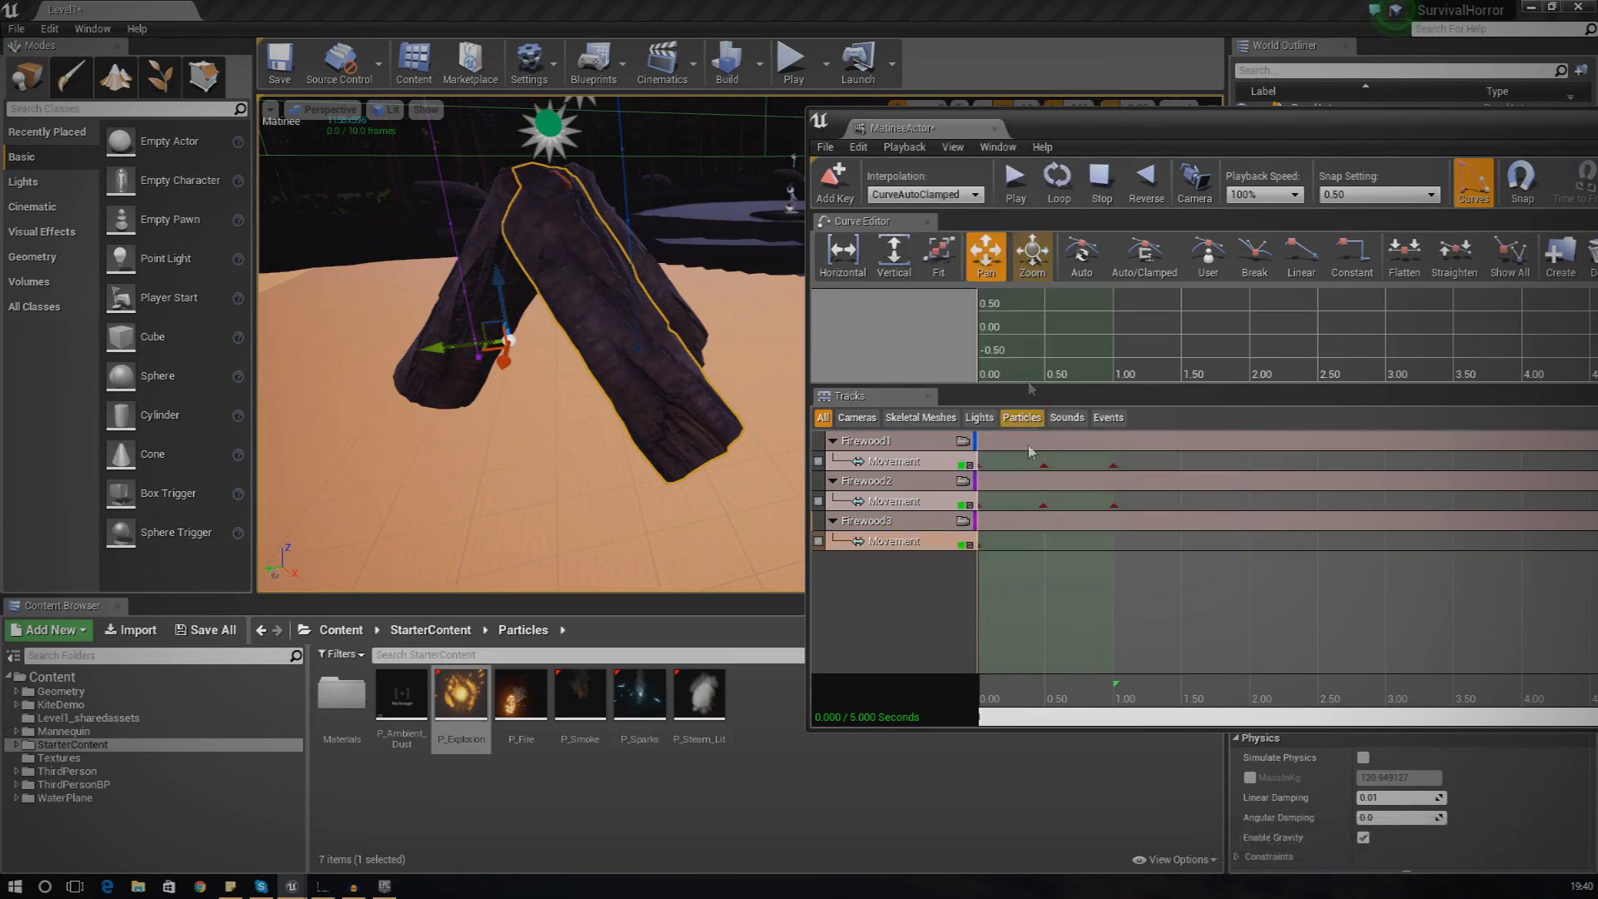
- Duplicate Firewood3's starting movement key to about 0.48 s and 1.00 s
click(980, 545)
ctrl+drag(980, 545, 1059, 551)
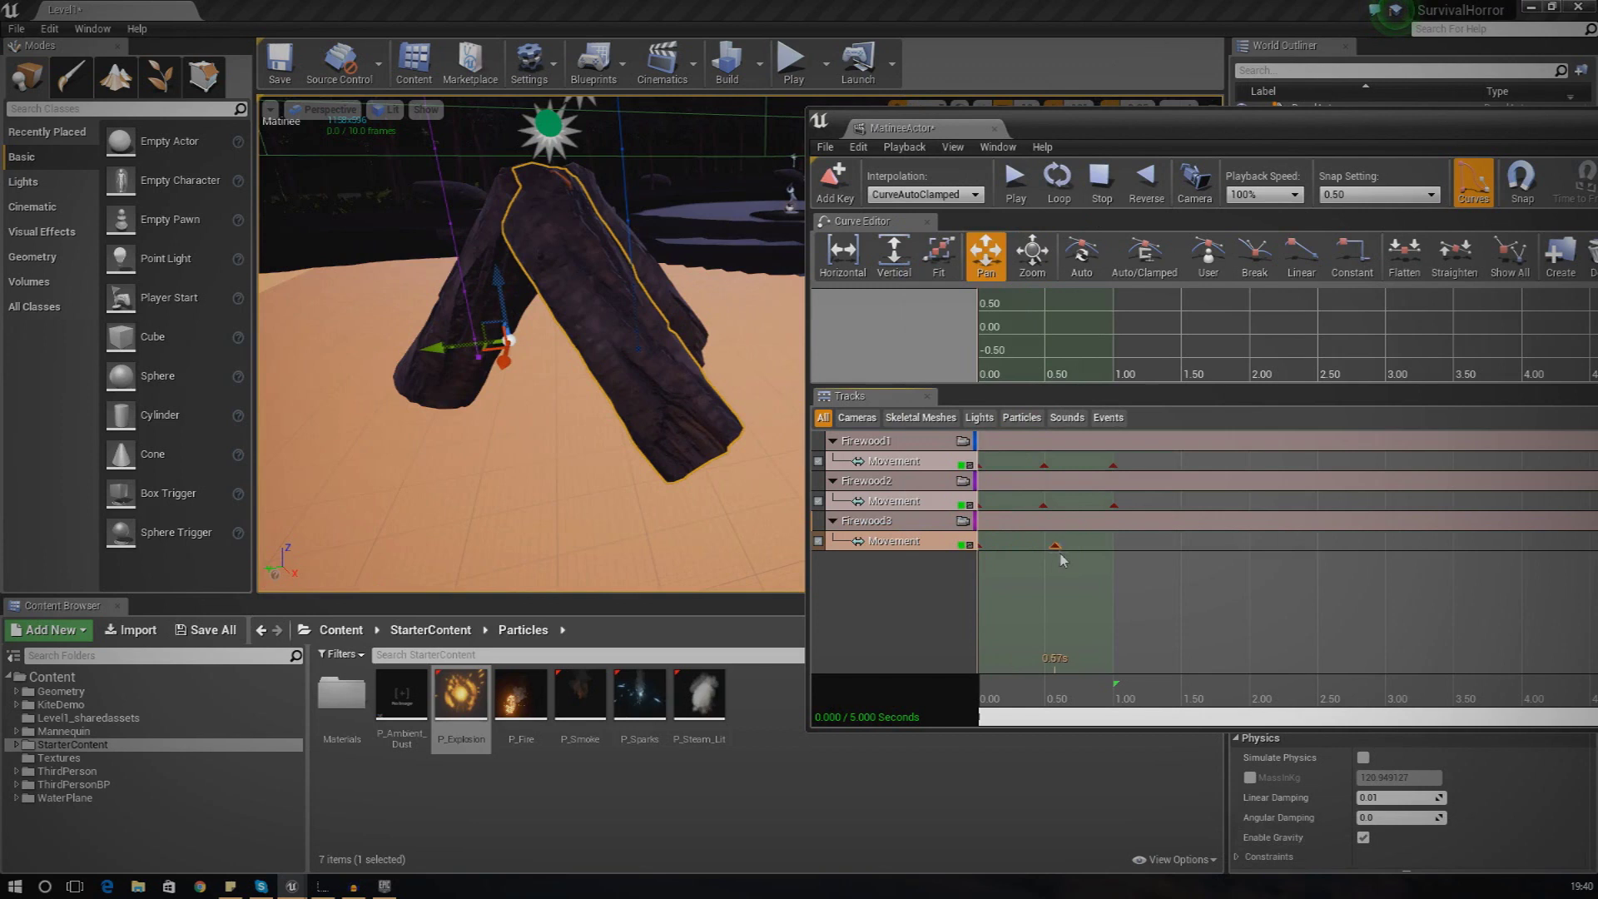
click(1043, 546)
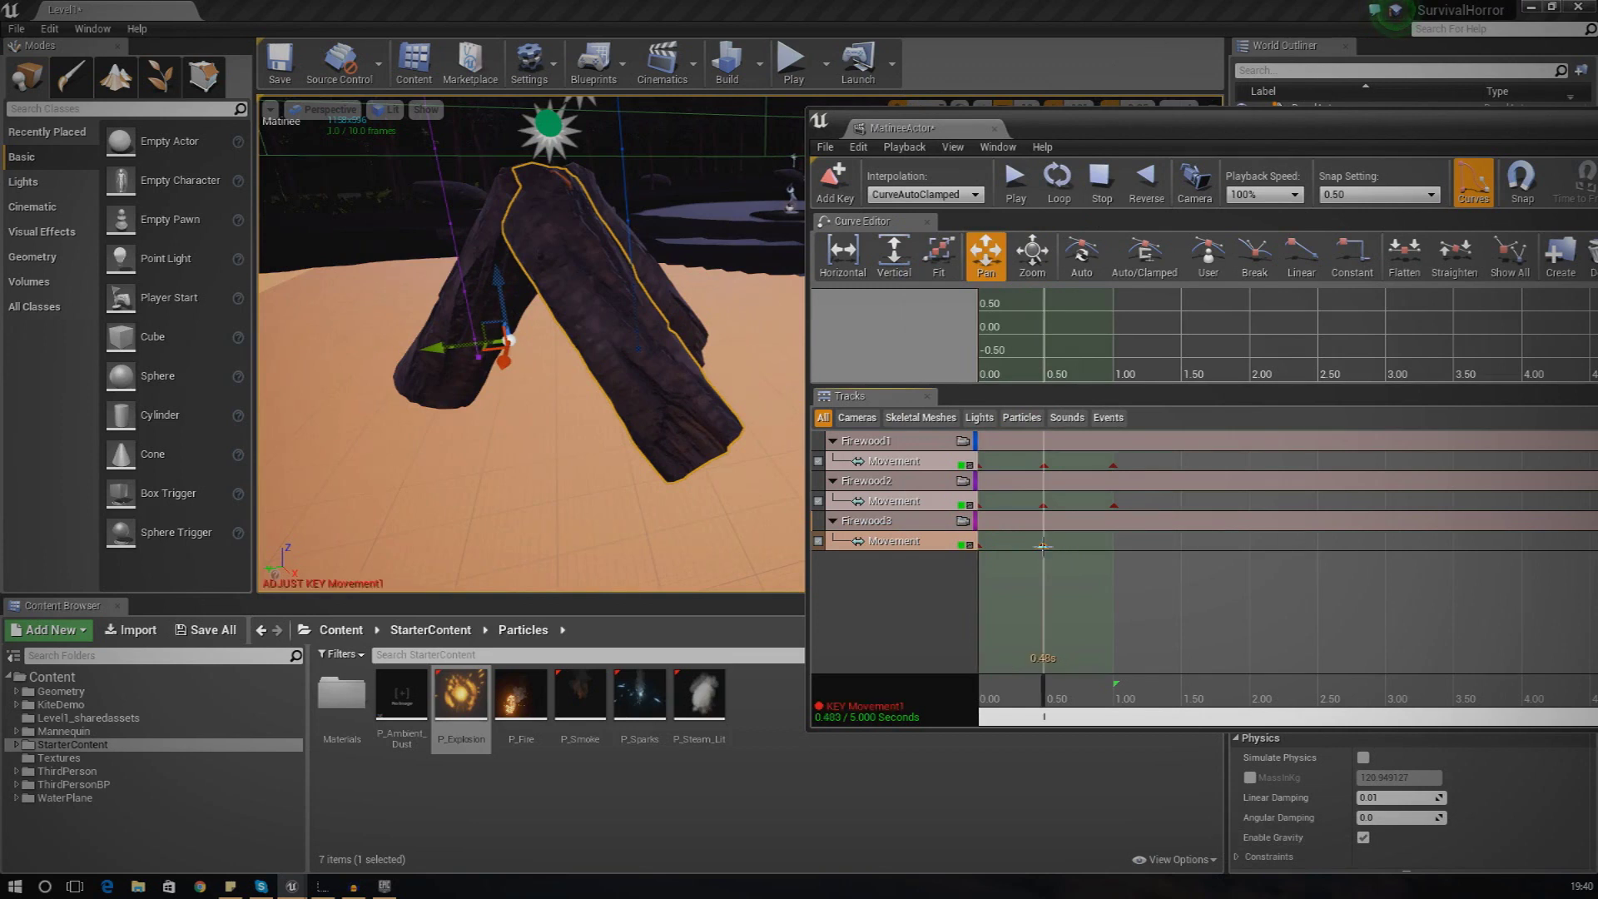
ctrl+drag(1043, 546, 1114, 546)
- At Firewood3's 1.00 s movement key, raise the third log straight up above the ground to lean against the other logs
click(1113, 547)
scroll(613, 462, down, 8)
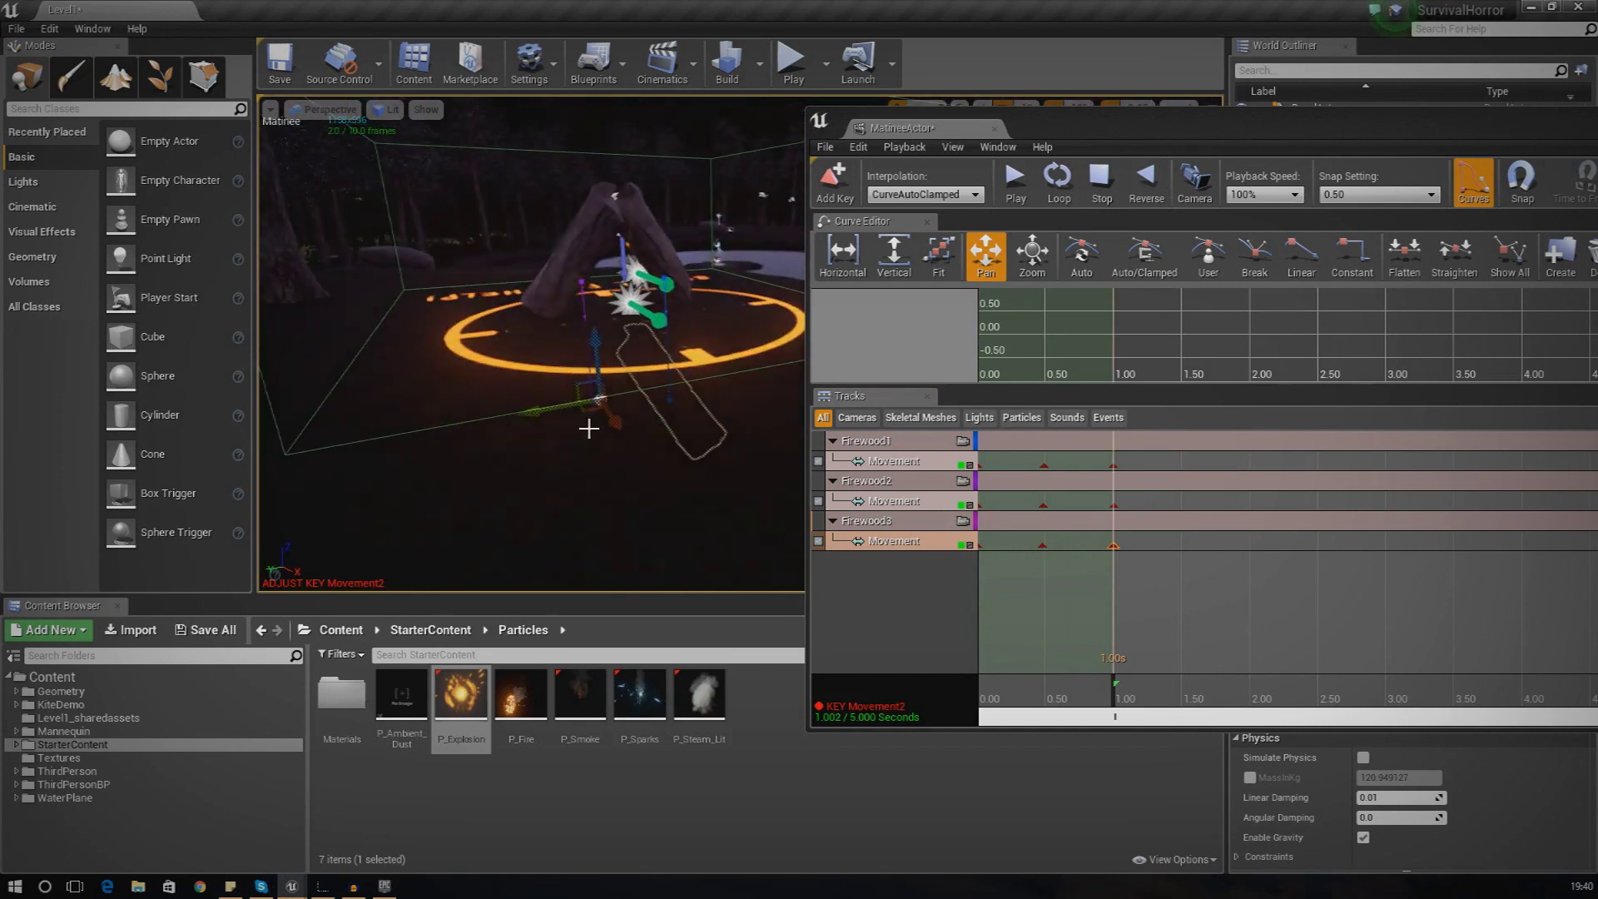
drag(598, 344, 592, 217)
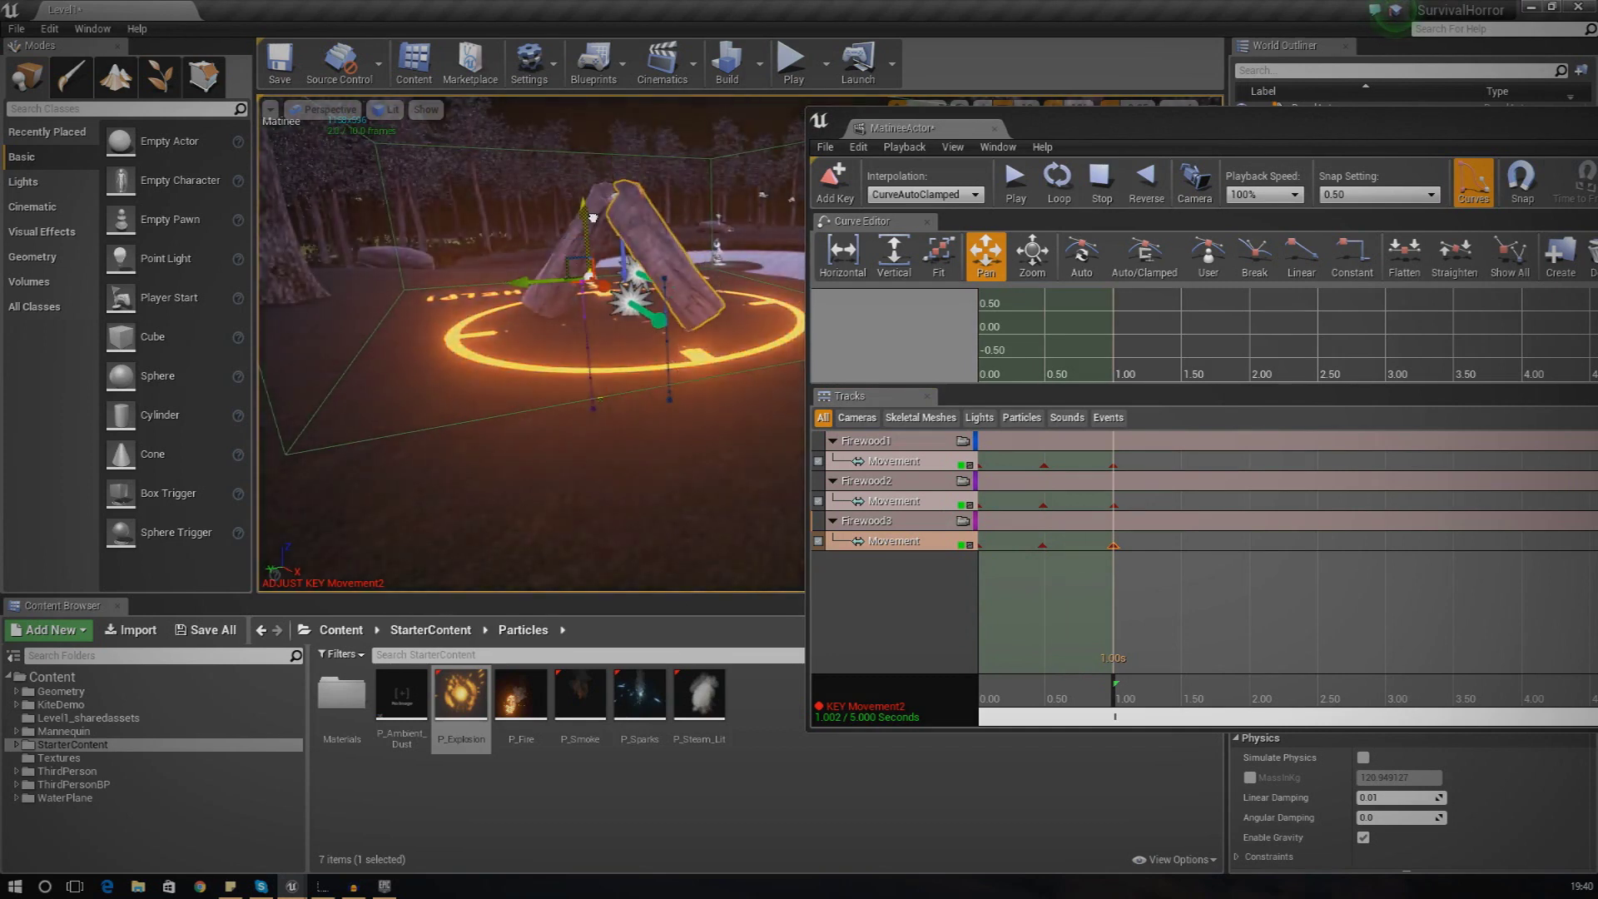
right_drag(675, 293, 714, 310)
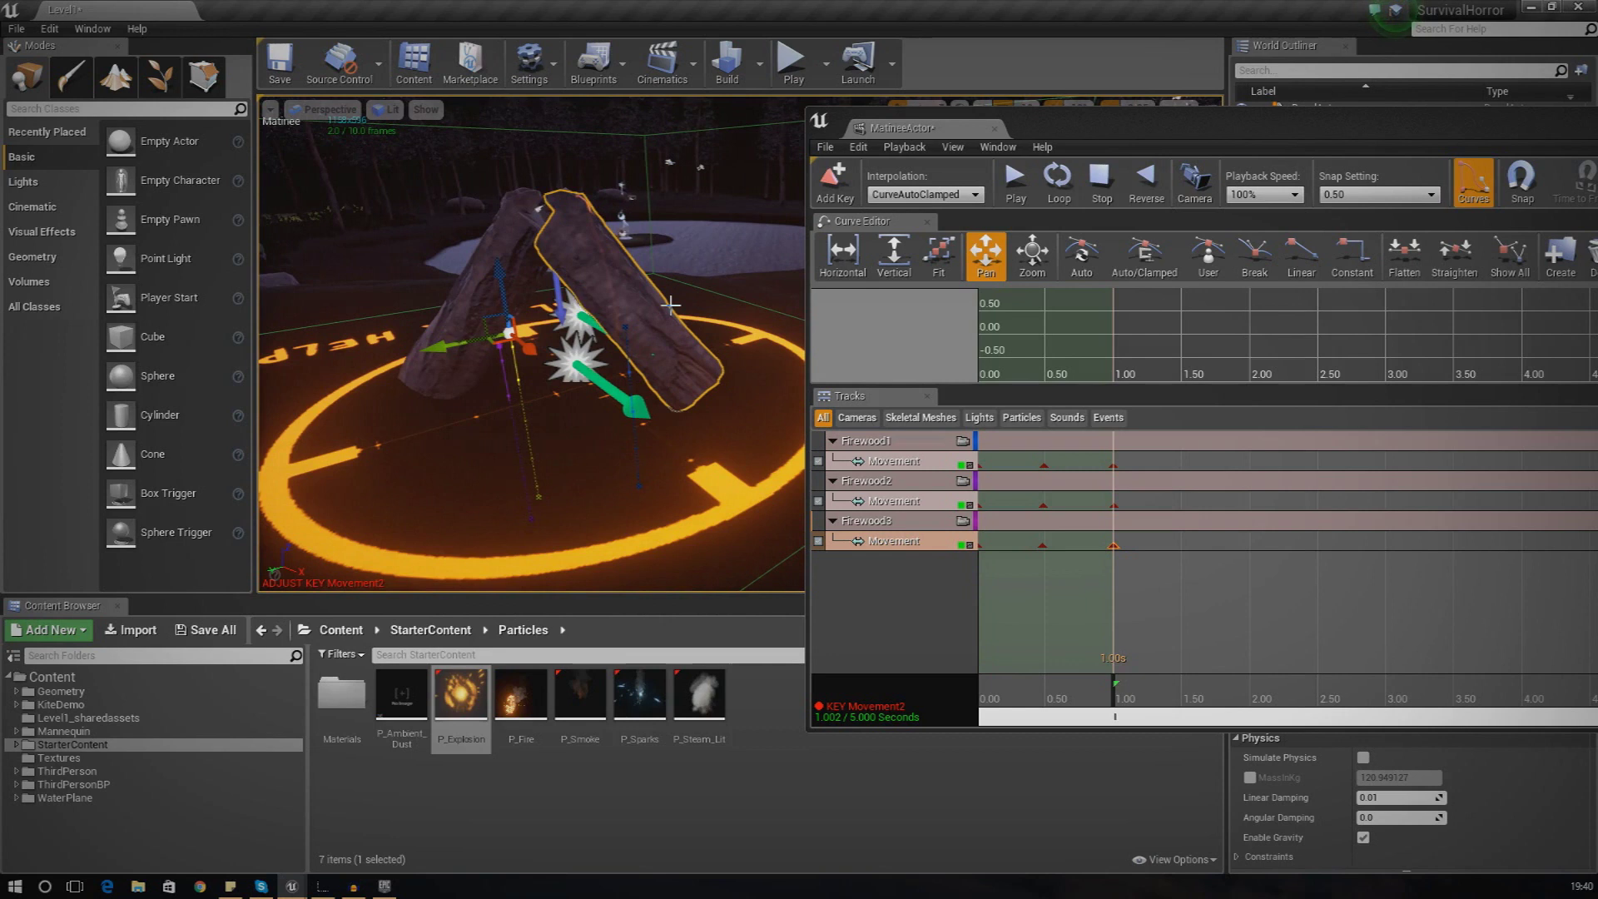
right_drag(547, 407, 574, 407)
- Select the P_Fire emitter in the signal circle and add a new Matinee particle group named Fire_Particle for it
click(535, 377)
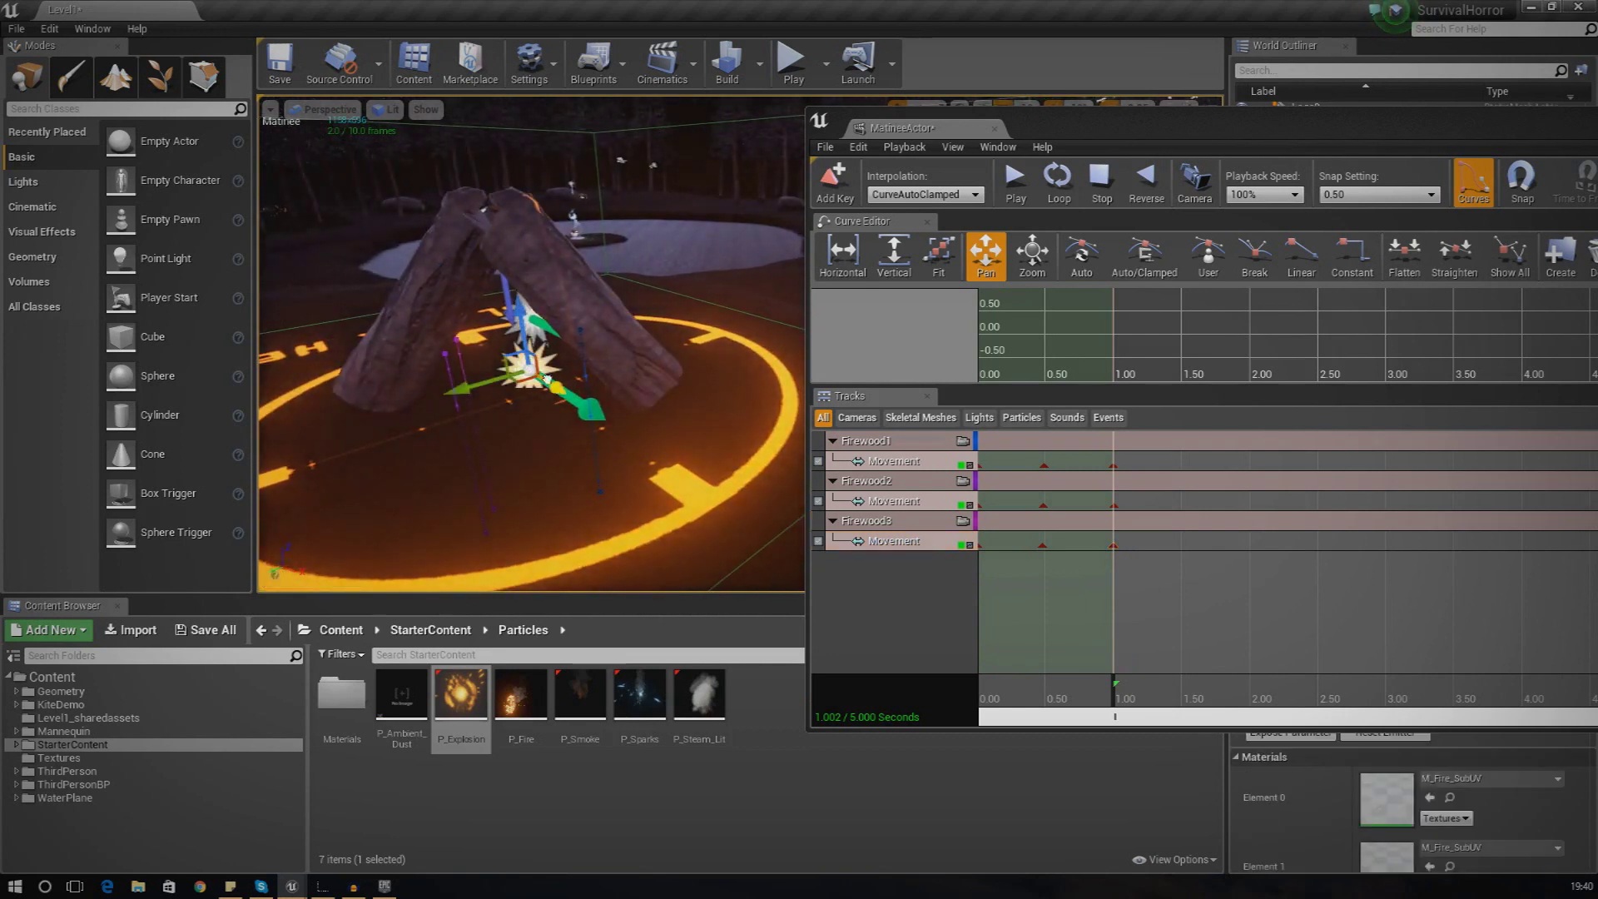
right_click(546, 378)
drag(1081, 118, 817, 237)
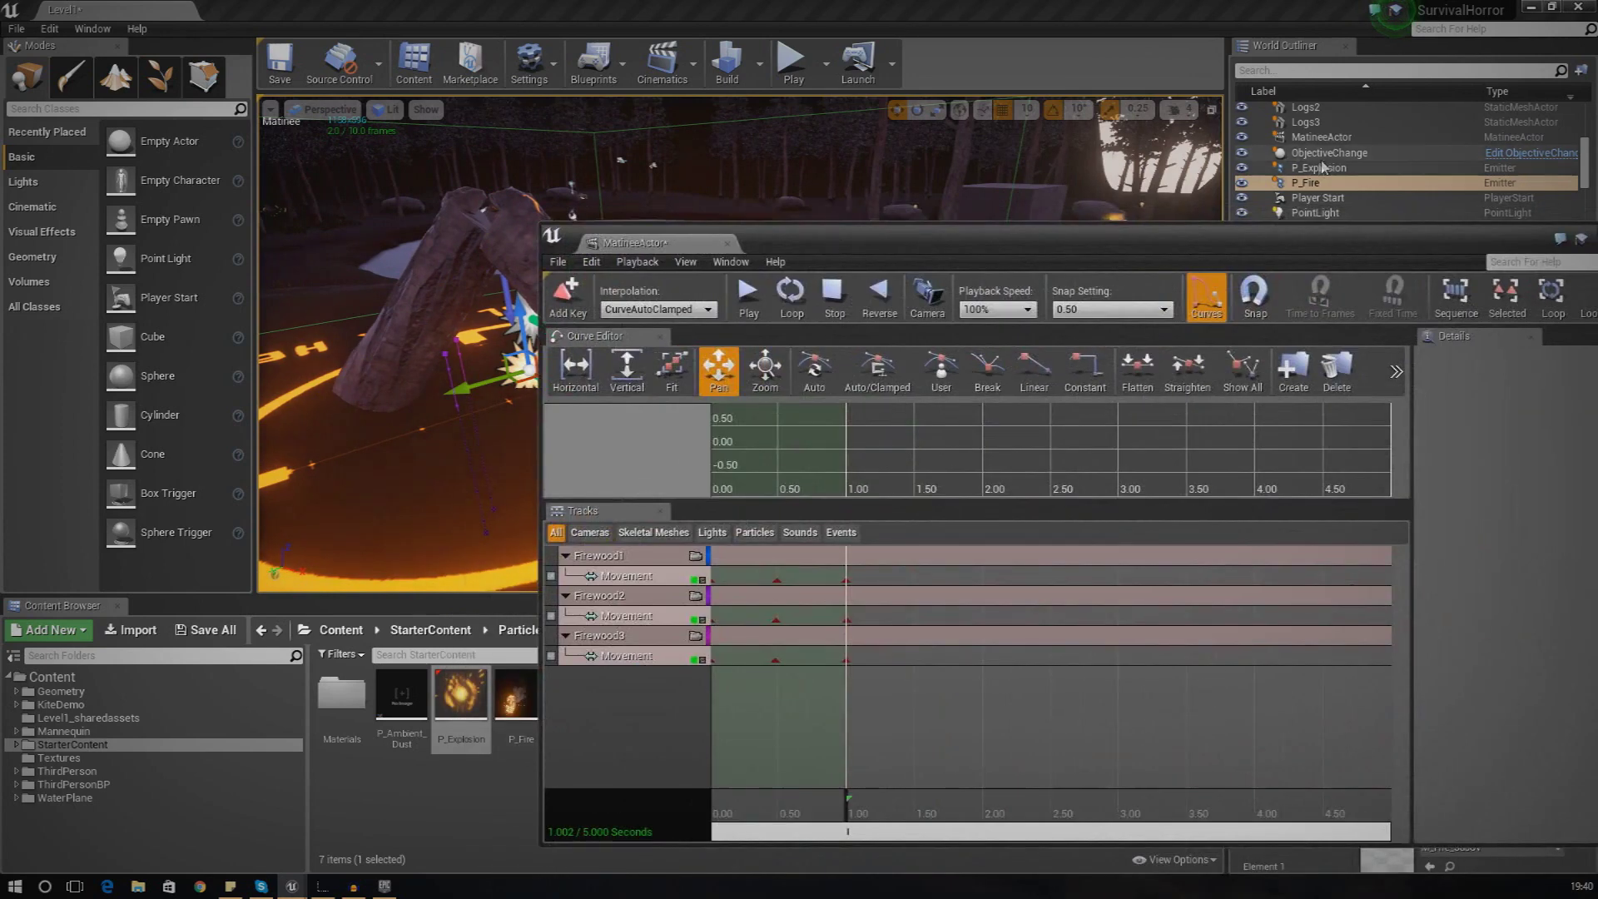
drag(1096, 258, 1163, 148)
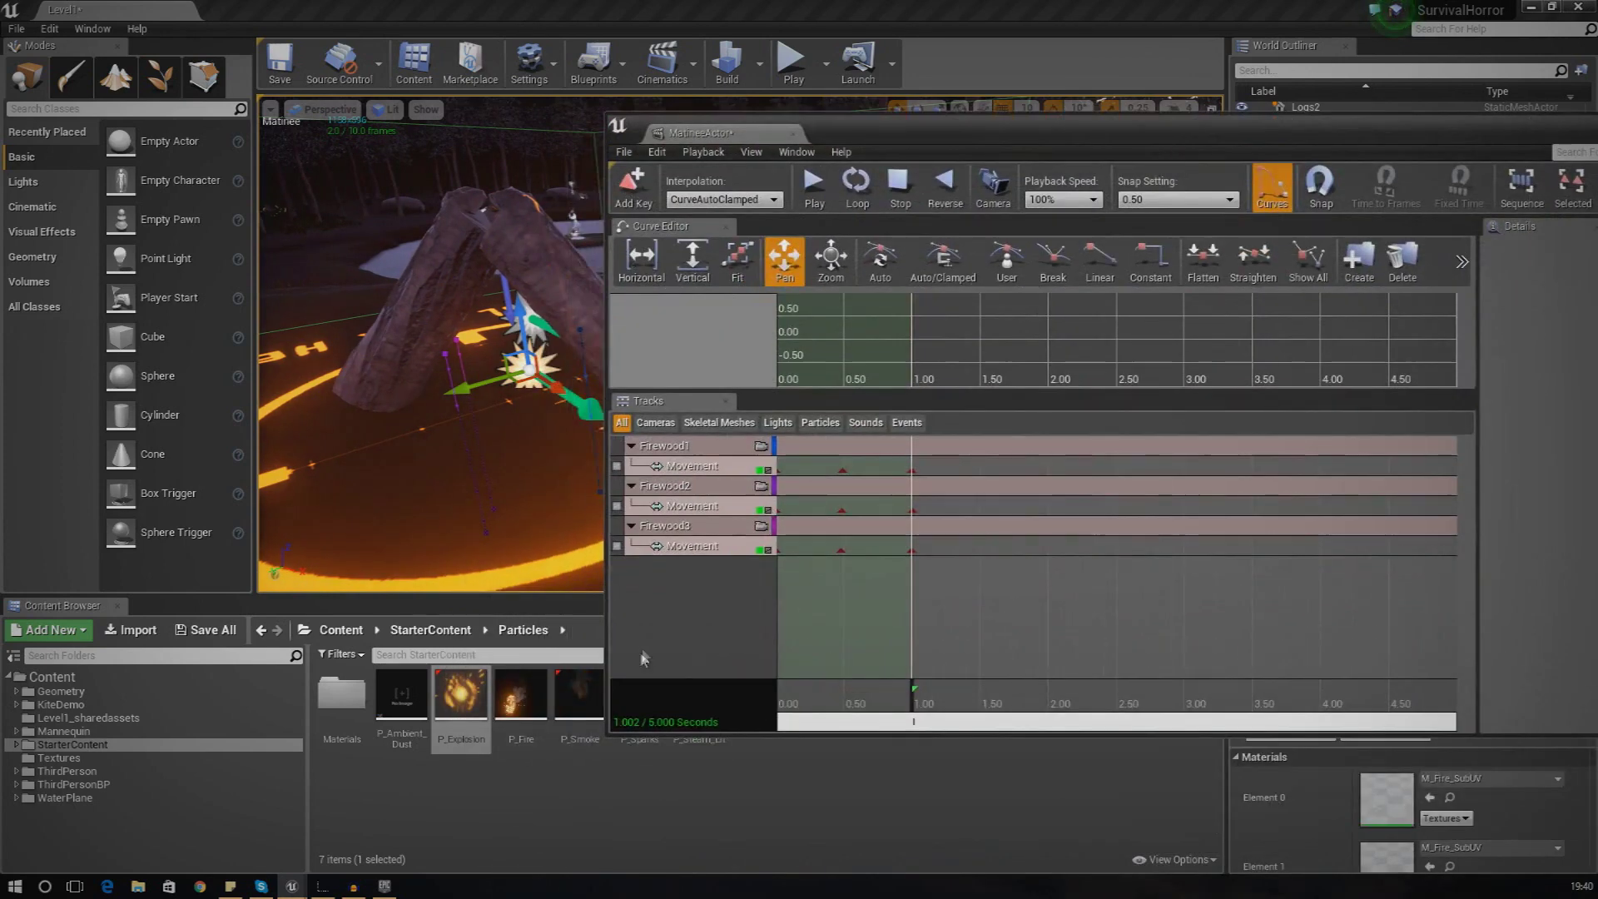
right_click(684, 570)
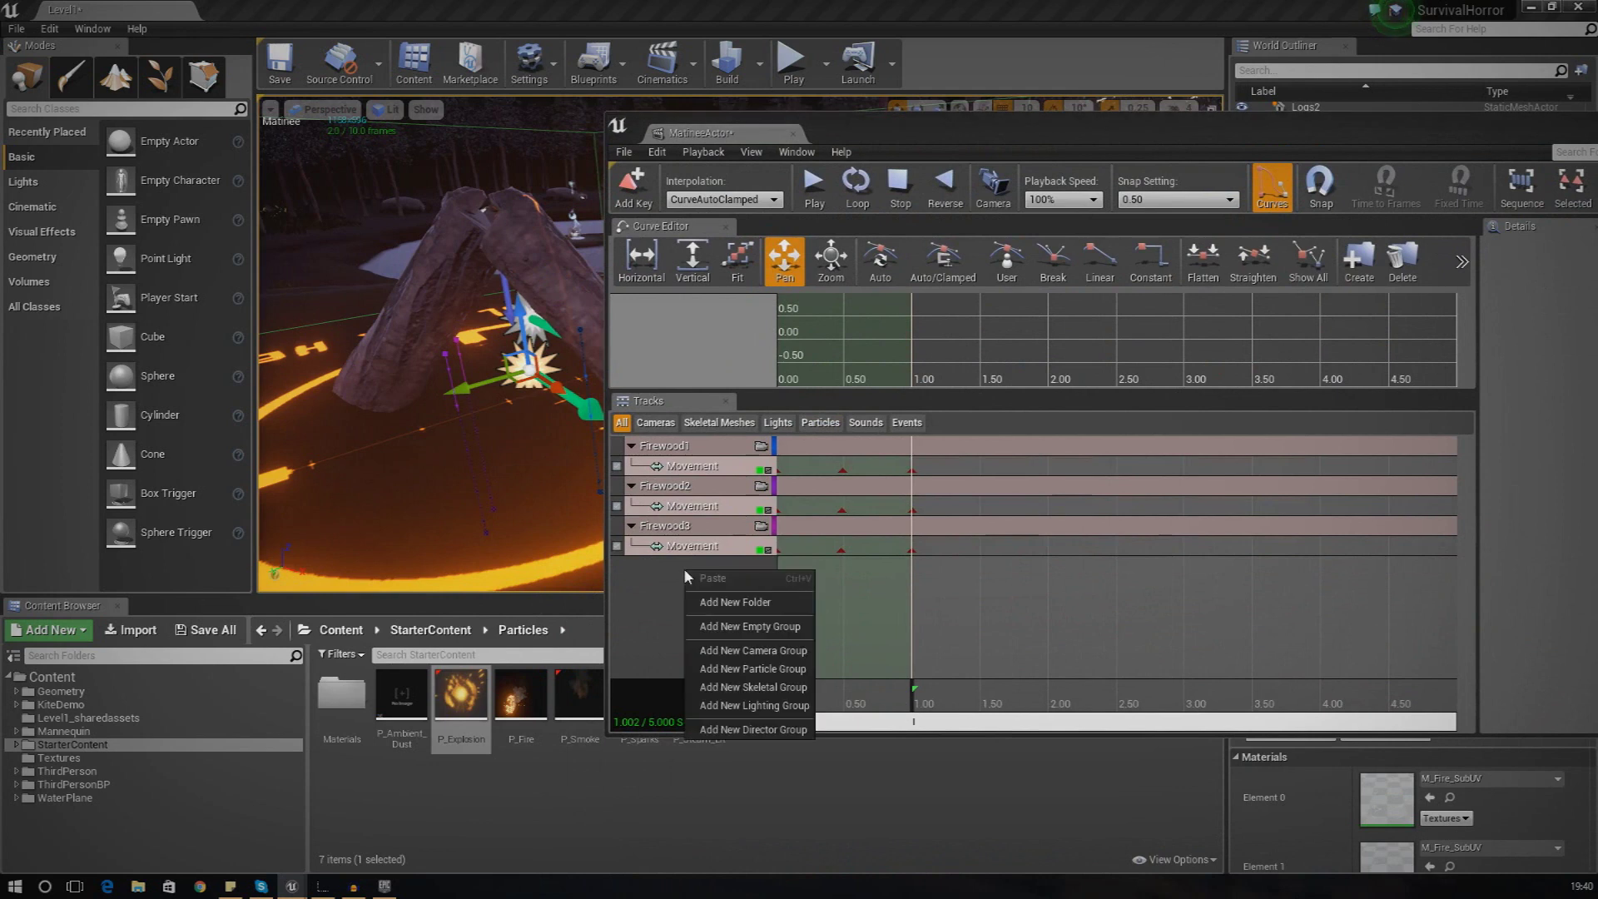
click(737, 658)
text(F)
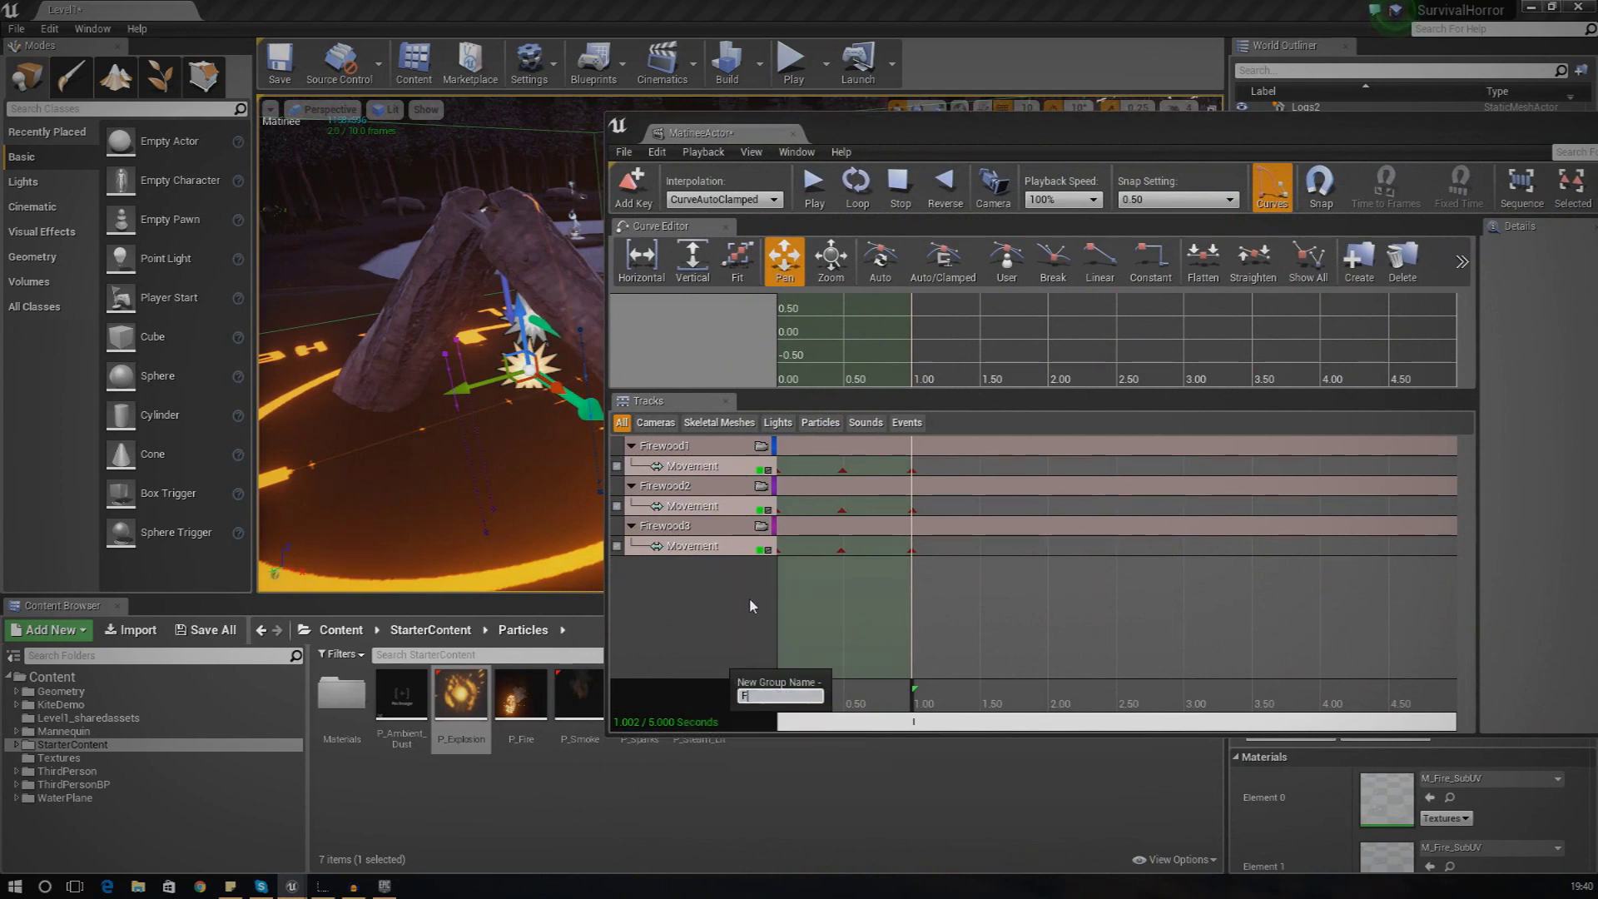
text(irewParticle)
key(Return)
- Add a toggle key to Fire_Particle's Toggle track, choose its toggle action, and place the key at 0.50 s
click(732, 591)
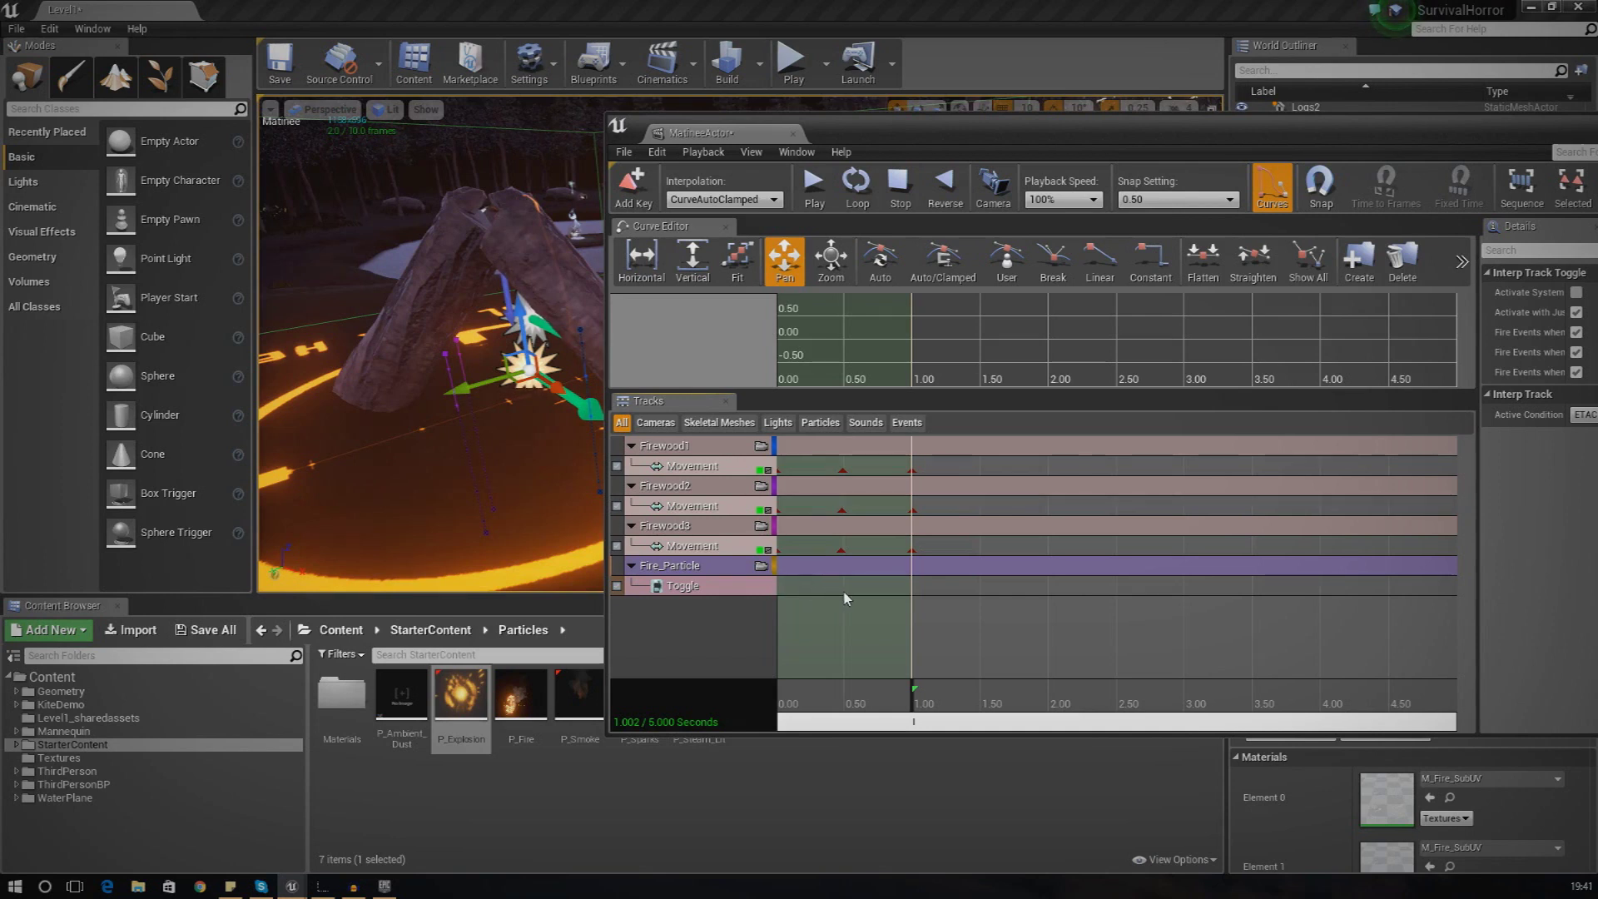
key(Return)
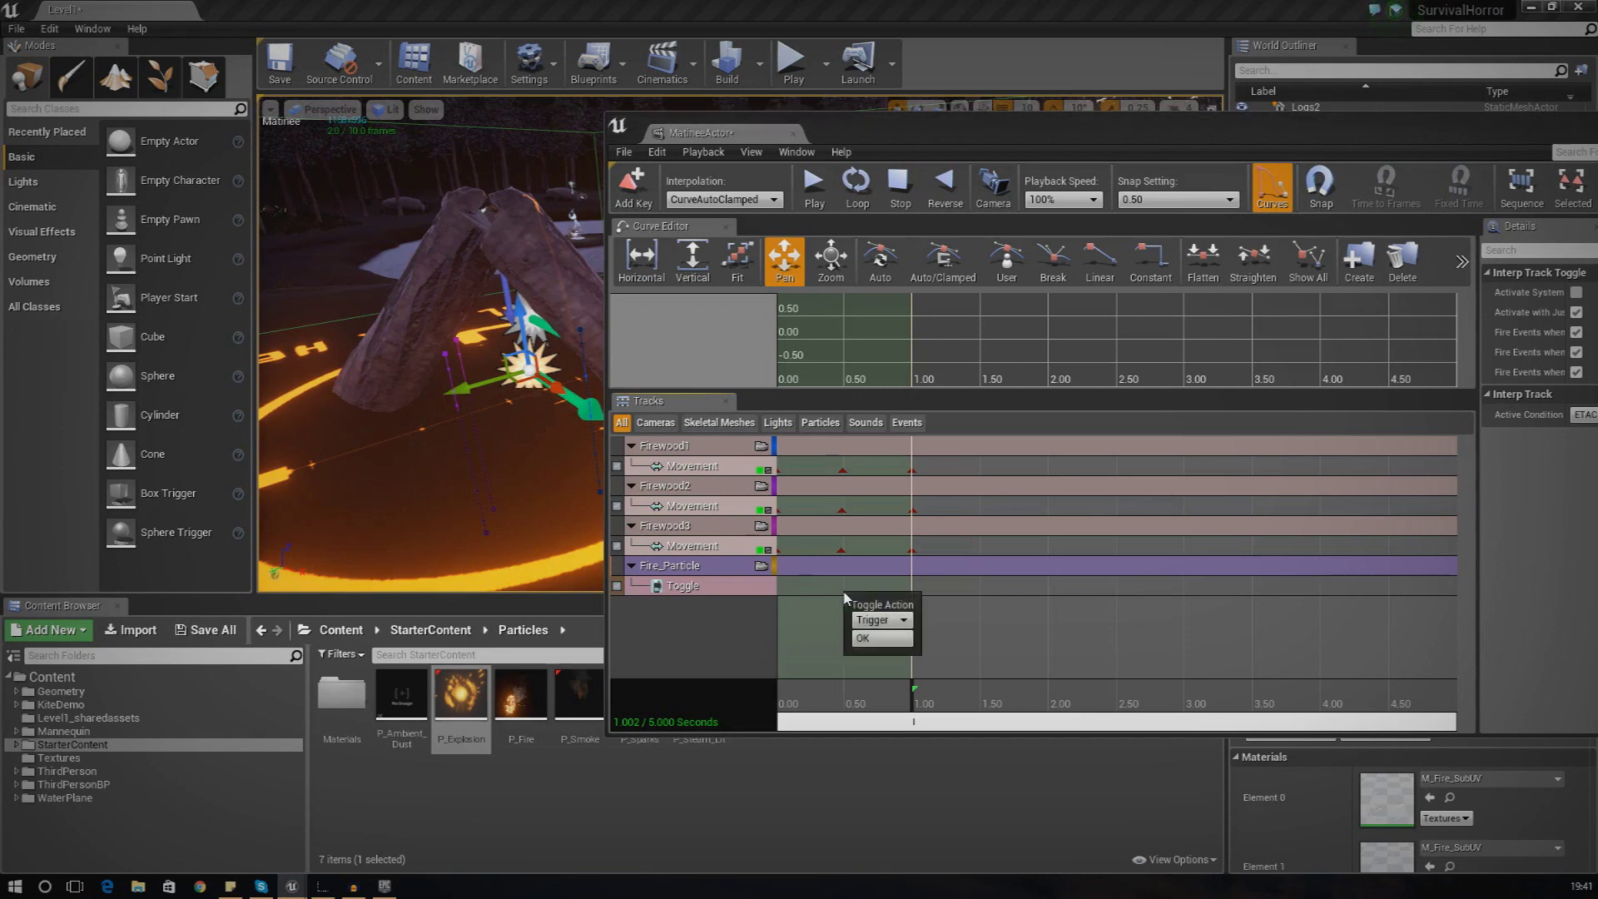
click(899, 620)
click(869, 648)
click(870, 643)
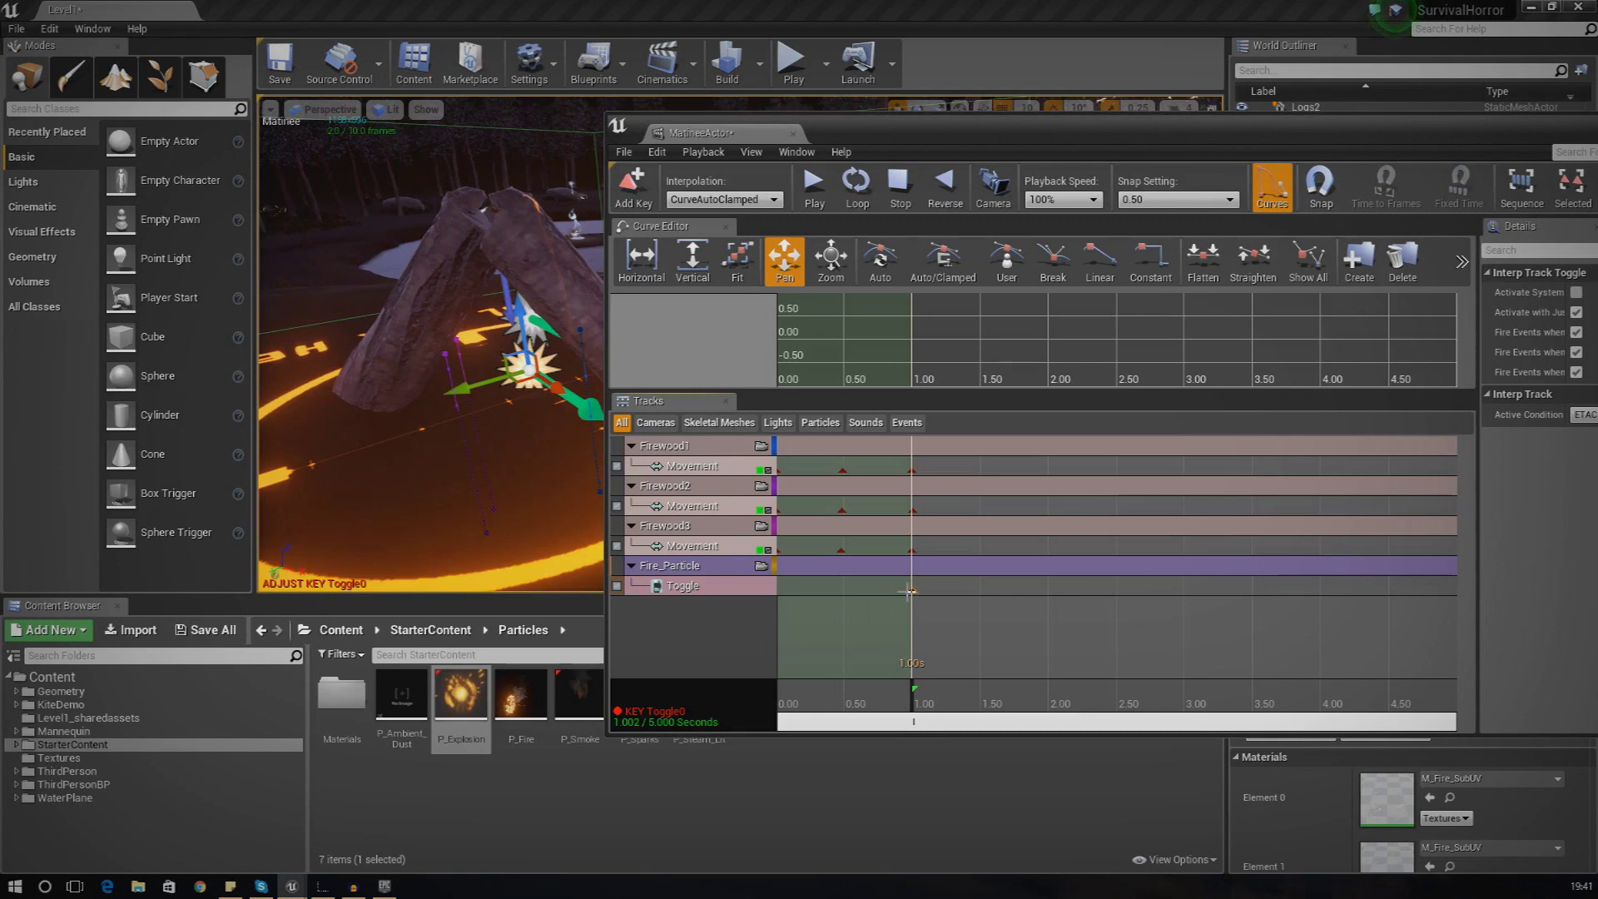
key(Delete)
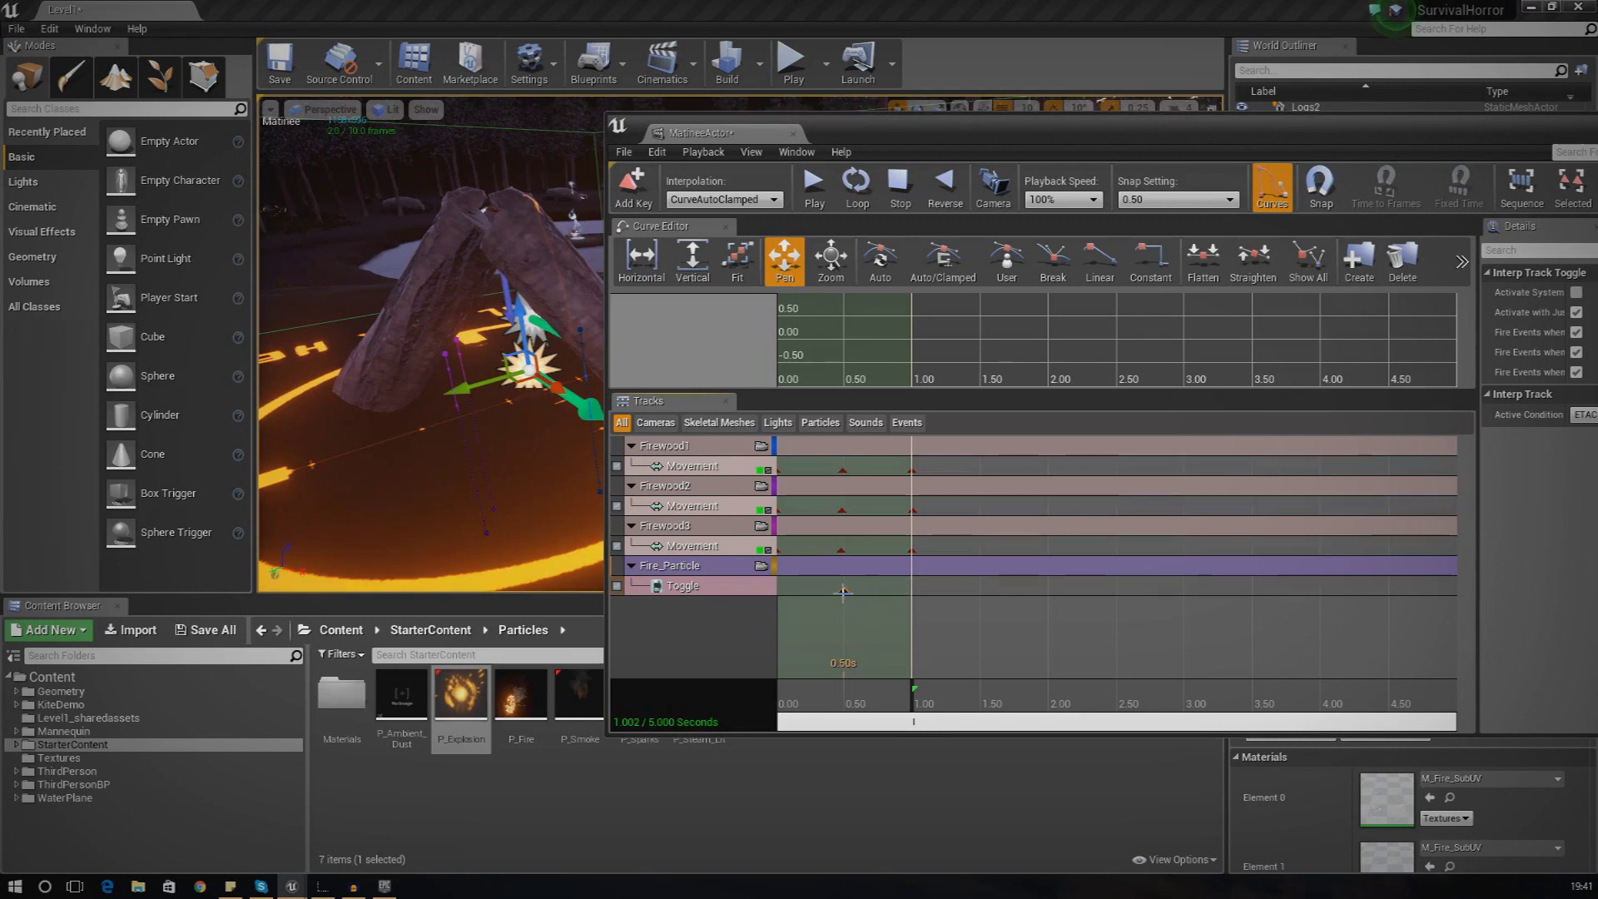
click(843, 591)
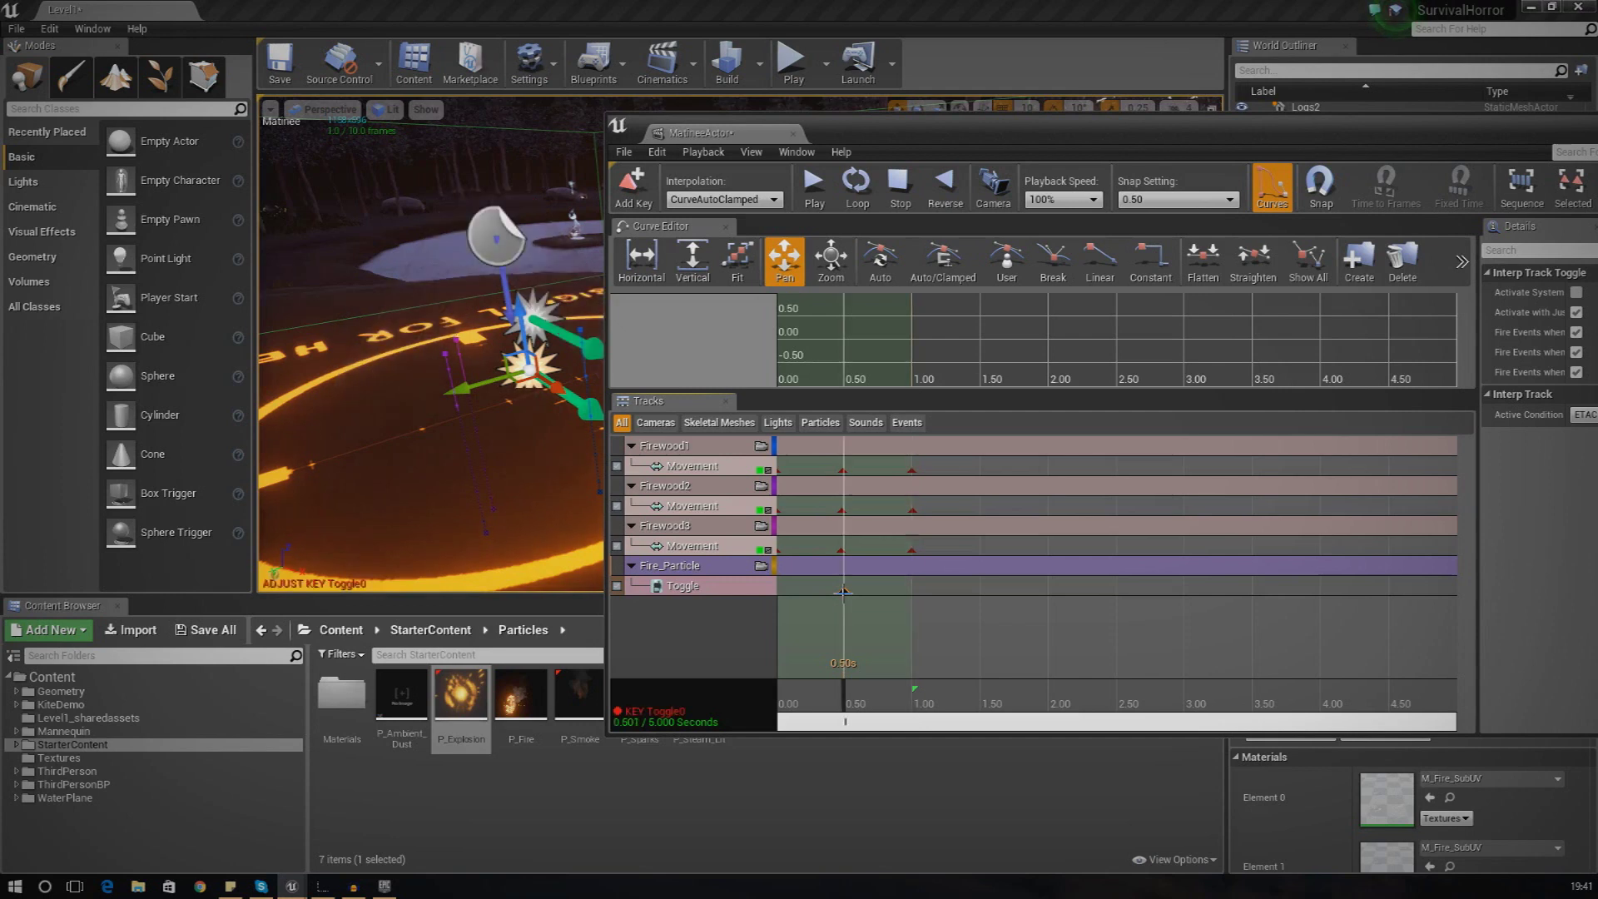
- Play the sequence from the start to preview the rising logs and fire, and reset it to the beginning
click(897, 185)
click(818, 190)
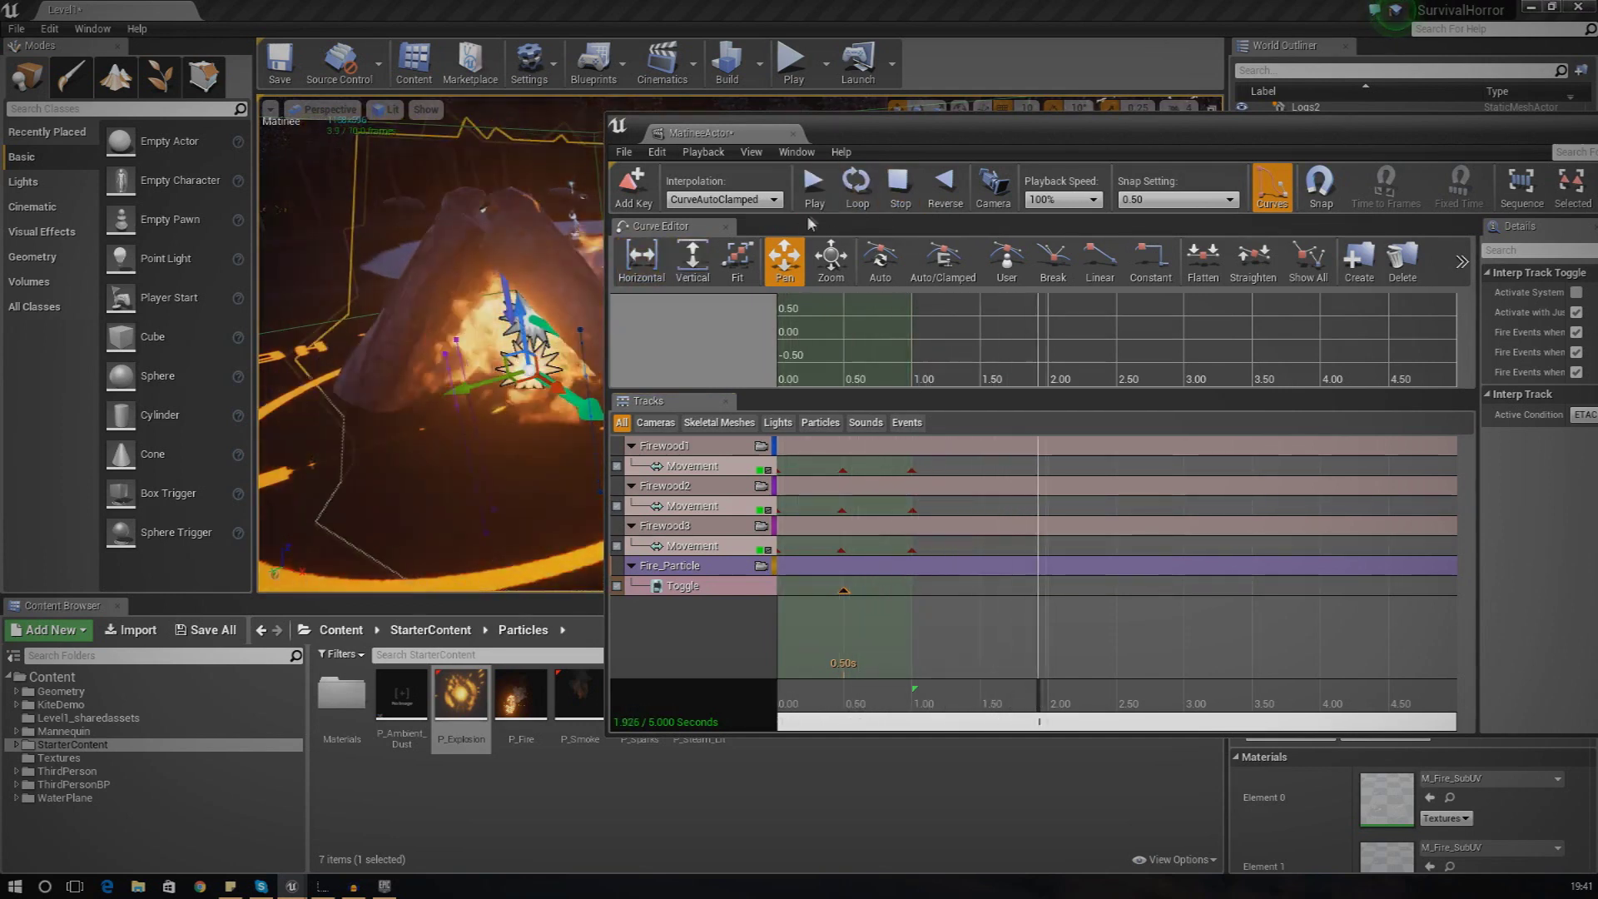
double_click(897, 185)
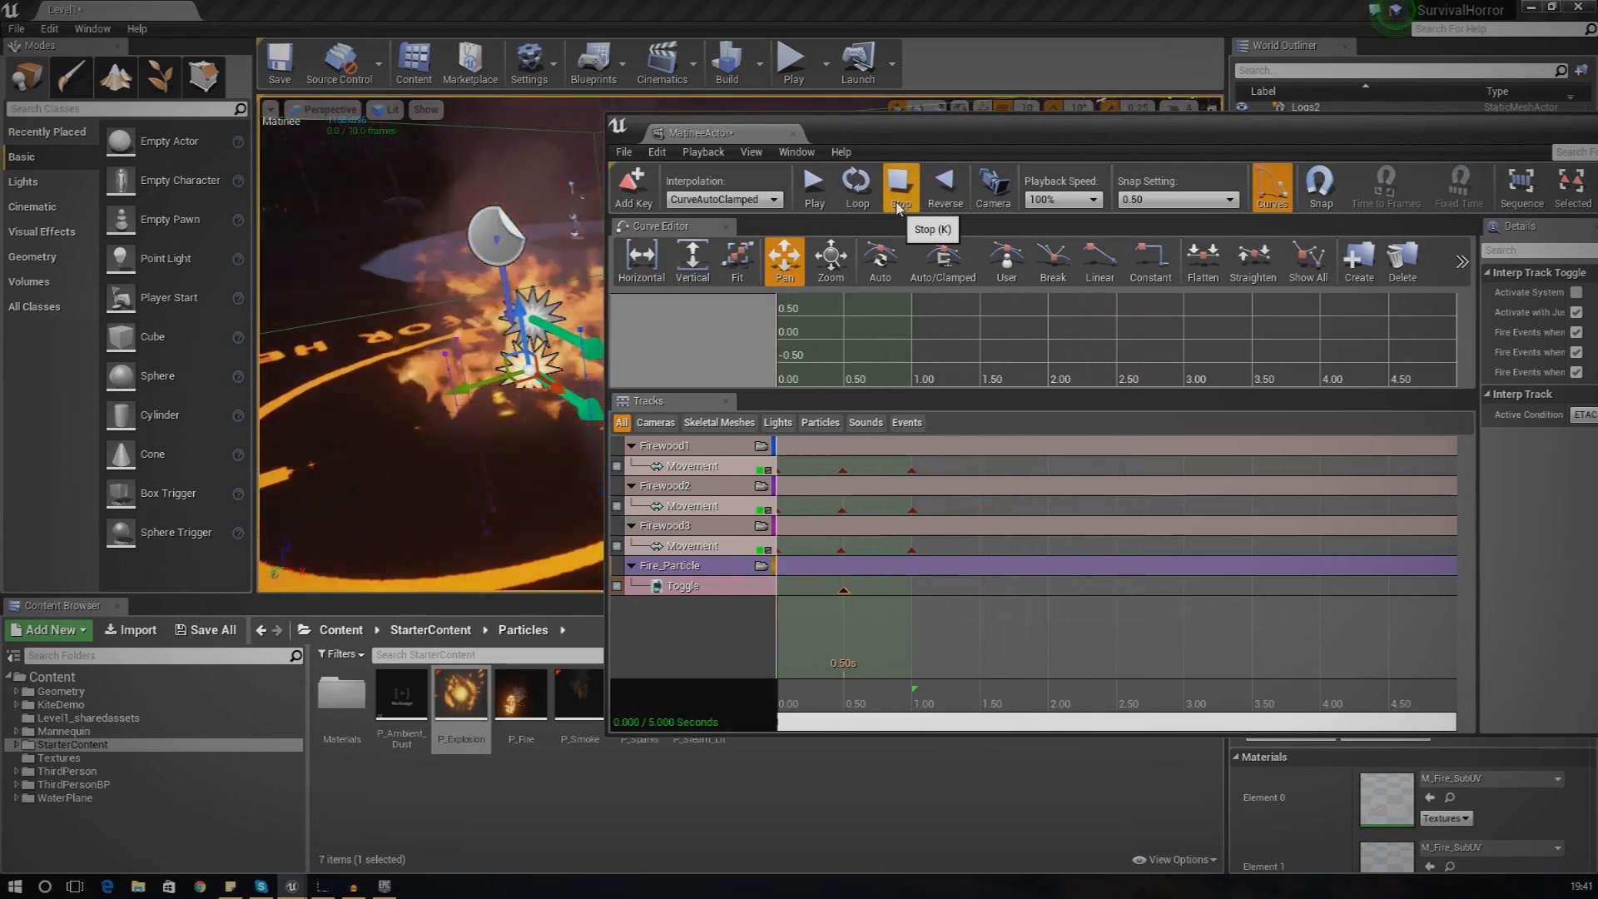